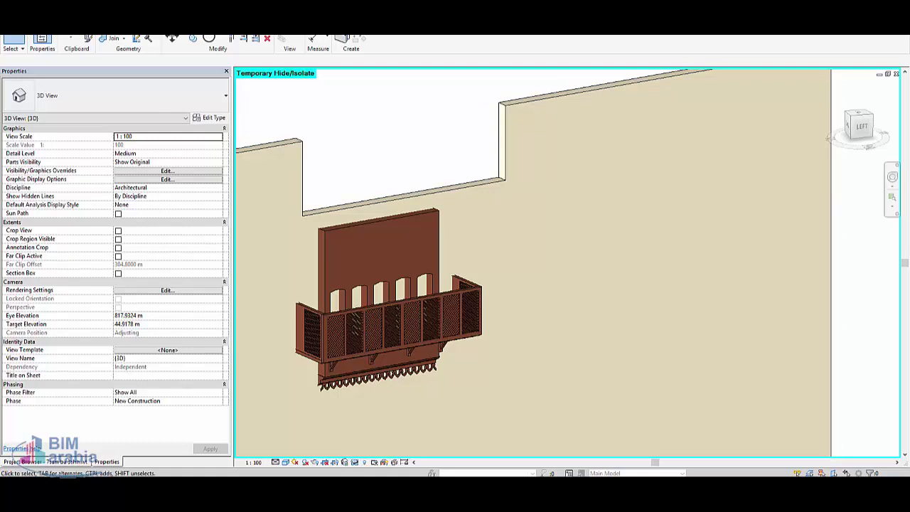
# Step: Create a new in-place Generic Models family and keep its default name
pyautogui.click(57, 30)
pyautogui.click(113, 40)
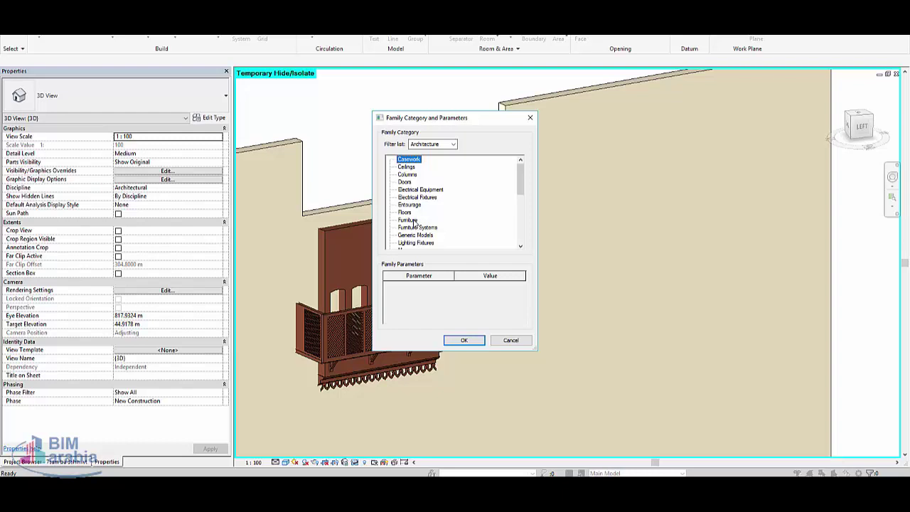
pyautogui.press('g')
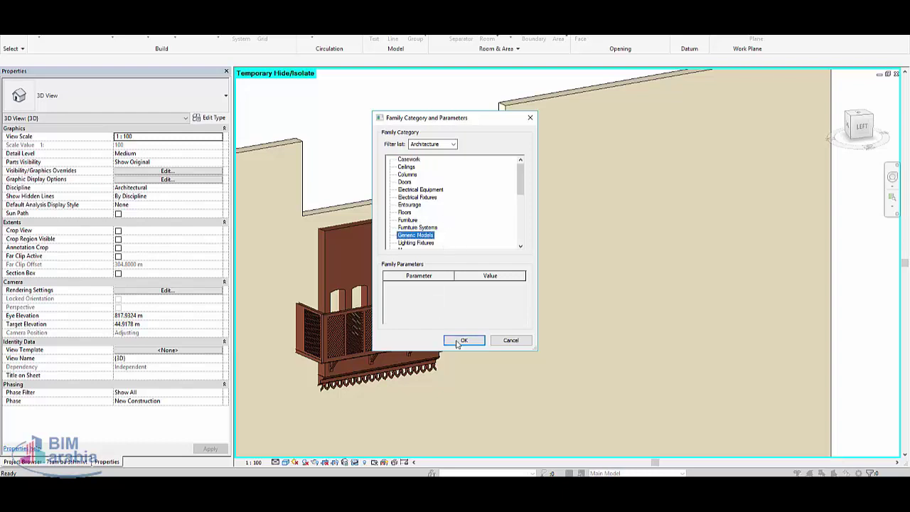
pyautogui.click(463, 340)
pyautogui.click(456, 255)
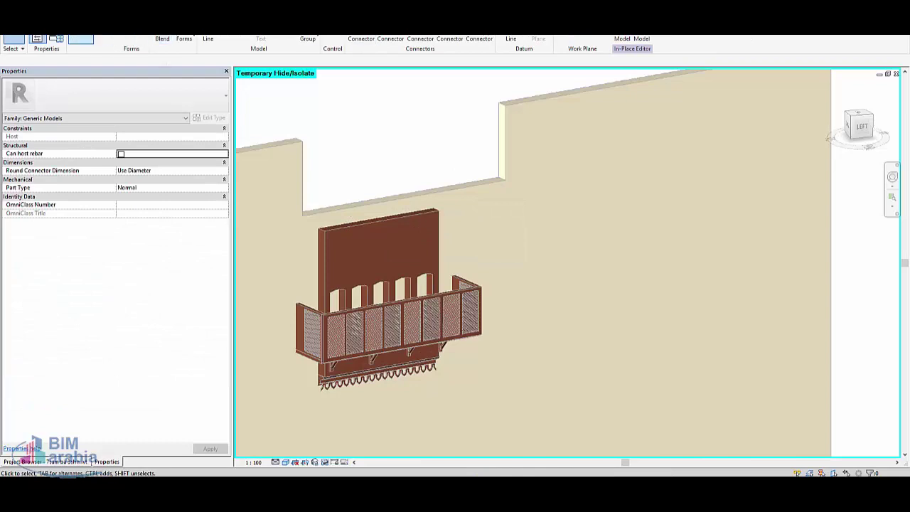
# Step: Start an extrusion whose work plane is picked on the Generic - 200mm wall face
pyautogui.click(80, 39)
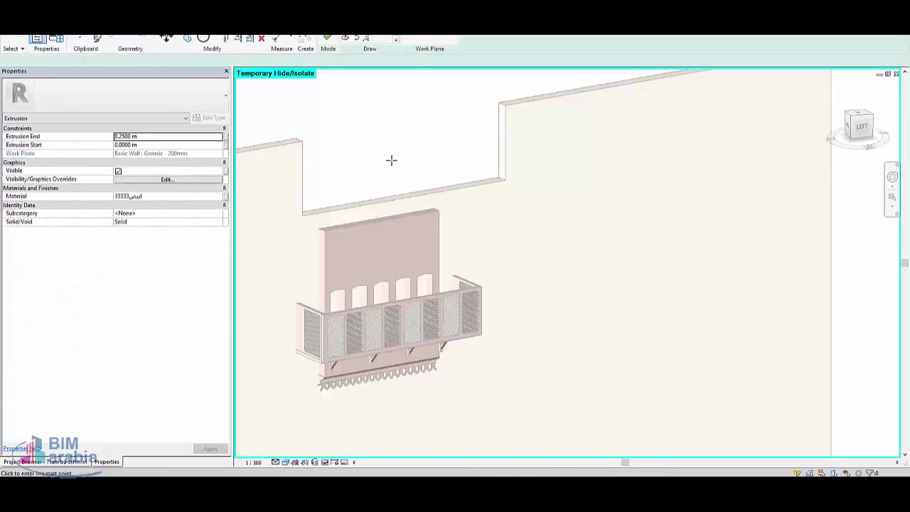
pyautogui.click(411, 40)
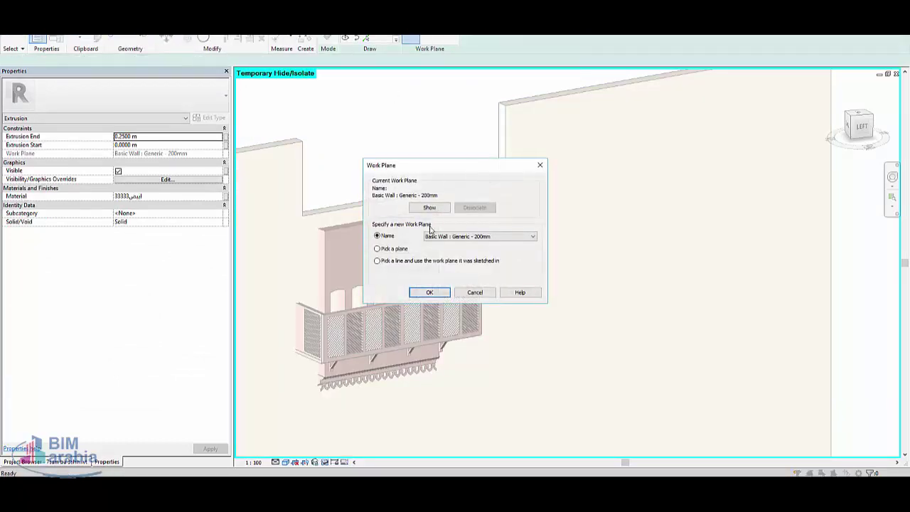
pyautogui.click(433, 294)
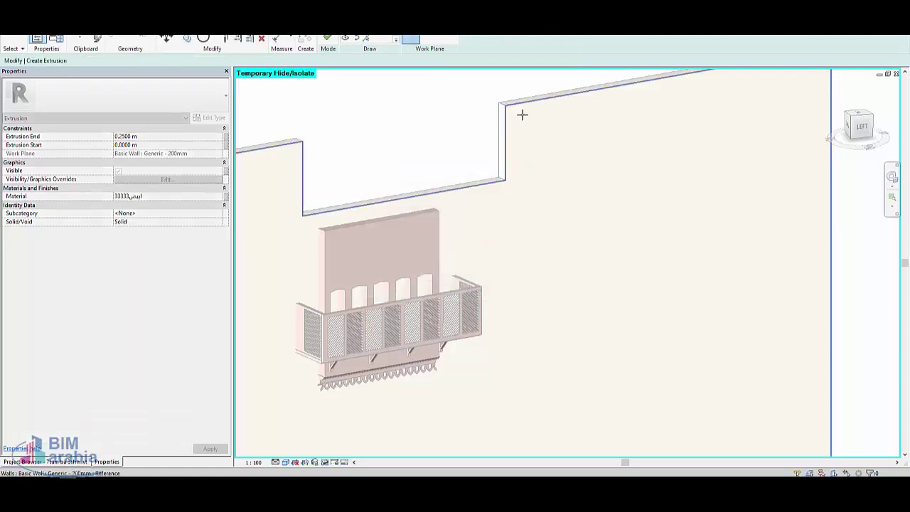
pyautogui.click(524, 113)
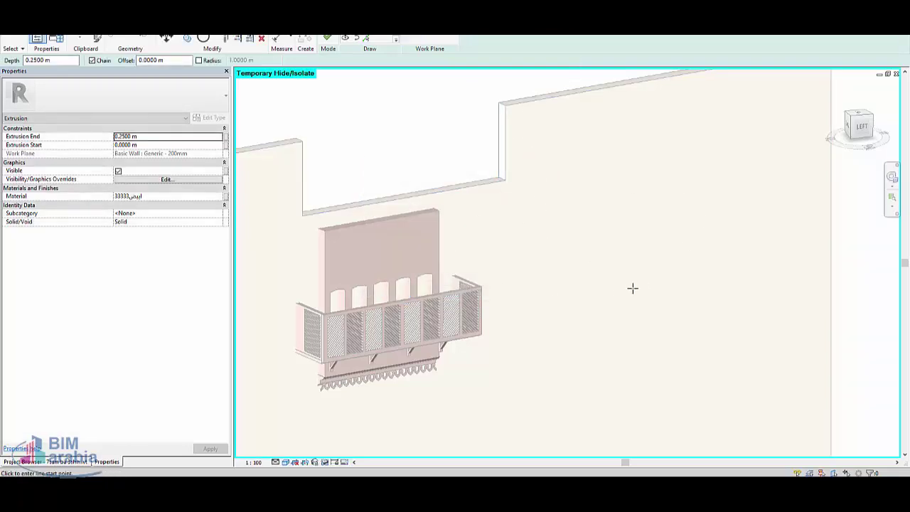
# Step: Draw a 2.80 m by 2.30 m rectangular outline in the left-side view
pyautogui.keyDown('shift'); pyautogui.moveTo(632, 286); pyautogui.dragTo(530, 318, button='middle'); pyautogui.keyUp('shift')
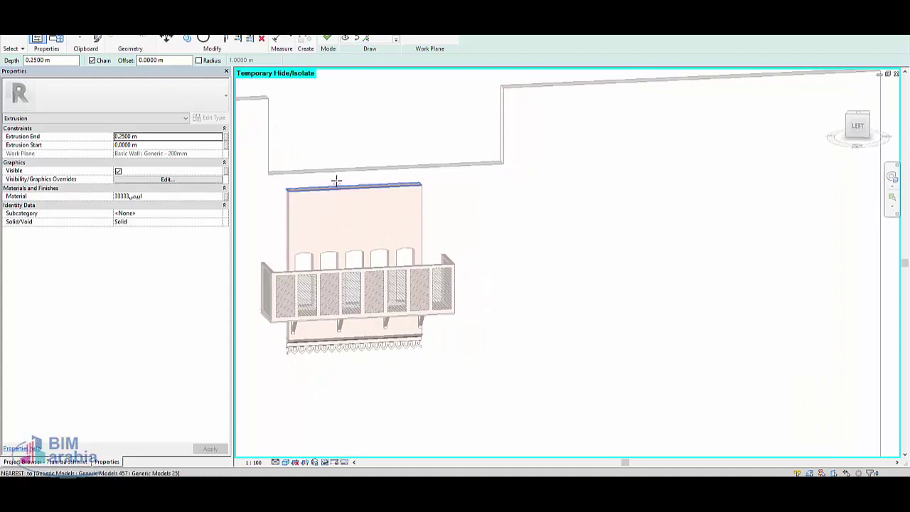
pyautogui.click(355, 37)
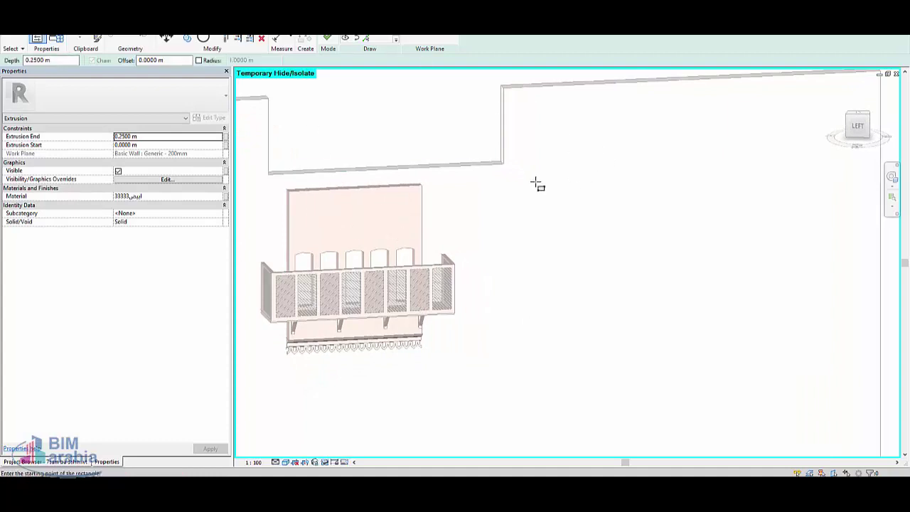
pyautogui.click(858, 127)
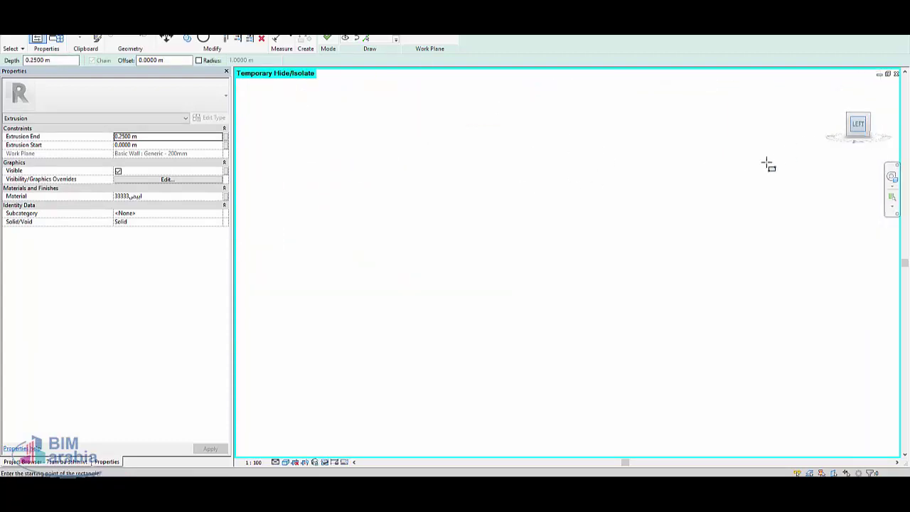
pyautogui.scroll(2, 555, 155)
pyautogui.scroll(1, 518, 138)
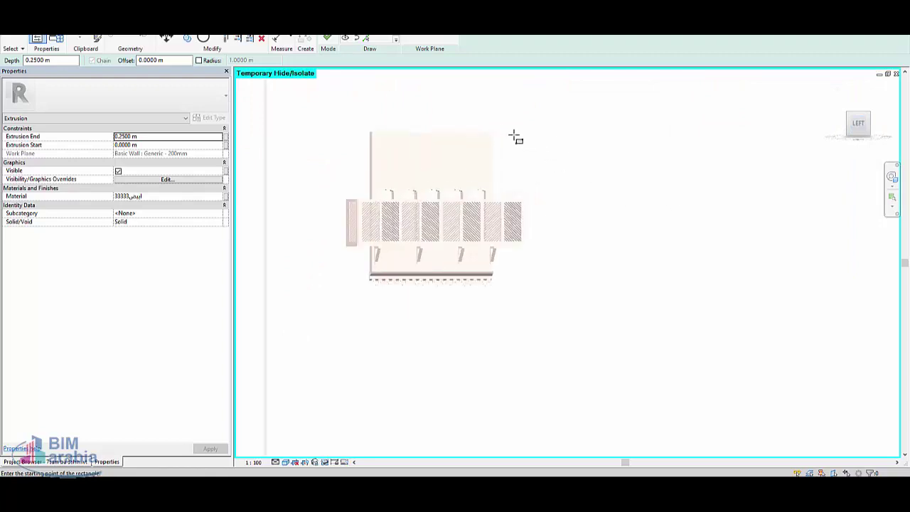
pyautogui.scroll(1, 497, 135)
pyautogui.click(496, 133)
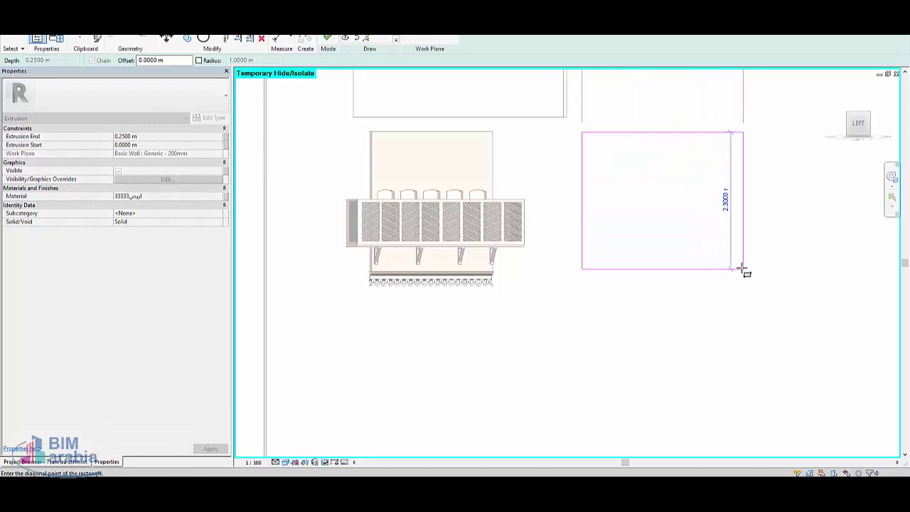
pyautogui.click(743, 268)
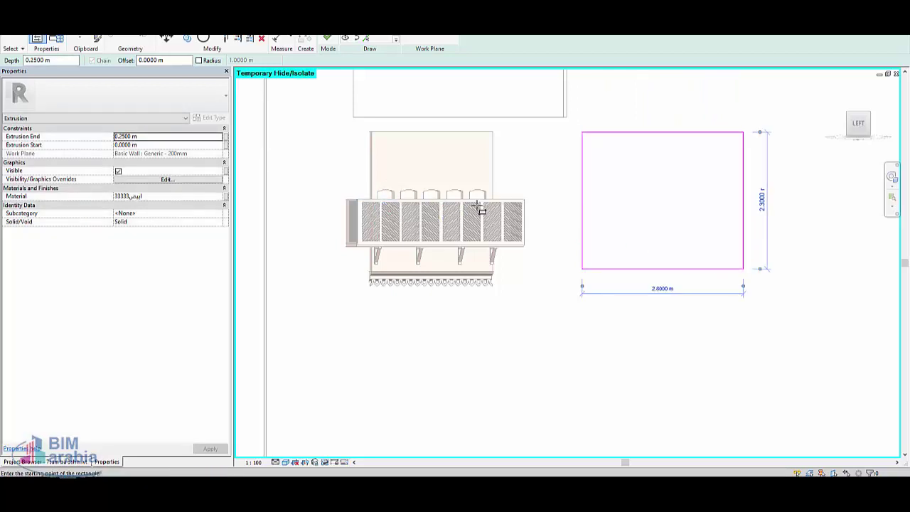
# Step: Center the view on the outline and start a small rectangle inside it
pyautogui.scroll(1, 382, 197)
pyautogui.scroll(2, 398, 218)
pyautogui.scroll(1, 302, 225)
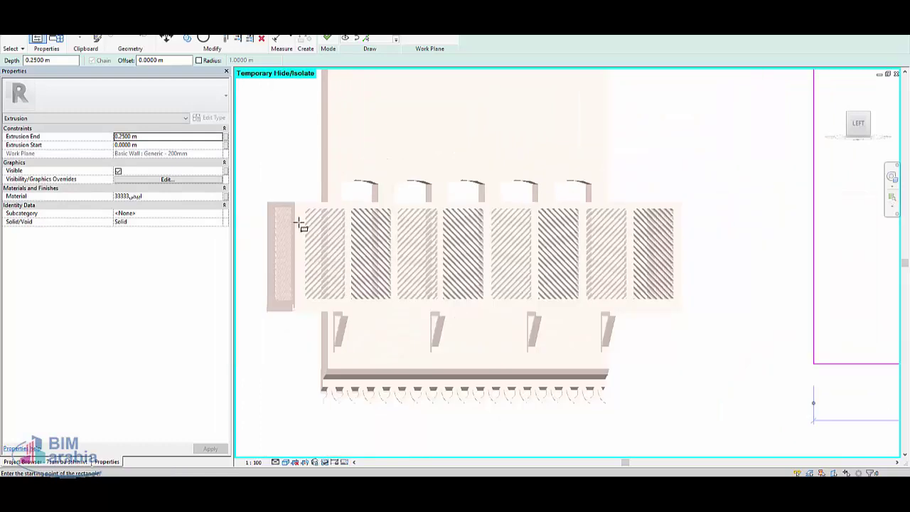
pyautogui.scroll(-2, 434, 228)
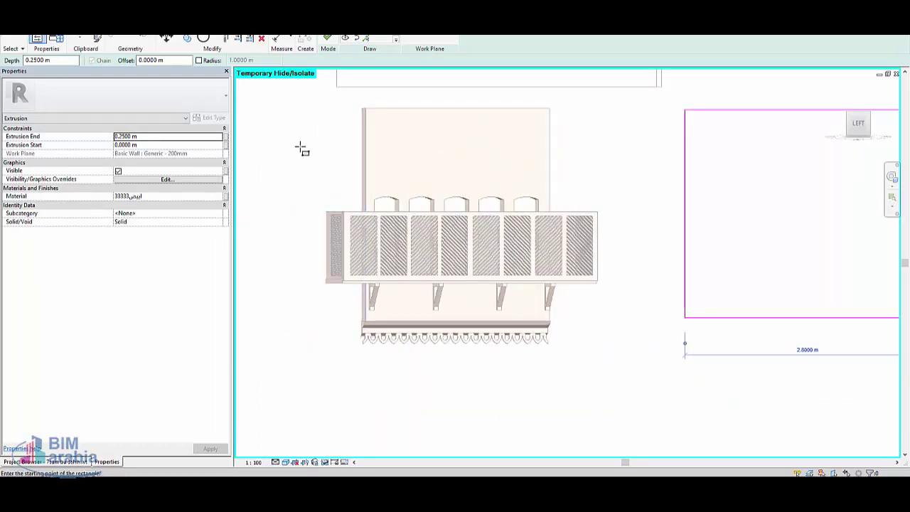
pyautogui.moveTo(738, 232)
pyautogui.mouseDown(button='middle')
pyautogui.moveTo(548, 256)
pyautogui.moveTo(474, 226)
pyautogui.mouseUp(button='middle')
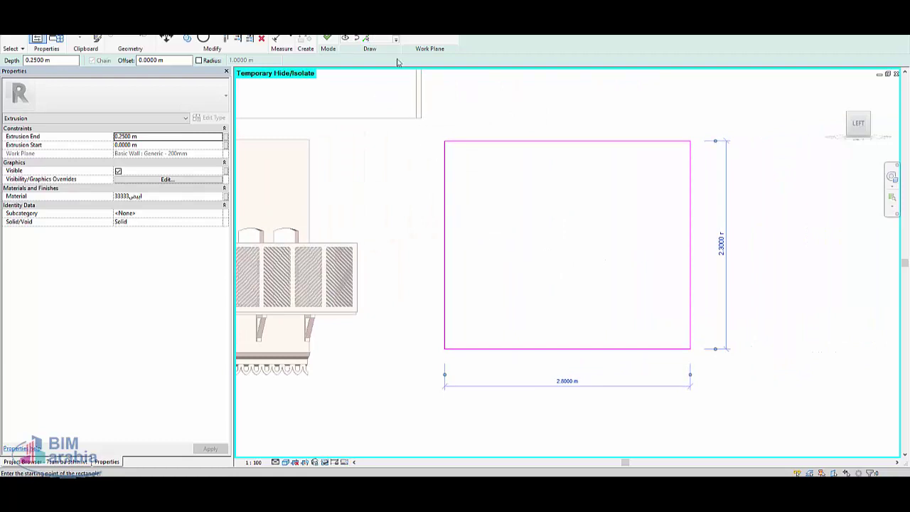
pyautogui.click(482, 226)
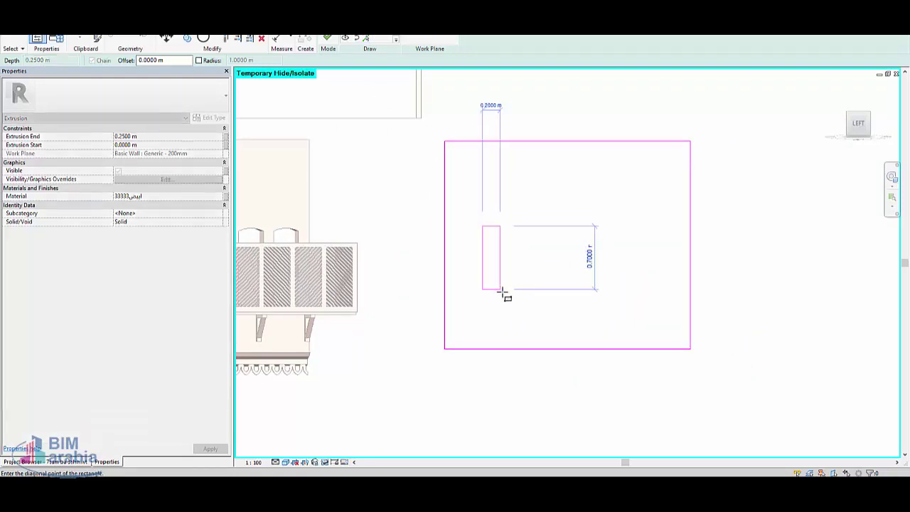
# Step: Complete the small 0.2 by 0.7 m rectangle and delete its top edge
pyautogui.click(509, 289)
pyautogui.press('Escape')
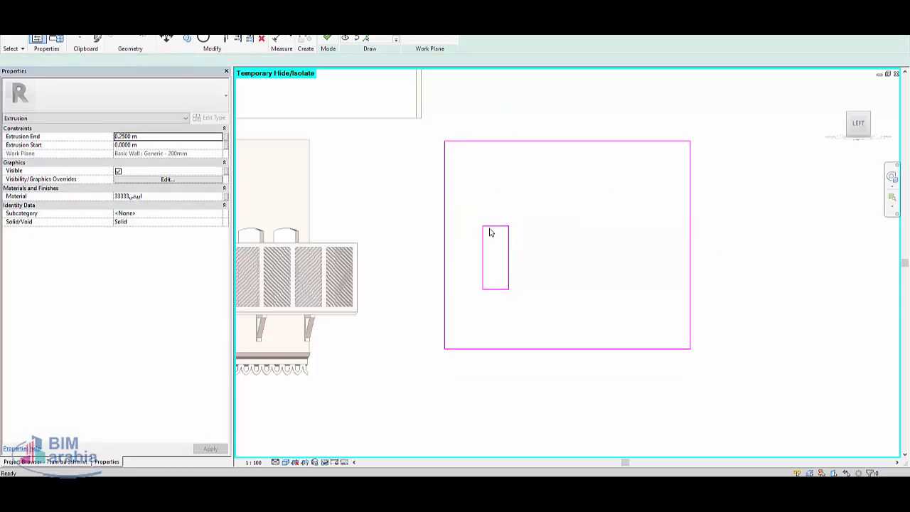
pyautogui.click(489, 227)
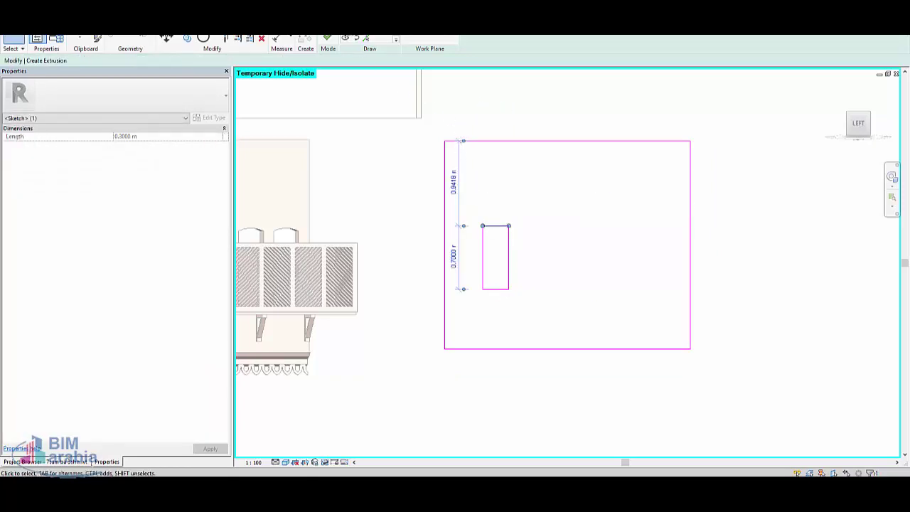
pyautogui.press('Delete')
# Step: Draw an arc between the top corners to give the opening a rounded top
pyautogui.press('l')
pyautogui.press('i')
pyautogui.click(482, 226)
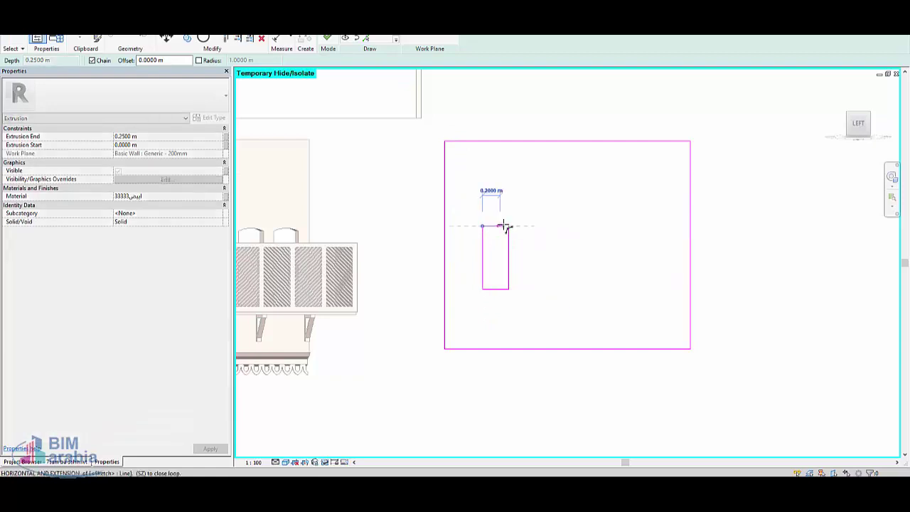
pyautogui.click(508, 226)
pyautogui.scroll(5, 502, 226)
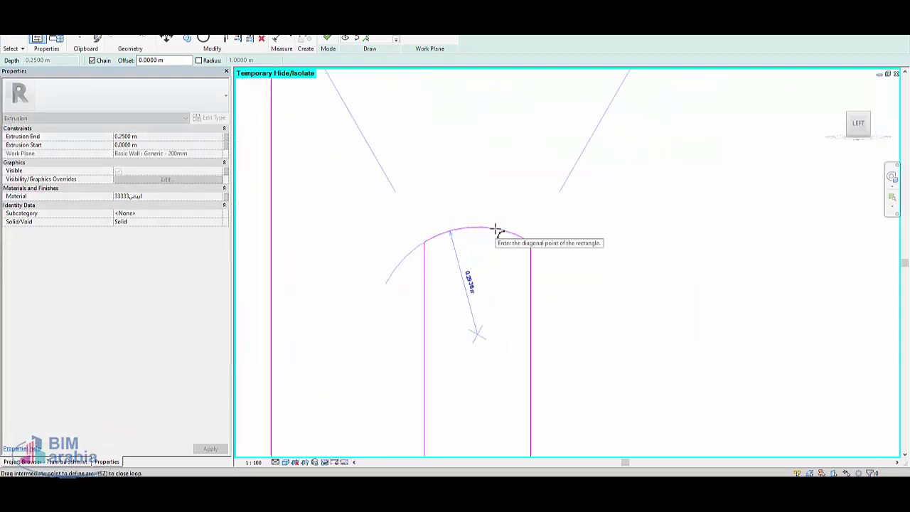
pyautogui.scroll(-2, 408, 209)
pyautogui.click(433, 220)
pyautogui.press('Escape')
pyautogui.press('Escape')
# Step: Window-select the four edges of the arched shape and start the CO copy command
pyautogui.scroll(-2, 577, 295)
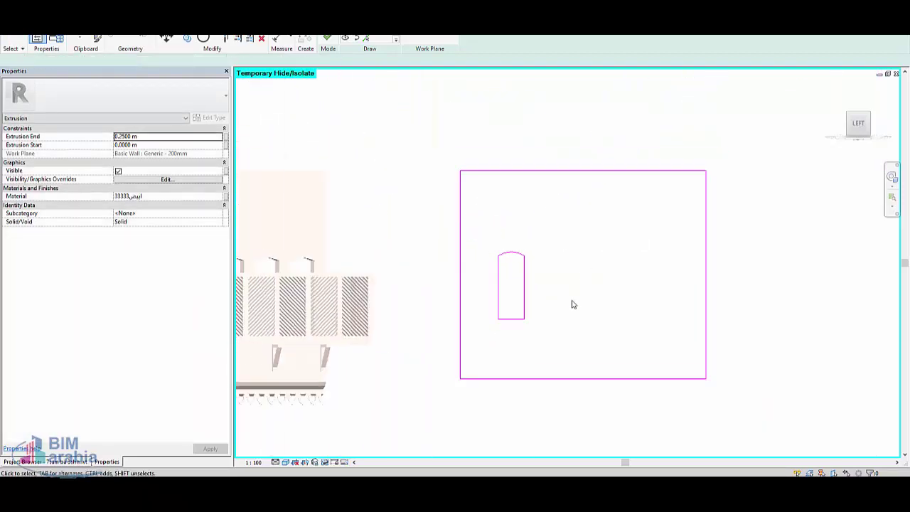
pyautogui.scroll(-1, 573, 305)
pyautogui.moveTo(507, 337); pyautogui.dragTo(547, 242)
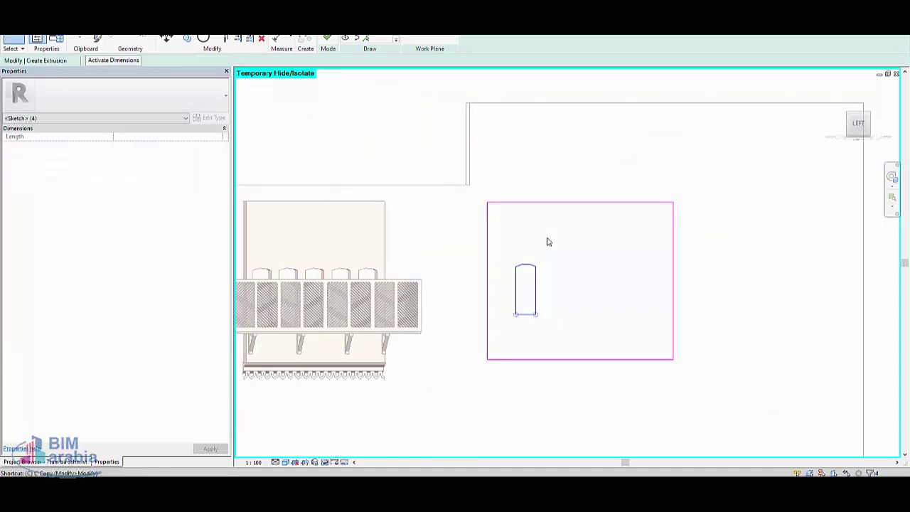
pyautogui.press('c')
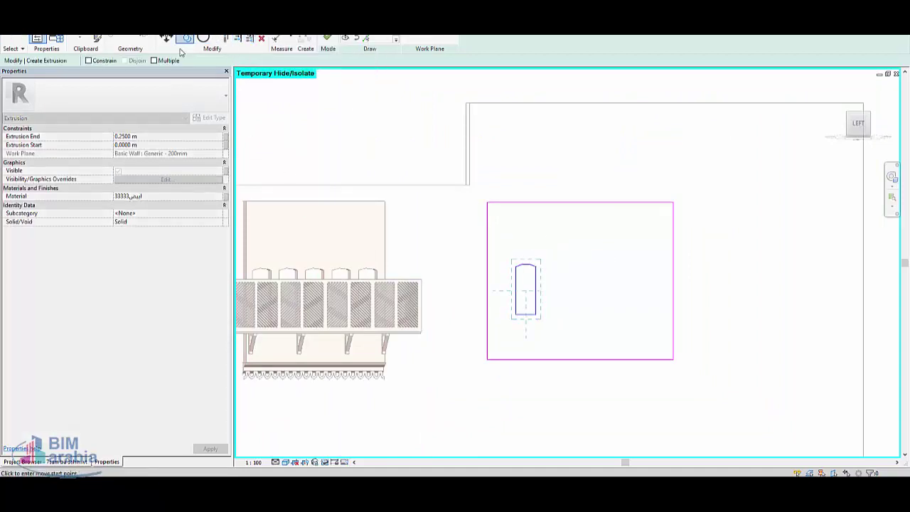
# Step: Make multiple constrained copies of the arch 0.5 m apart, with the fifth 0.4 m past the fourth
pyautogui.click(155, 61)
pyautogui.click(89, 61)
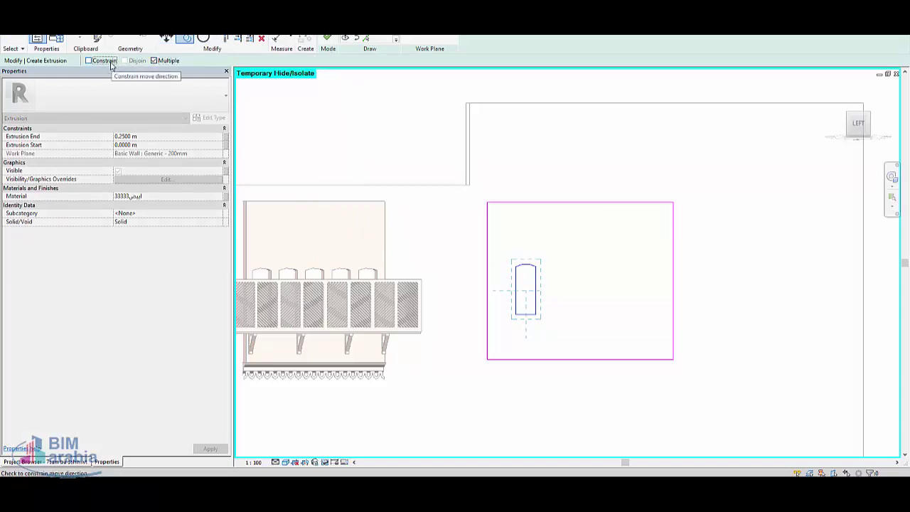
pyautogui.click(551, 327)
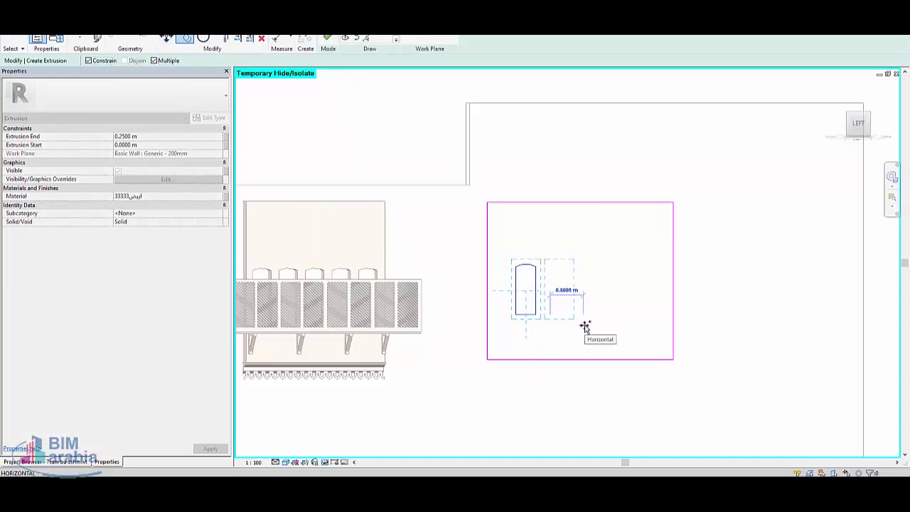
pyautogui.click(585, 327)
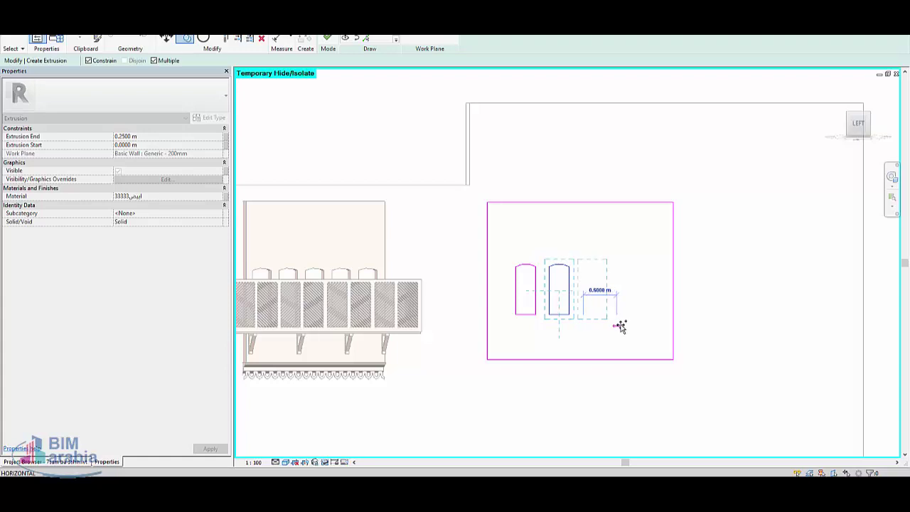
pyautogui.click(619, 325)
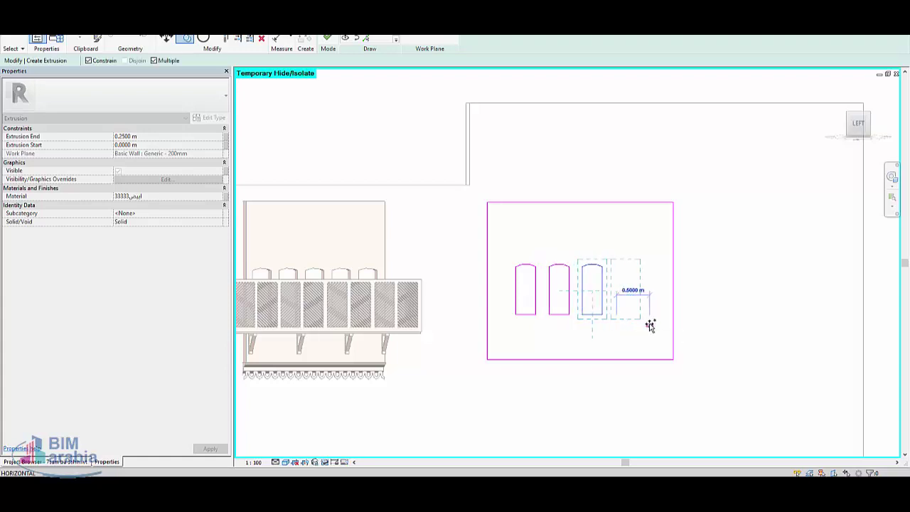
pyautogui.click(651, 325)
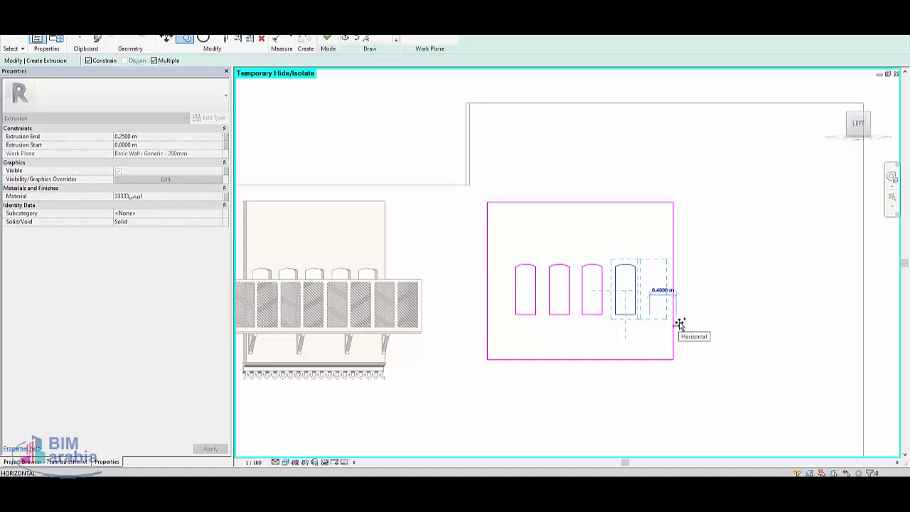
pyautogui.scroll(2, 680, 324)
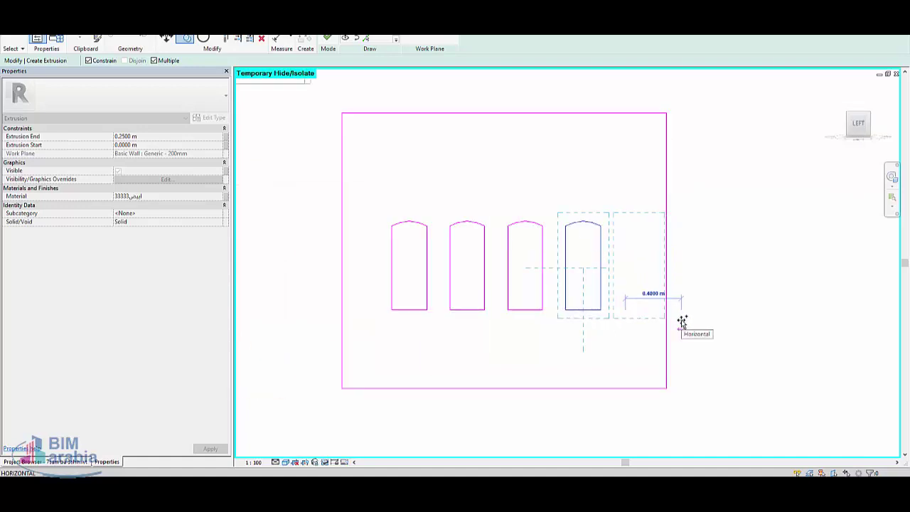
pyautogui.click(681, 322)
pyautogui.press('Escape')
pyautogui.press('Escape')
pyautogui.scroll(-2, 713, 329)
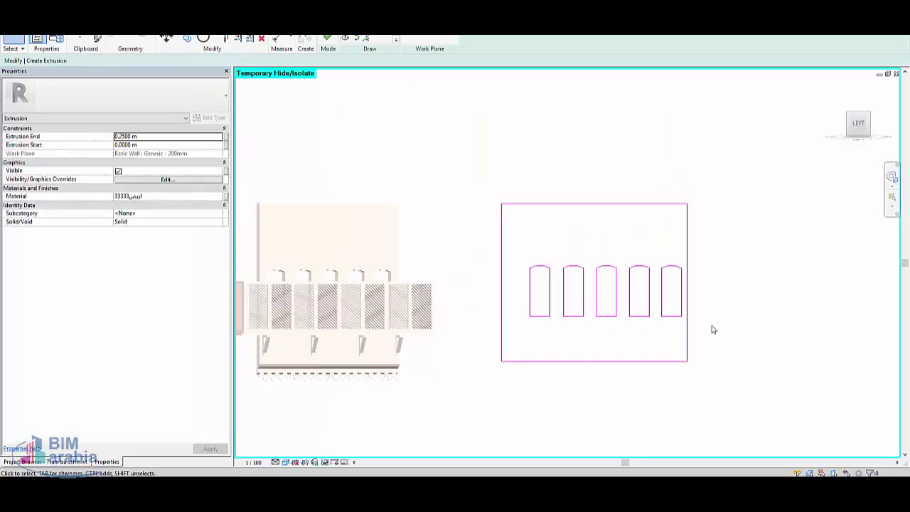
# Step: Nudge the five arches left to center them, then finish the sketch as a solid
pyautogui.moveTo(523, 333); pyautogui.dragTo(736, 253)
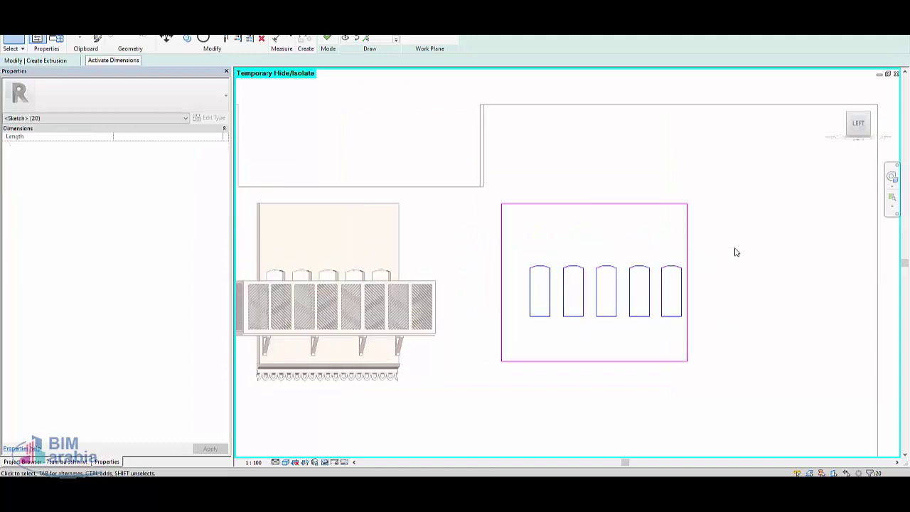
pyautogui.press('Left')
pyautogui.press('Left')
pyautogui.press('Left')
pyautogui.press('Left')
pyautogui.press('Left')
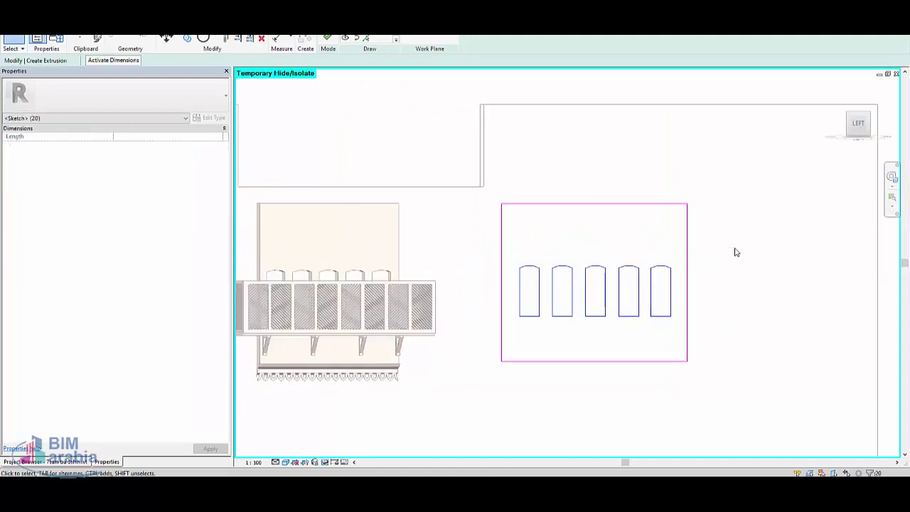
pyautogui.press('Escape')
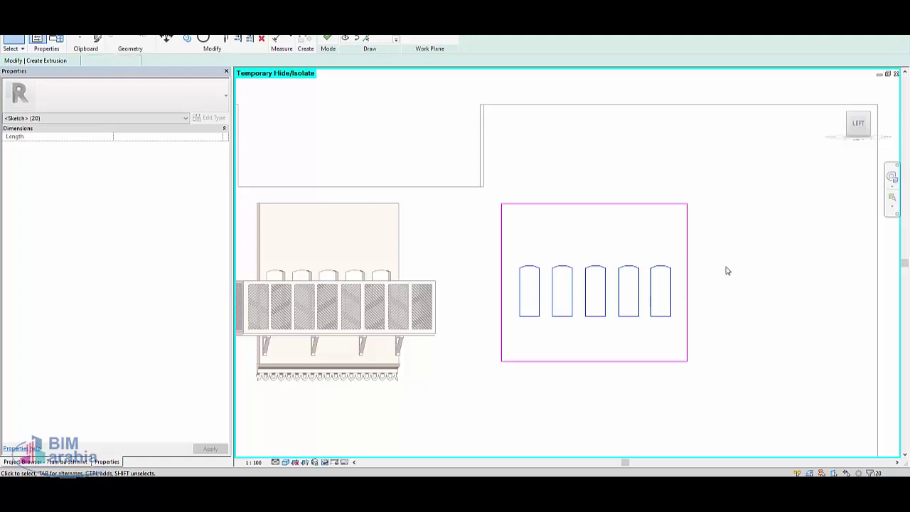
pyautogui.click(334, 40)
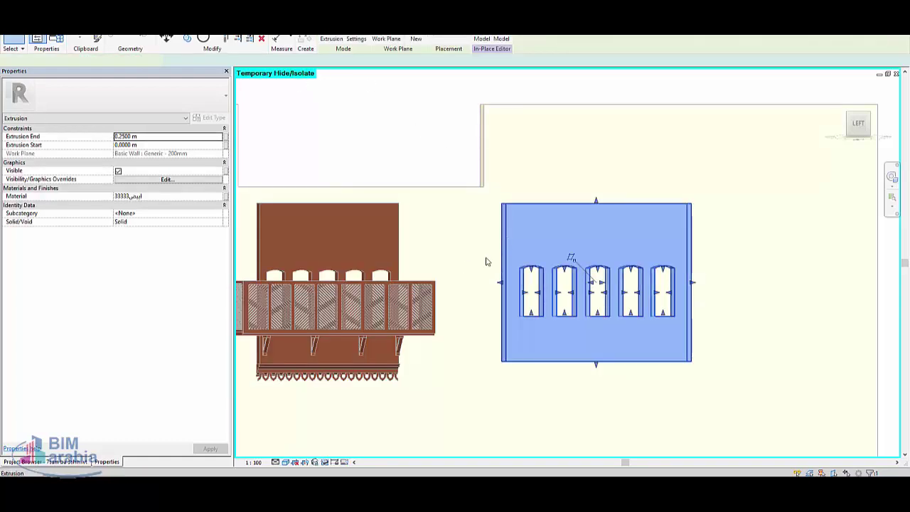
# Step: Drag the panel's face handle inward to make the extrusion thinner
pyautogui.moveTo(481, 278)
pyautogui.keyDown('shift'); pyautogui.mouseDown(button='middle')
pyautogui.moveTo(498, 326)
pyautogui.moveTo(517, 249)
pyautogui.mouseUp(button='middle'); pyautogui.keyUp('shift')
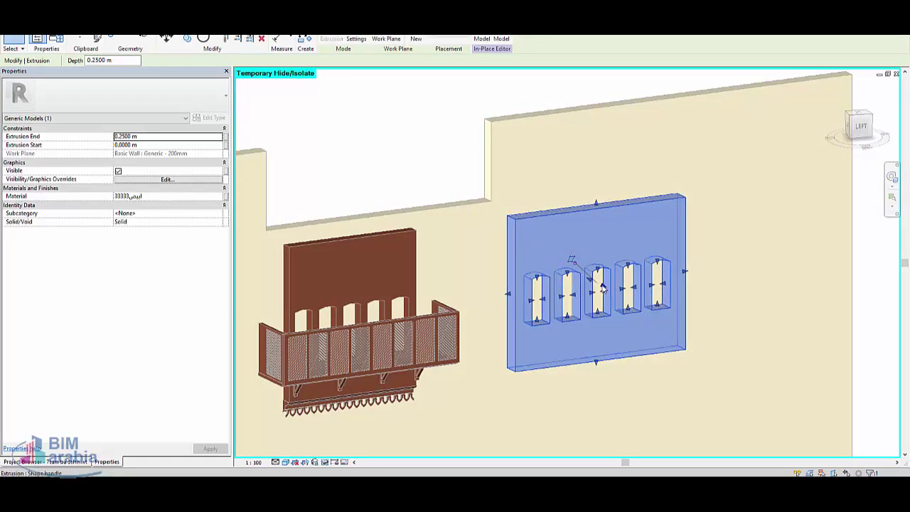
pyautogui.scroll(2, 589, 274)
pyautogui.scroll(1, 588, 270)
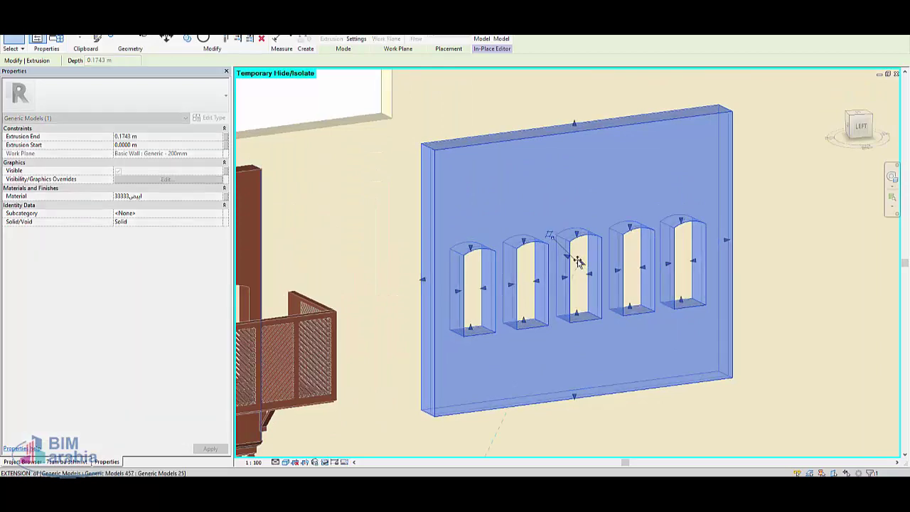
pyautogui.moveTo(589, 270); pyautogui.dragTo(575, 258)
pyautogui.scroll(-2, 465, 267)
# Step: Look up the brown wood material used by the balcony's back sweep
pyautogui.click(347, 230)
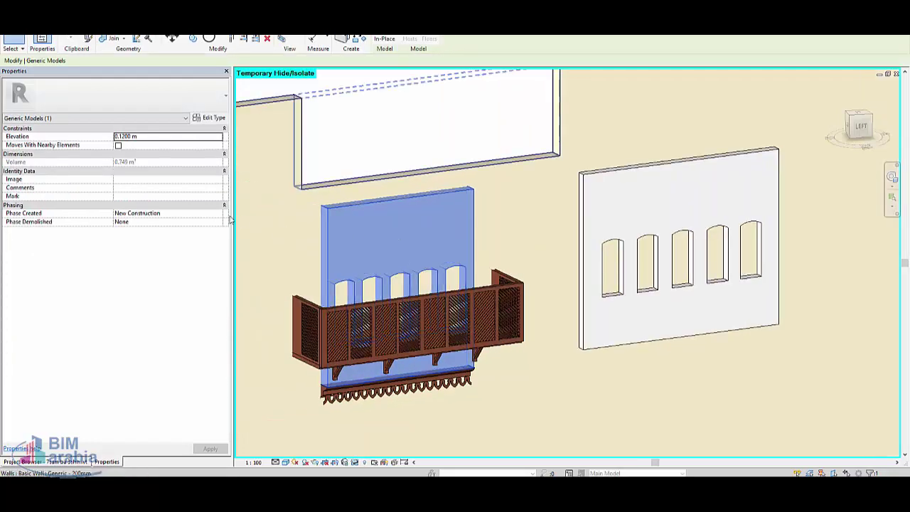
pyautogui.click(203, 118)
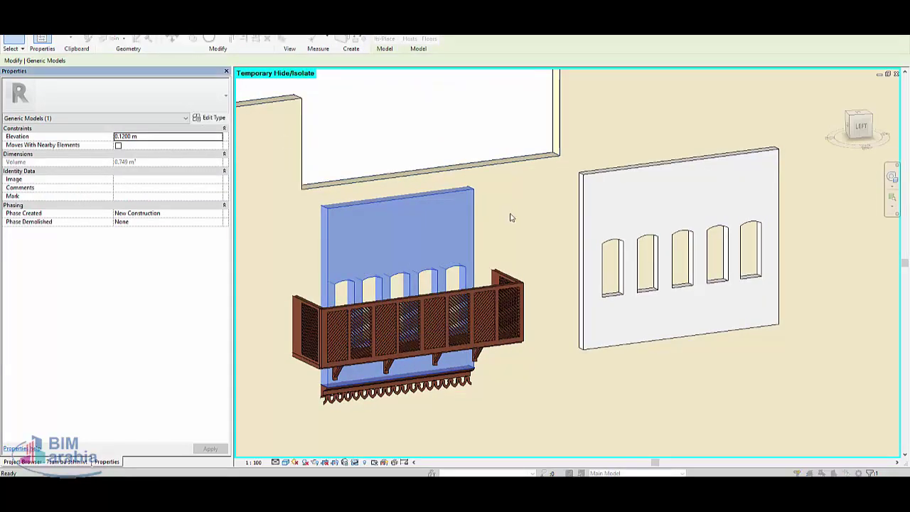
pyautogui.press('Escape')
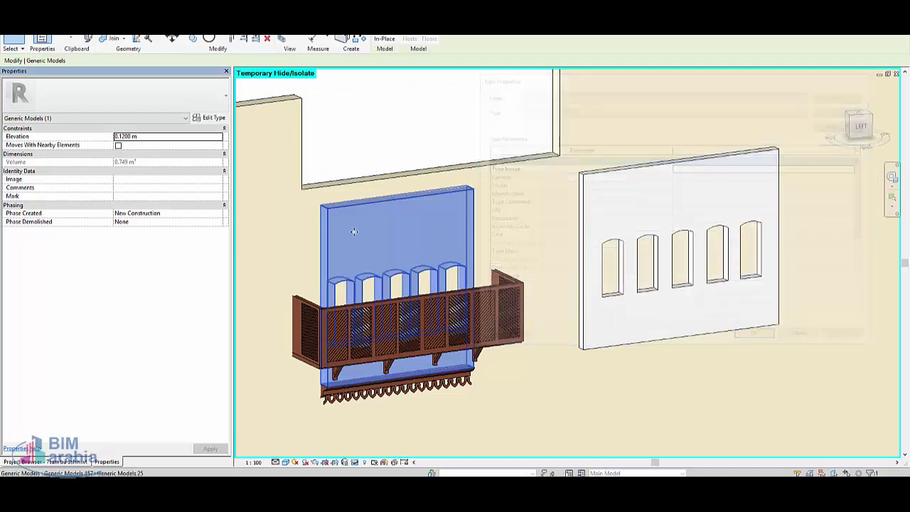
pyautogui.doubleClick(409, 212)
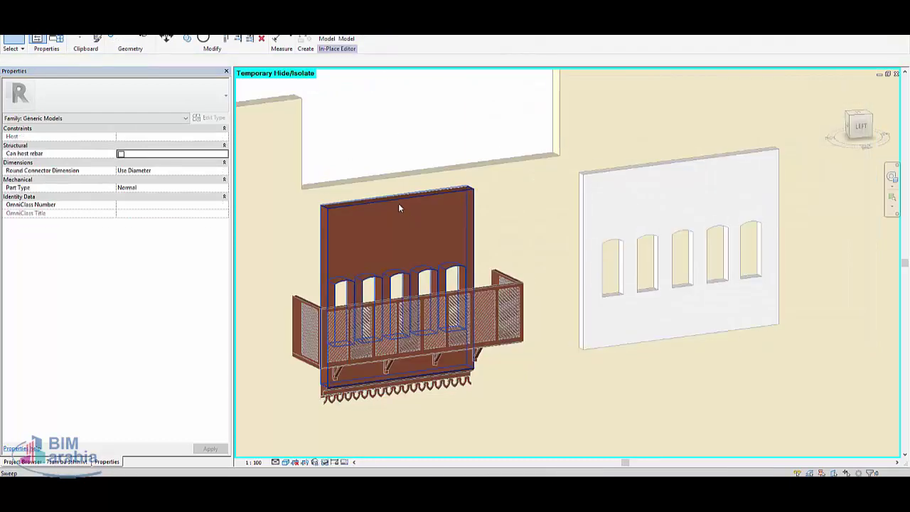
pyautogui.click(398, 202)
pyautogui.click(152, 179)
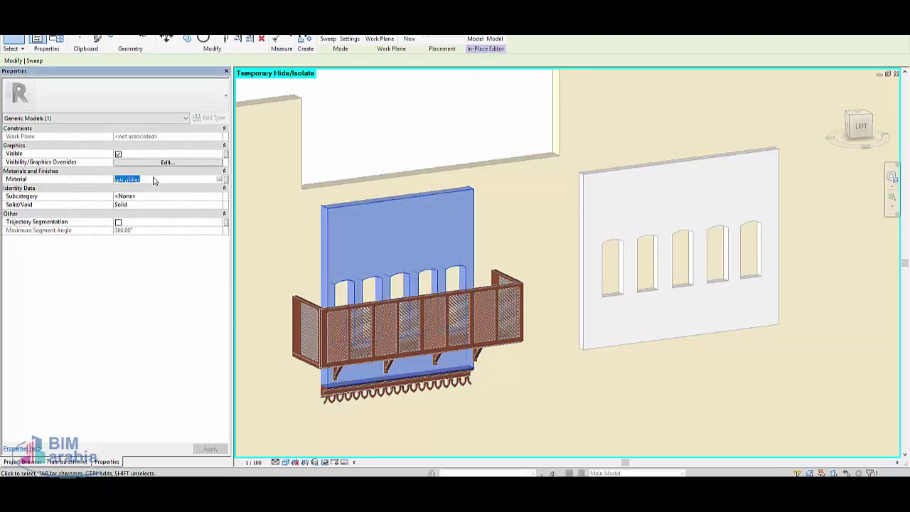
pyautogui.click(547, 214)
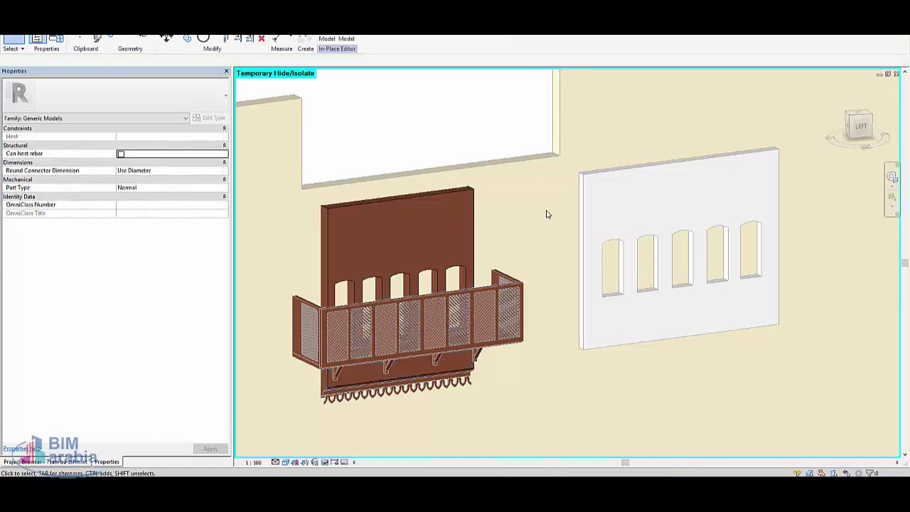
pyautogui.click(353, 41)
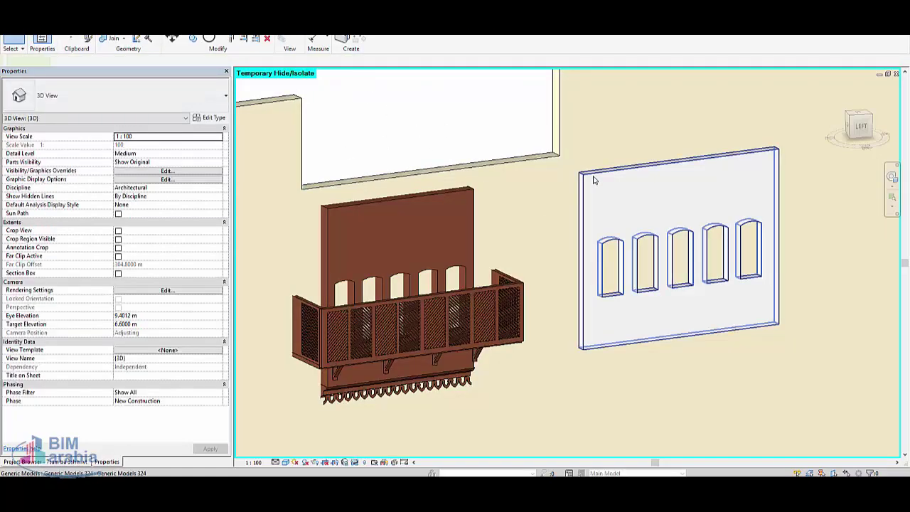
# Step: Assign that brown wood material to the arched panel's extrusion and finish the model
pyautogui.click(675, 185)
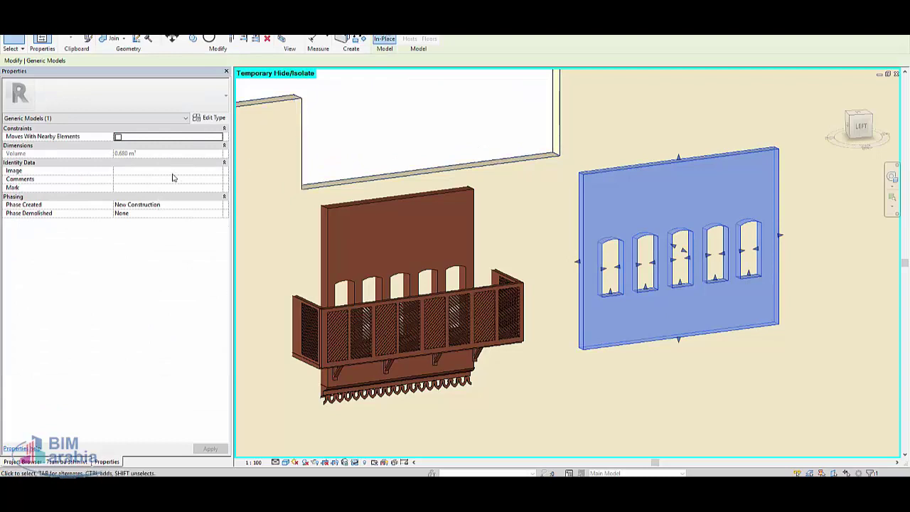
pyautogui.doubleClick(620, 190)
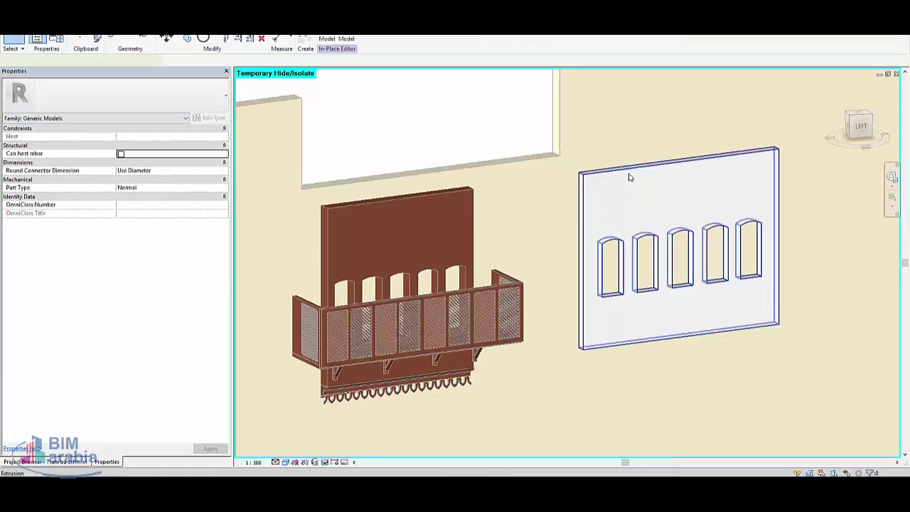
pyautogui.click(629, 176)
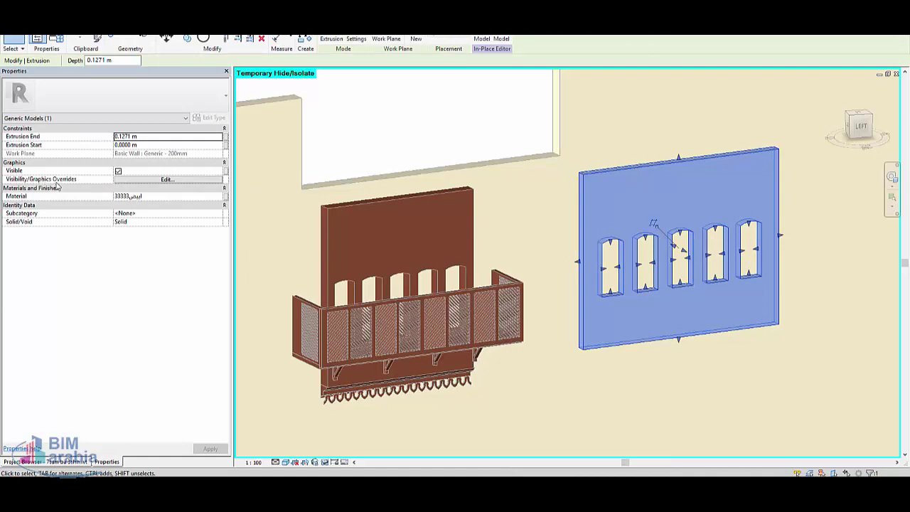
pyautogui.click(167, 199)
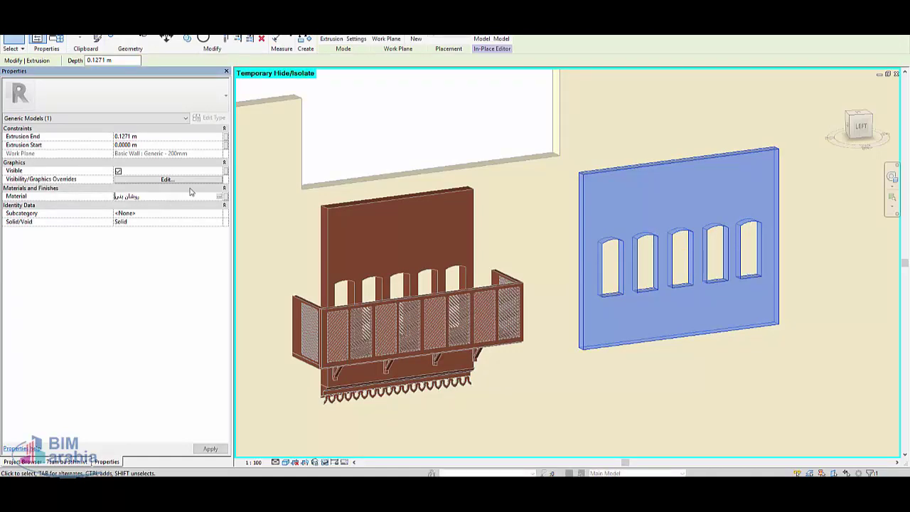
pyautogui.click(372, 130)
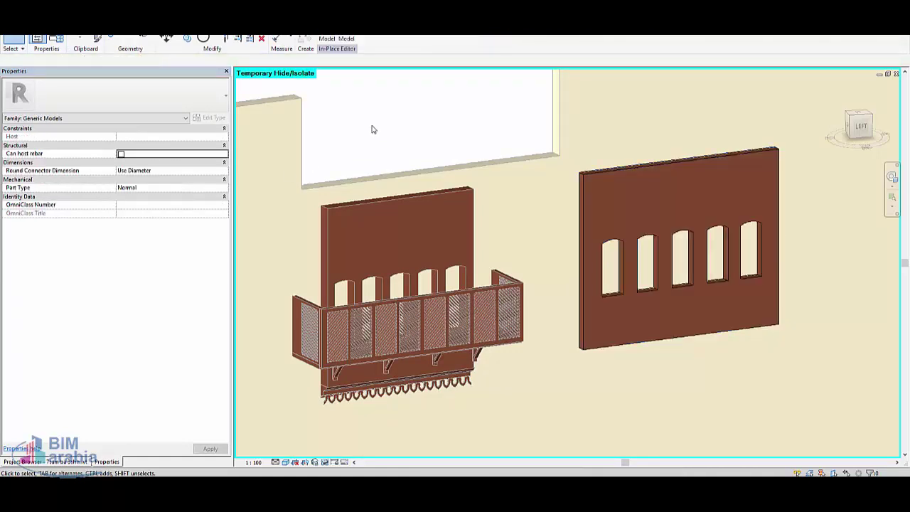
pyautogui.click(328, 39)
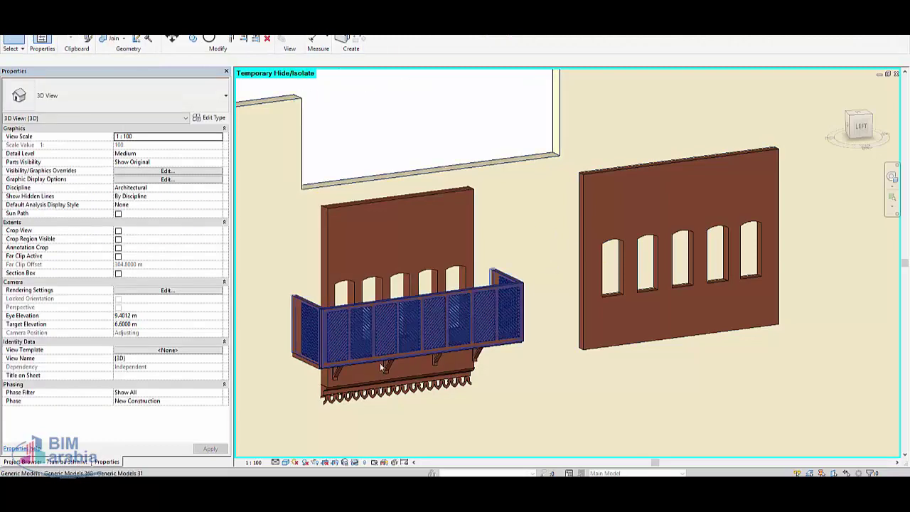
# Step: Select the arched panel wall and open the Architecture tab's Component options
pyautogui.click(309, 370)
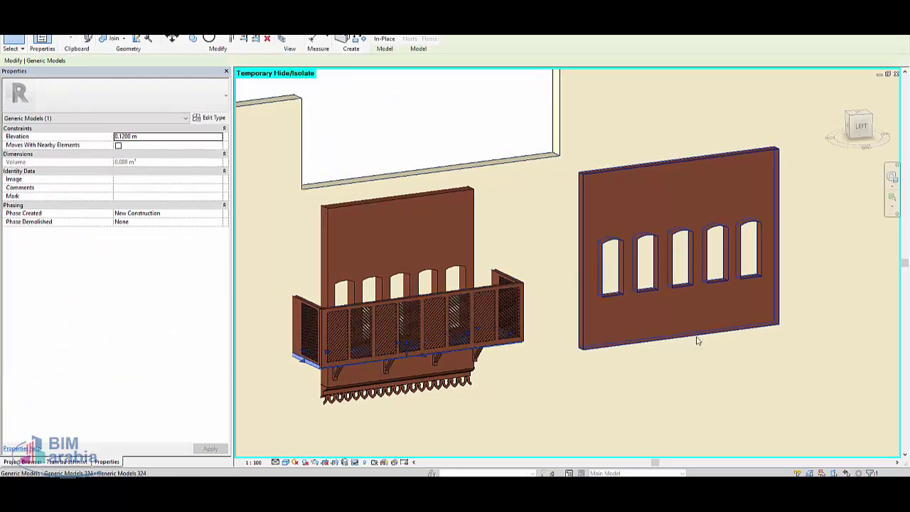
pyautogui.moveTo(769, 265); pyautogui.dragTo(711, 282, button='middle')
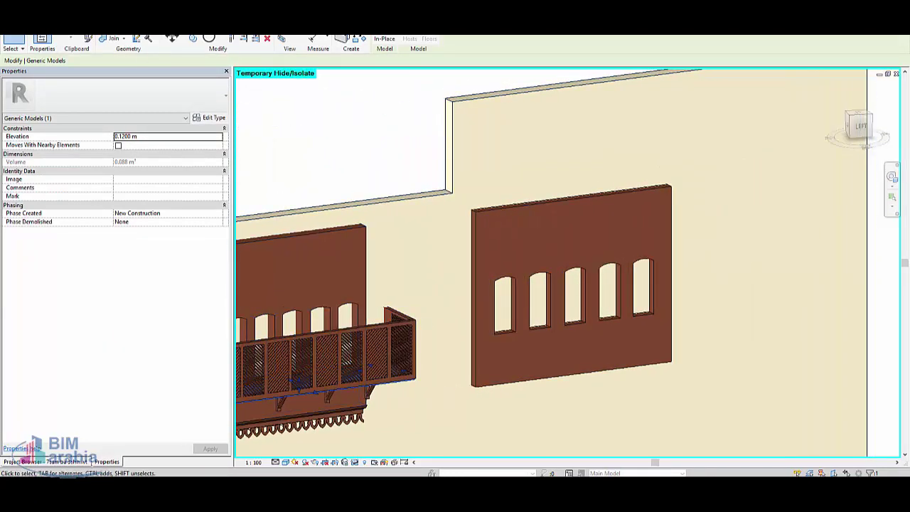
pyautogui.click(53, 31)
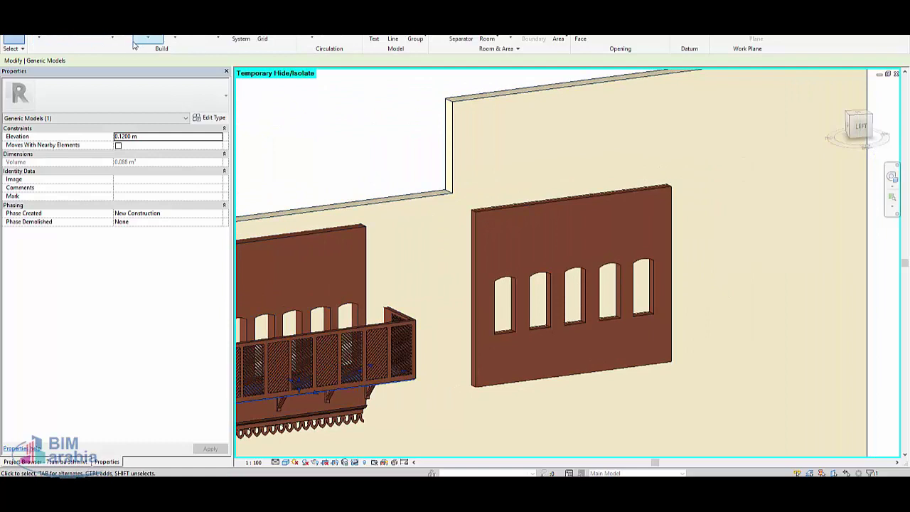
pyautogui.click(538, 200)
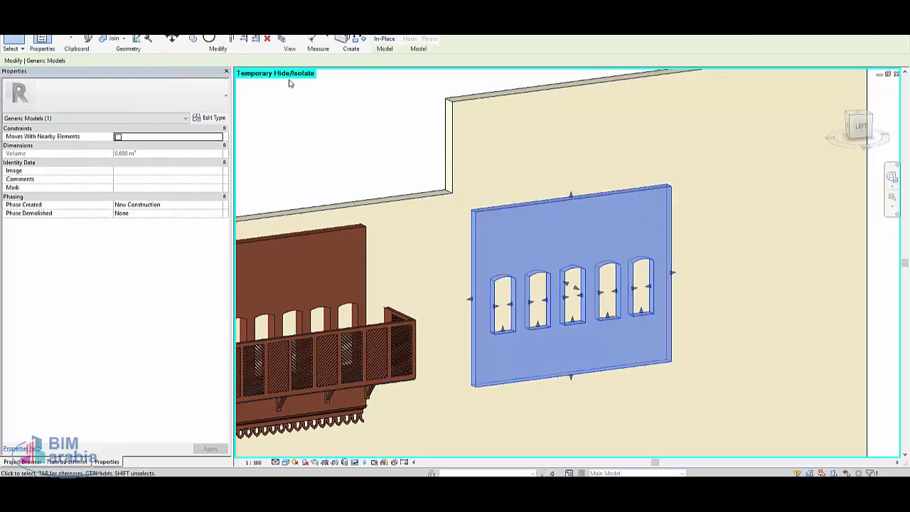
pyautogui.click(53, 31)
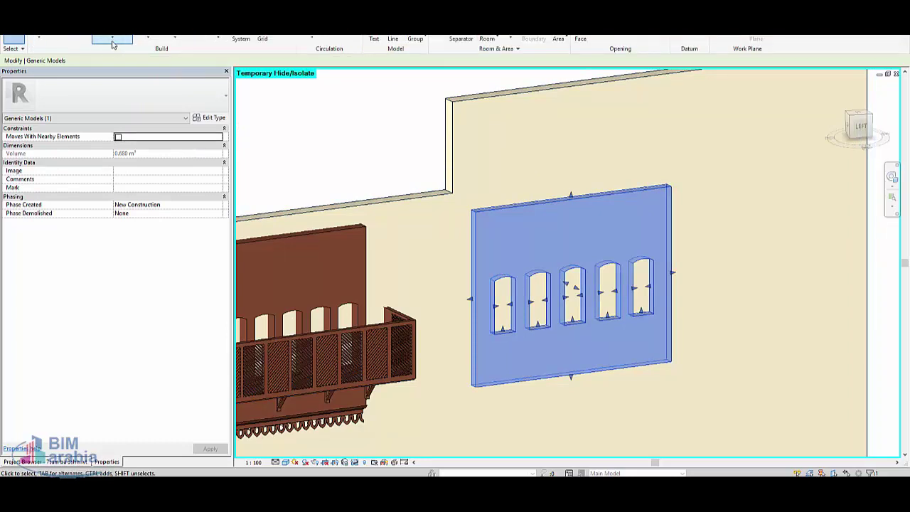
pyautogui.click(113, 39)
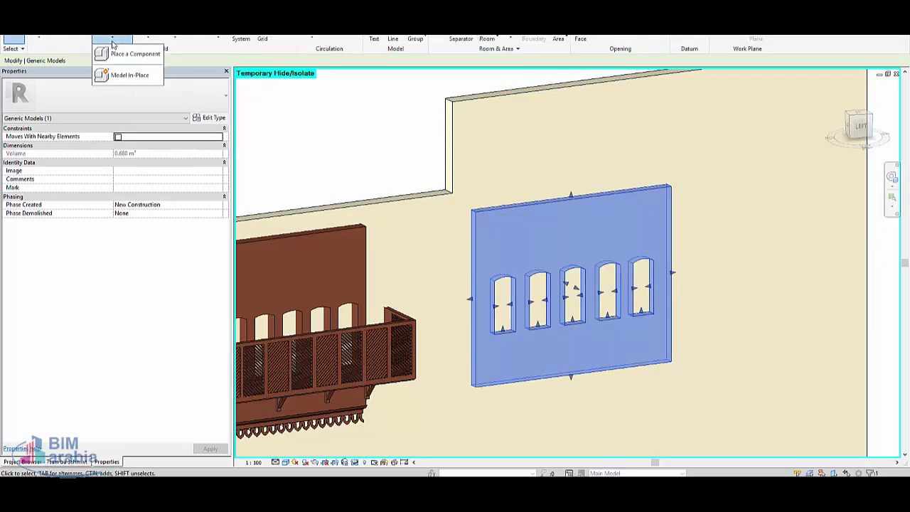
# Step: Create an in-place Generic Models family named Generic Models 325
pyautogui.click(130, 76)
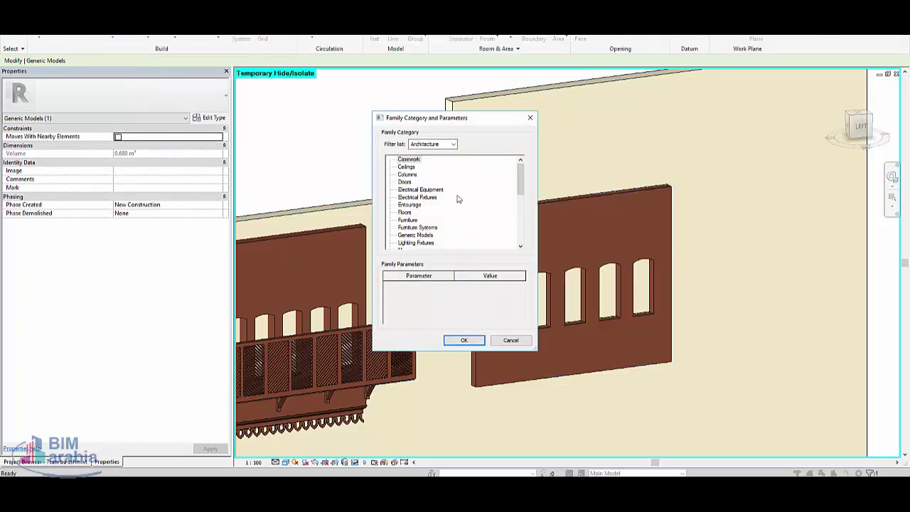
pyautogui.press('g')
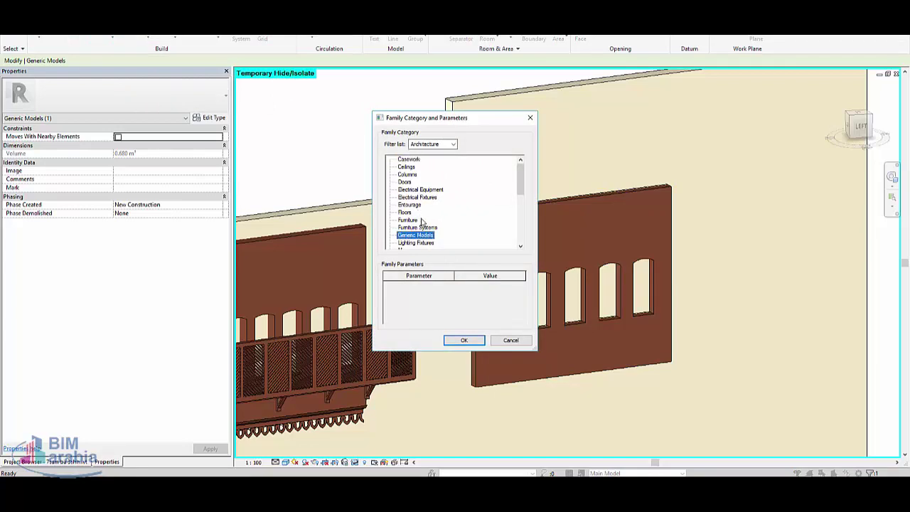
pyautogui.click(462, 340)
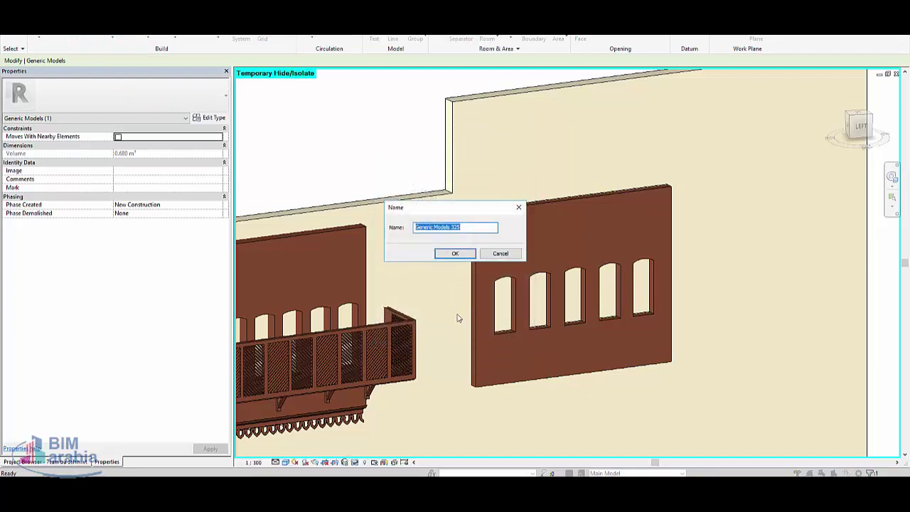
pyautogui.click(454, 254)
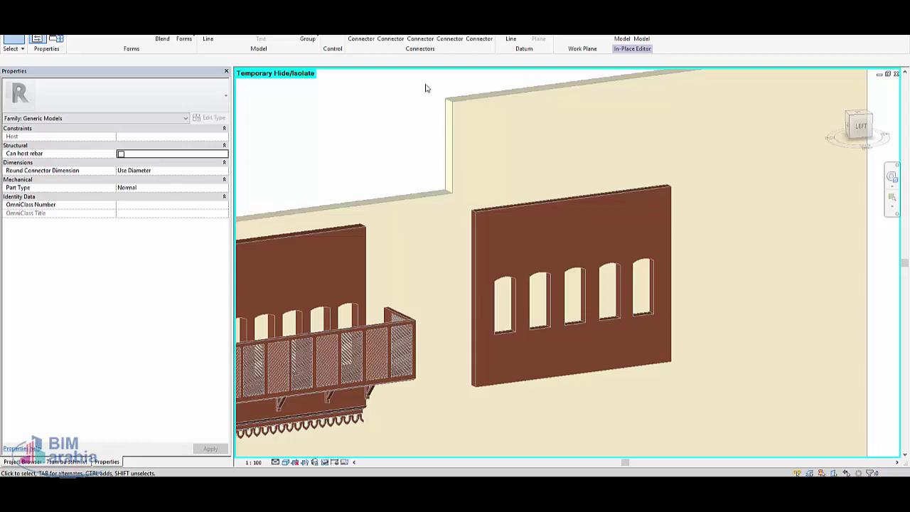
# Step: Start an extrusion whose work plane is picked on the windowed wall's face
pyautogui.click(81, 40)
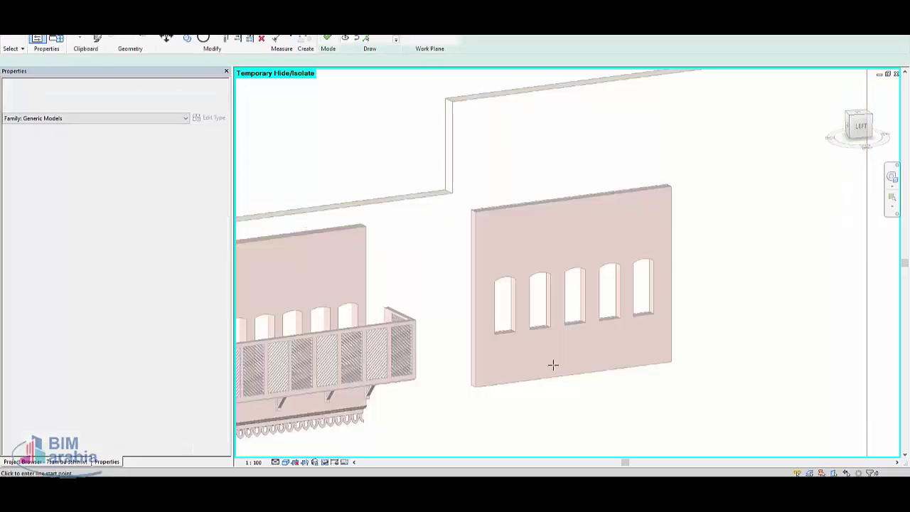
pyautogui.click(415, 37)
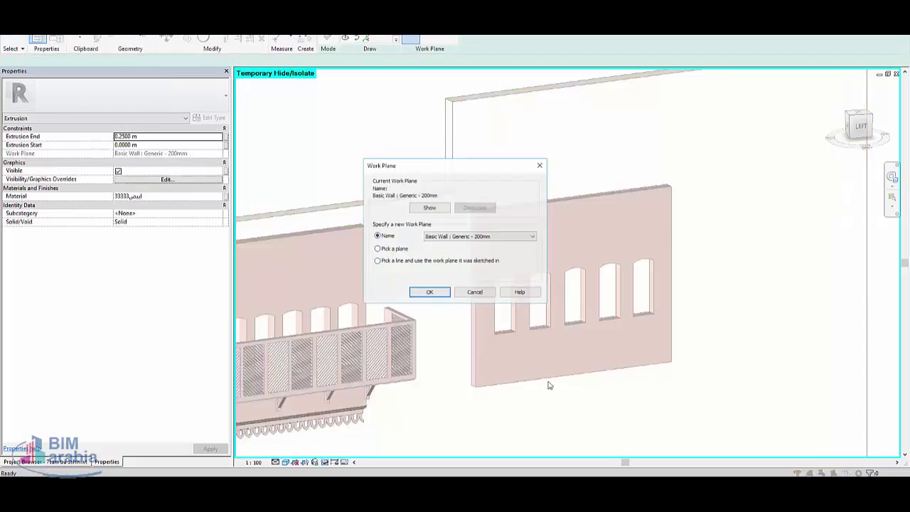
pyautogui.click(430, 295)
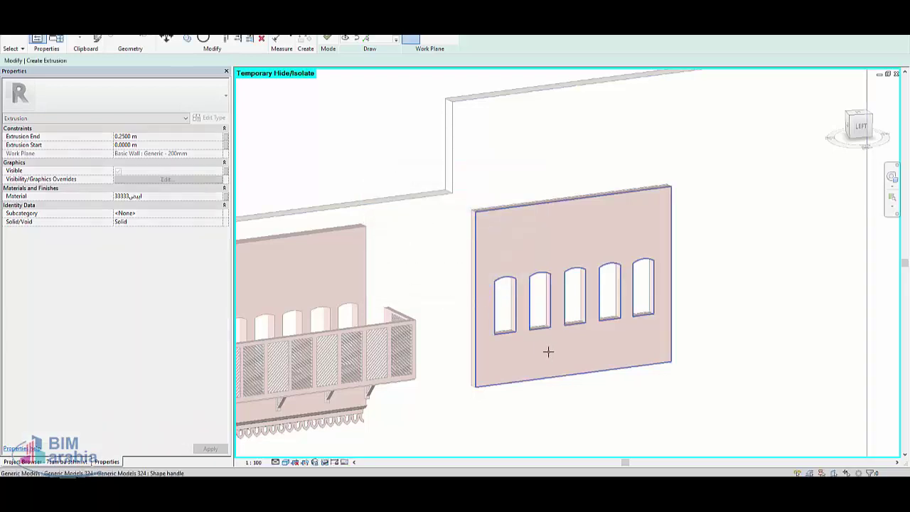
pyautogui.scroll(3, 544, 348)
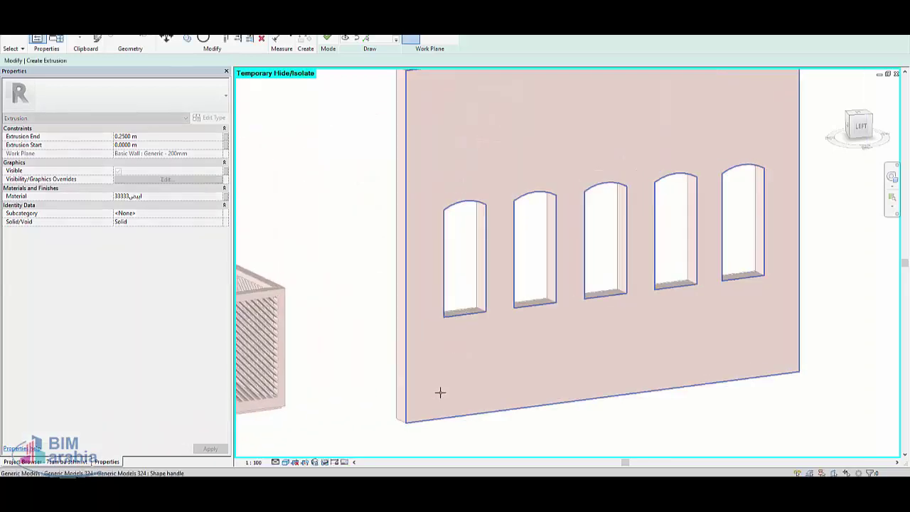
pyautogui.click(432, 419)
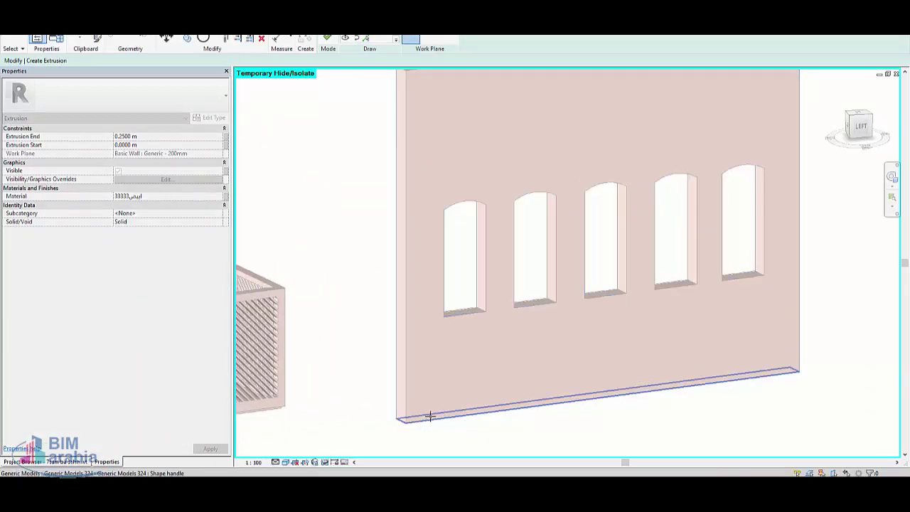
pyautogui.scroll(-2, 431, 347)
pyautogui.scroll(-2, 422, 342)
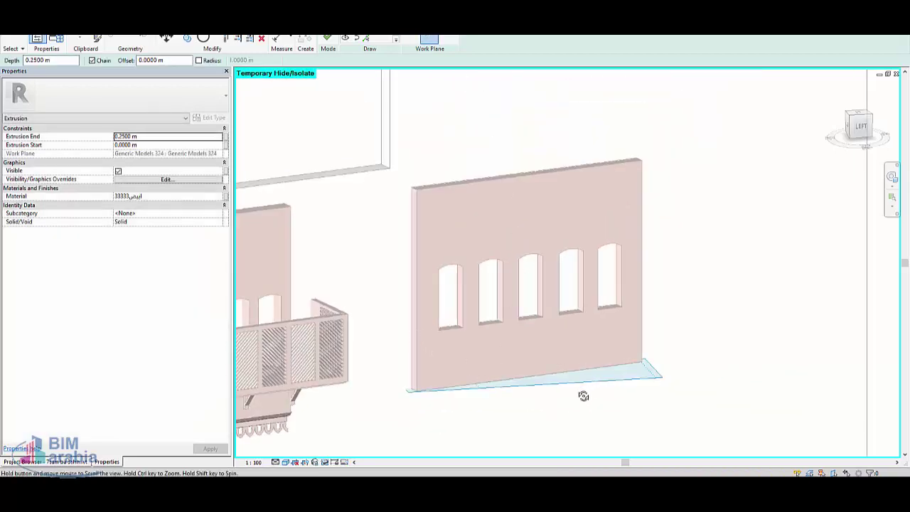
# Step: Zoom in on the windowed wall in the top view, with the rectangle tool (RC) active
pyautogui.keyDown('shift'); pyautogui.moveTo(583, 394); pyautogui.dragTo(366, 329, button='middle'); pyautogui.keyUp('shift')
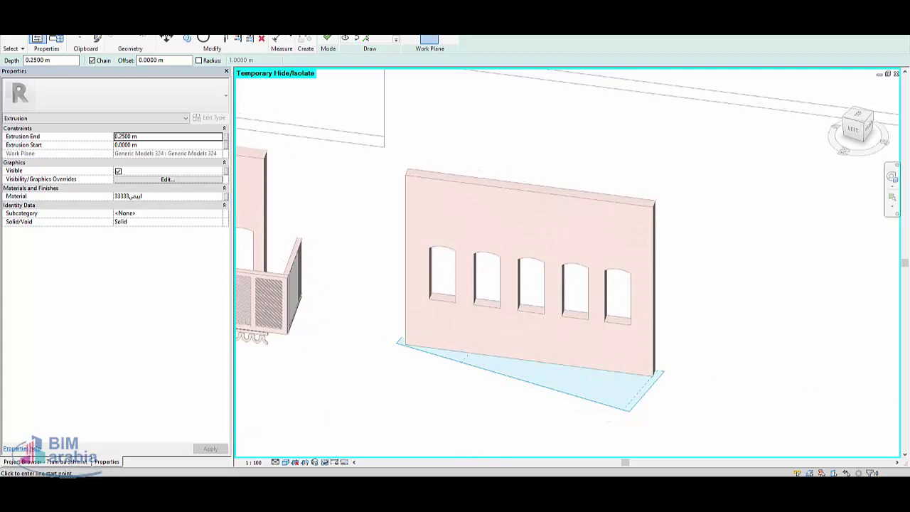
pyautogui.moveTo(480, 342); pyautogui.dragTo(695, 346, button='middle')
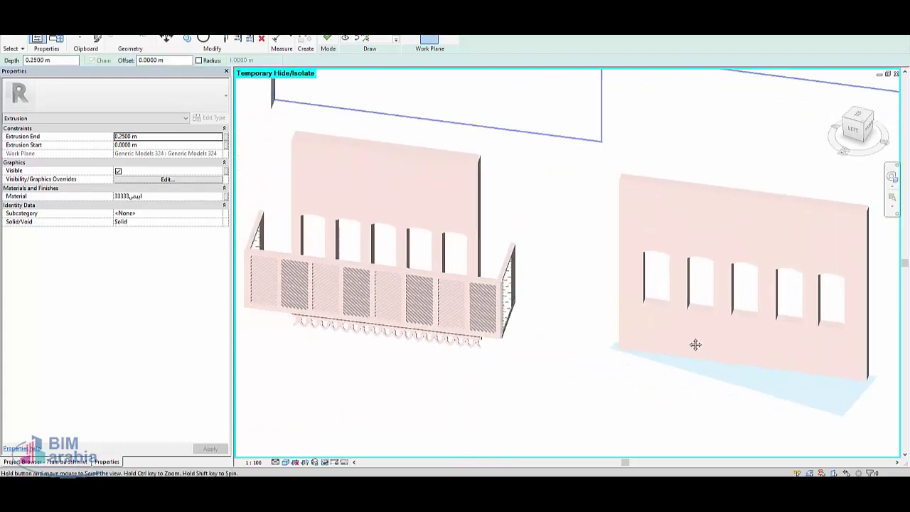
pyautogui.click(620, 318)
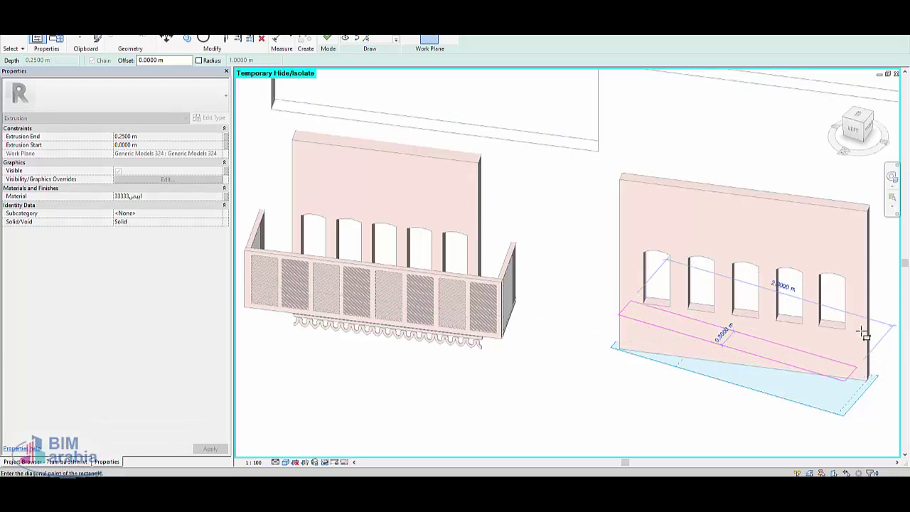
pyautogui.press('Escape')
pyautogui.press('Escape')
pyautogui.click(863, 125)
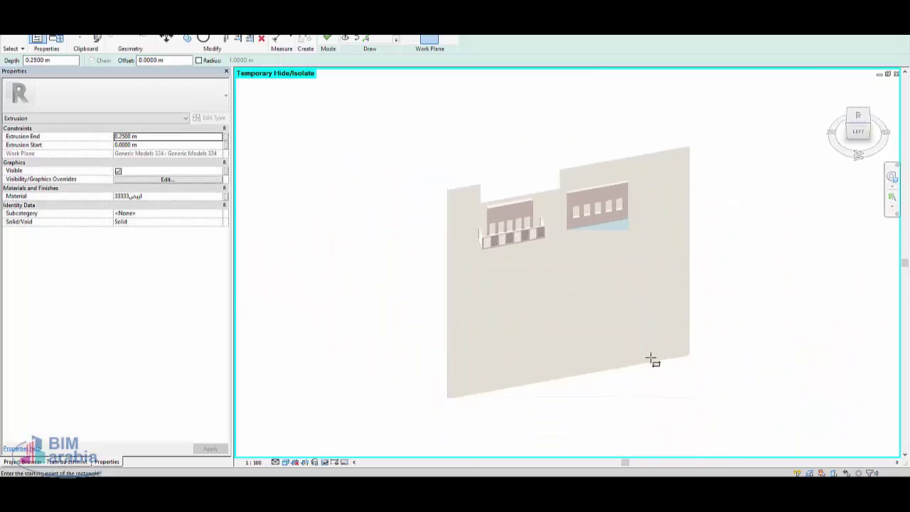
pyautogui.click(860, 116)
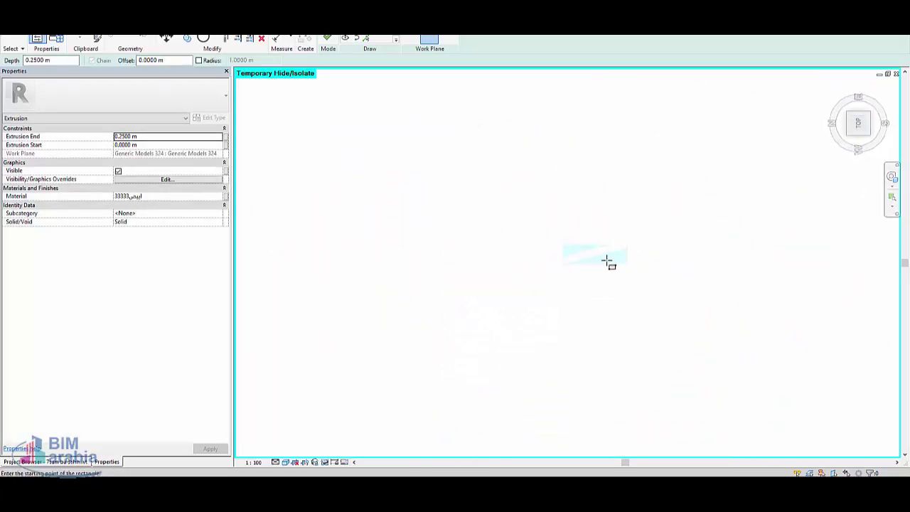
pyautogui.press('Escape')
pyautogui.keyDown('shift'); pyautogui.moveTo(601, 303); pyautogui.dragTo(586, 209, button='middle'); pyautogui.keyUp('shift')
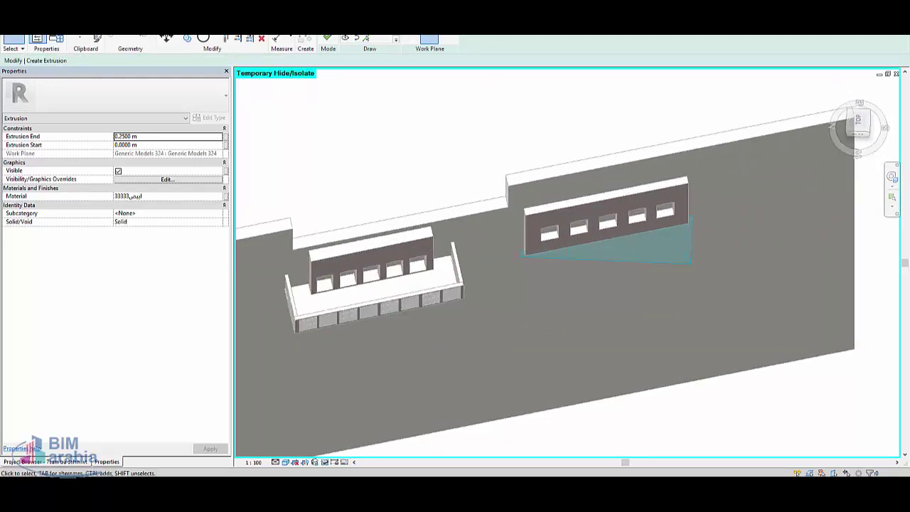
pyautogui.press('r')
pyautogui.press('c')
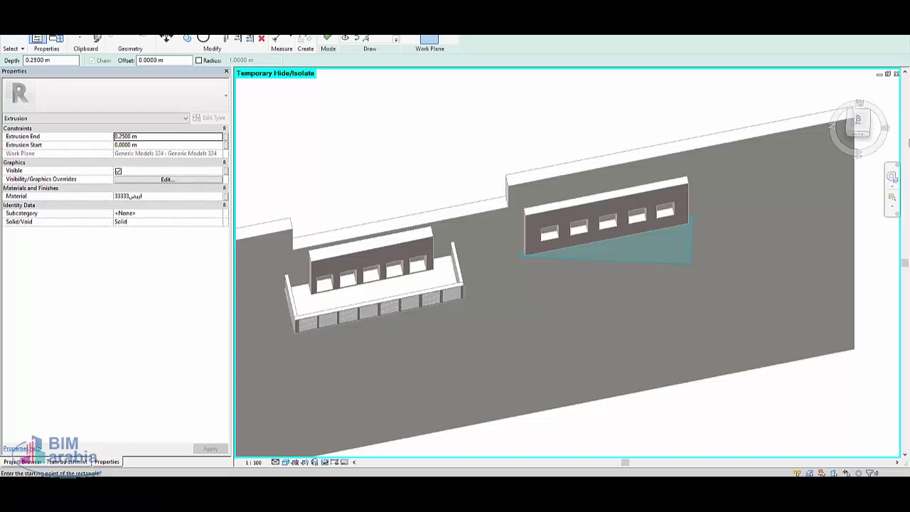
pyautogui.click(858, 121)
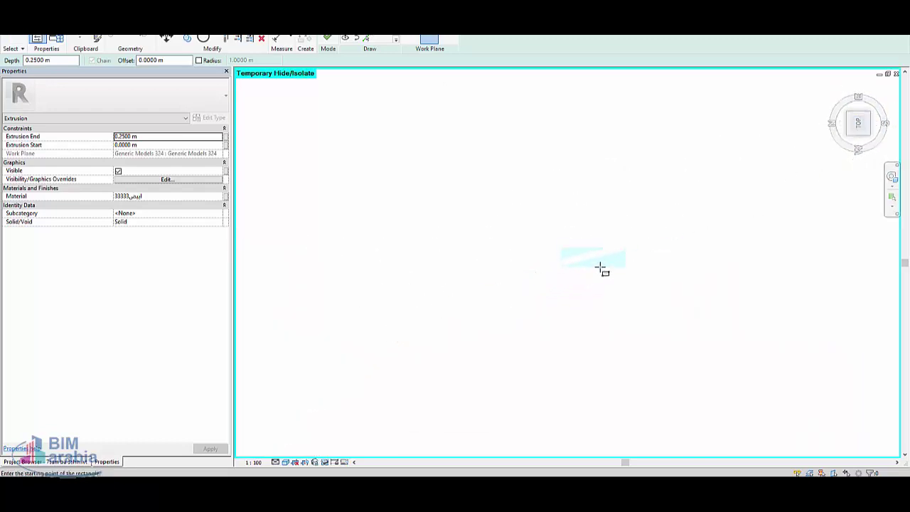
pyautogui.scroll(2, 524, 269)
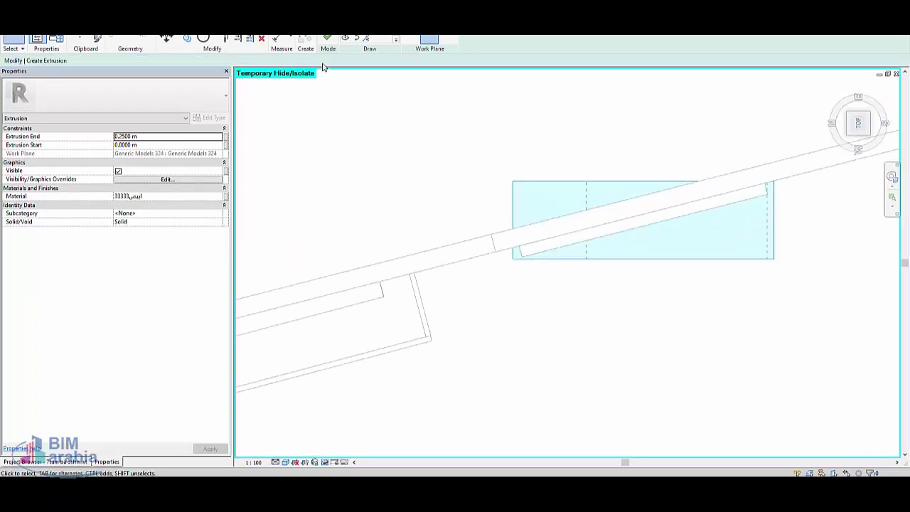
# Step: Sketch a closed four-line profile along the arched-window wall
pyautogui.click(388, 47)
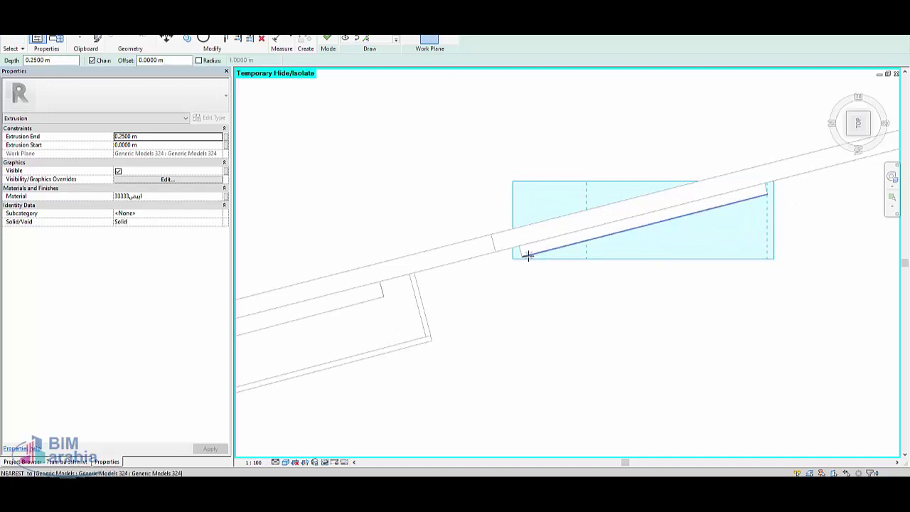
pyautogui.click(521, 257)
pyautogui.click(769, 194)
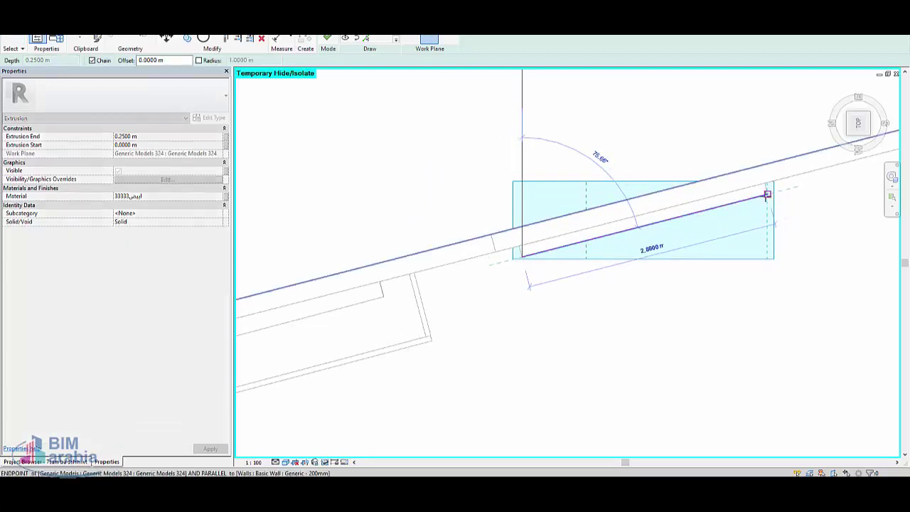
pyautogui.scroll(2, 777, 214)
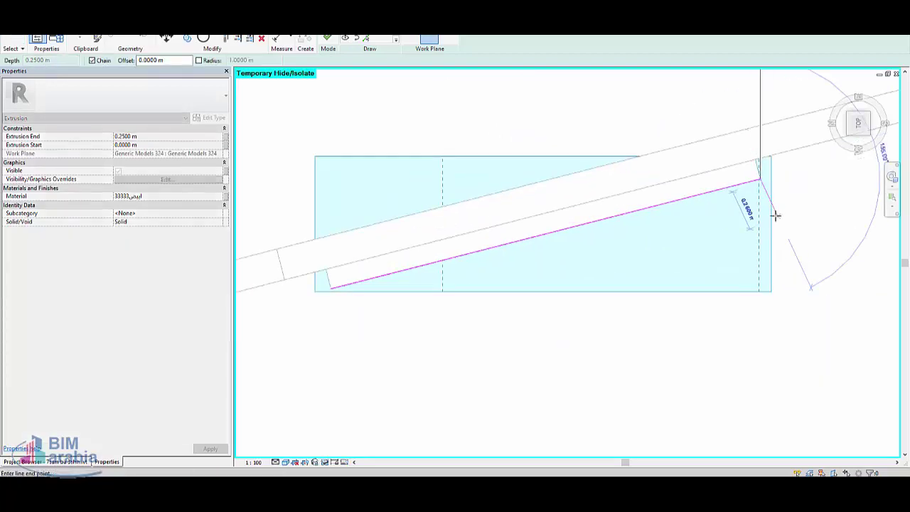
pyautogui.click(772, 217)
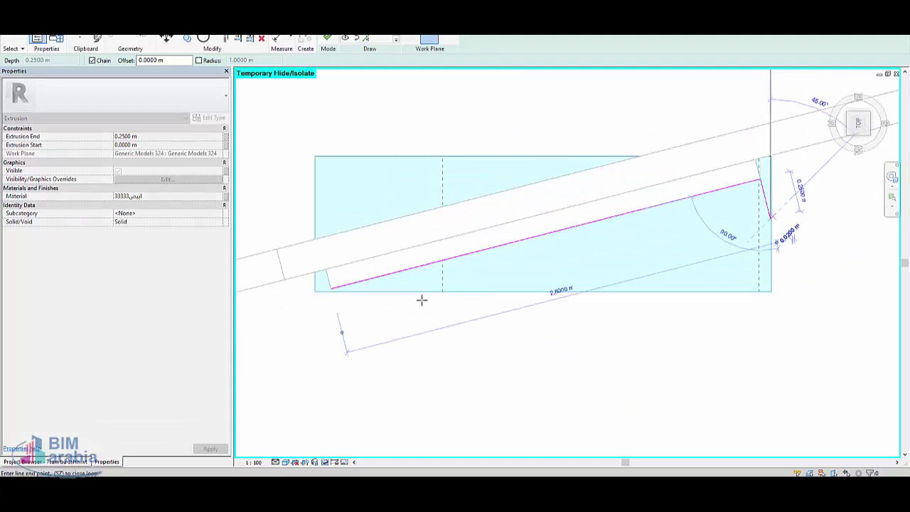
pyautogui.click(341, 328)
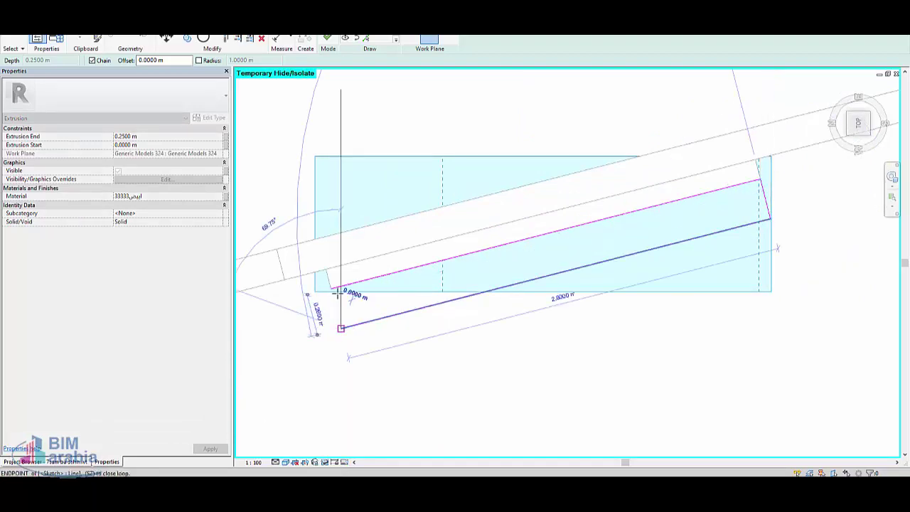
pyautogui.click(331, 288)
pyautogui.press('Escape')
# Step: Push the outer sketch line away from the wall and extend the profile left to 3.0000 m
pyautogui.scroll(-3, 633, 261)
pyautogui.scroll(-2, 633, 261)
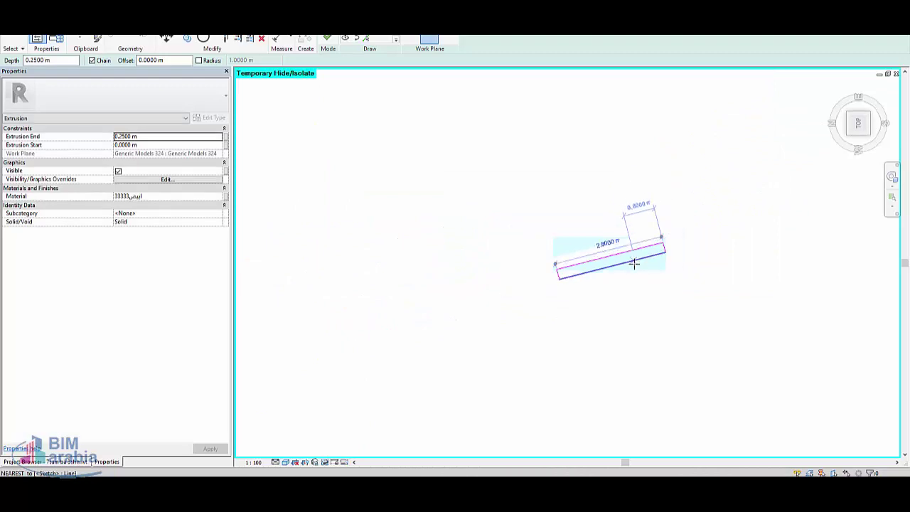
pyautogui.scroll(2, 597, 277)
pyautogui.click(601, 263)
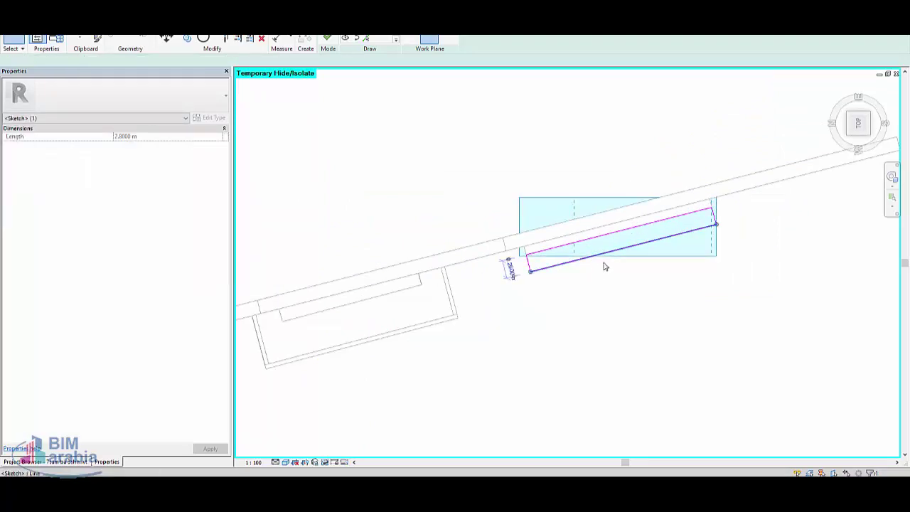
pyautogui.scroll(1, 603, 263)
pyautogui.moveTo(564, 254); pyautogui.dragTo(571, 286)
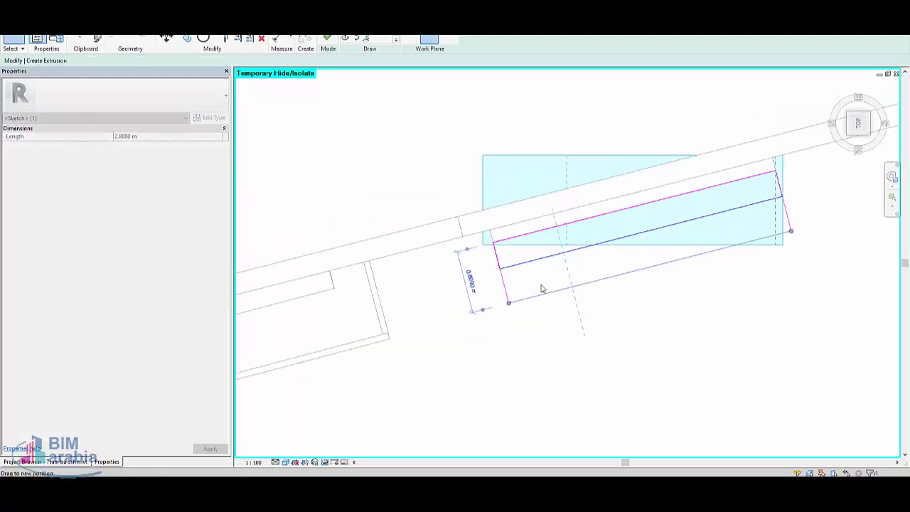
pyautogui.click(497, 268)
pyautogui.moveTo(483, 277); pyautogui.dragTo(457, 284)
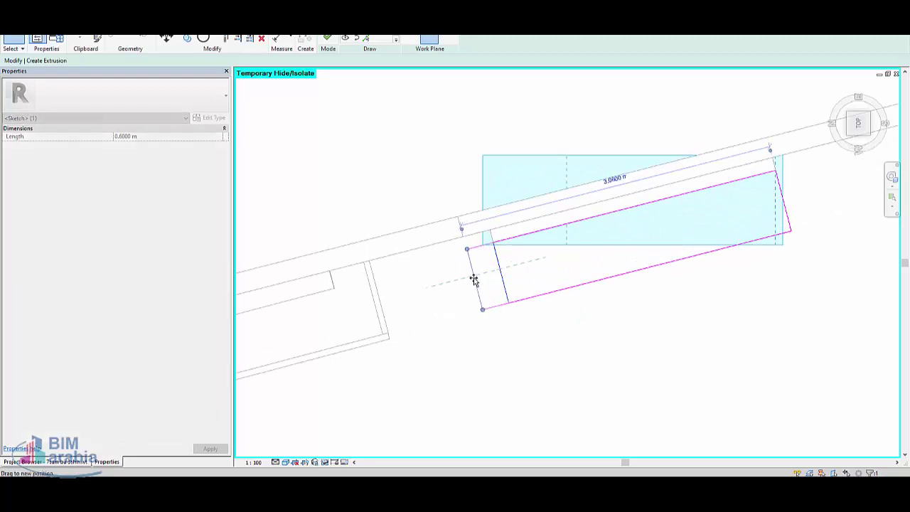
# Step: Move the inner line onto the wall face, lengthen the rectangle to 3.34 m, and finish the 0.25 m extrusion
pyautogui.click(549, 236)
pyautogui.click(479, 245)
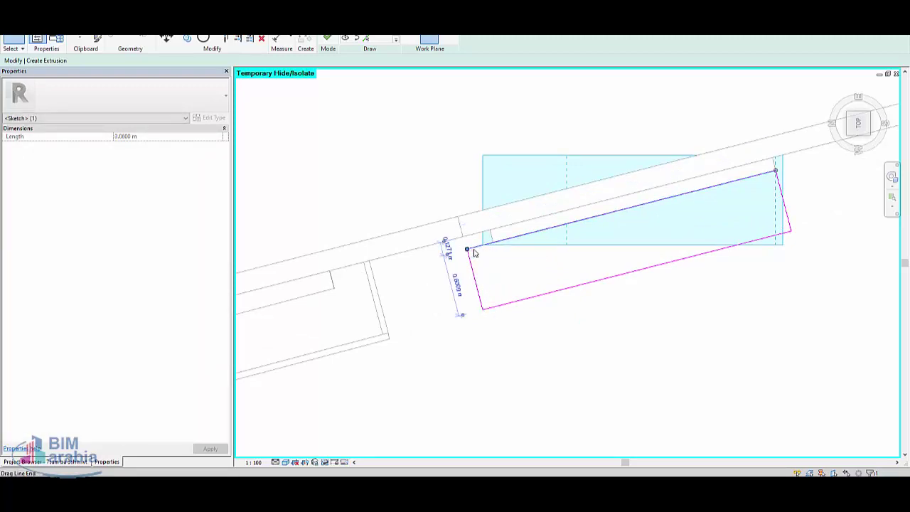
pyautogui.moveTo(480, 245); pyautogui.dragTo(498, 231)
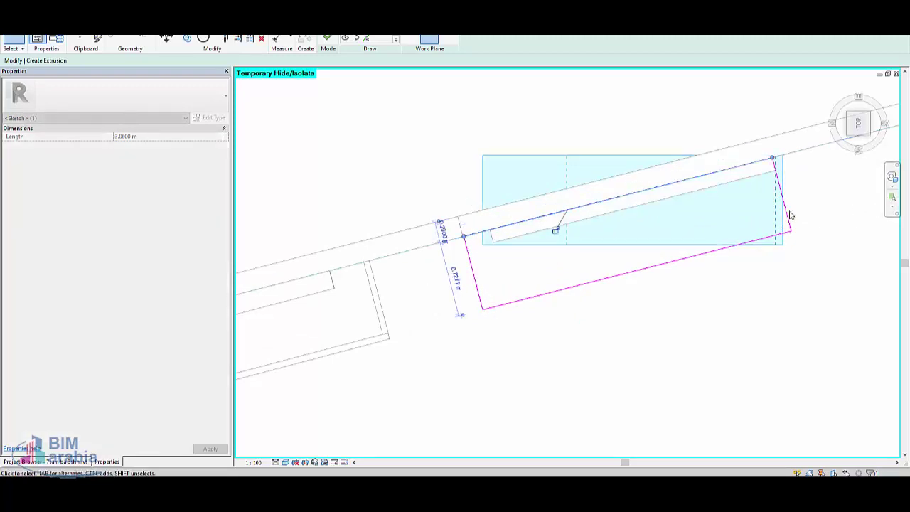
pyautogui.click(787, 221)
pyautogui.moveTo(787, 220); pyautogui.dragTo(816, 214)
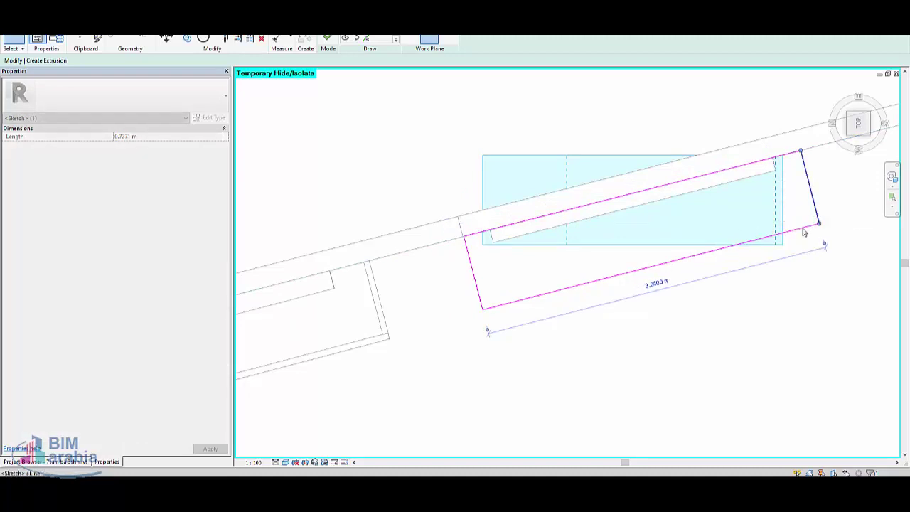
pyautogui.click(327, 38)
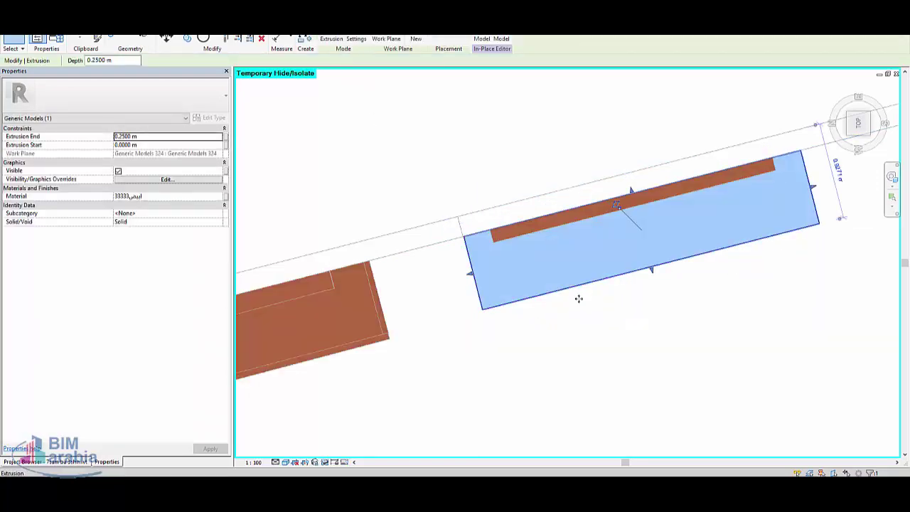
# Step: In the Left view, drag the extrusion's handles into a thin 0.0665 m strip below the windows
pyautogui.moveTo(579, 298)
pyautogui.keyDown('shift'); pyautogui.mouseDown(button='middle')
pyautogui.moveTo(552, 203)
pyautogui.moveTo(554, 100)
pyautogui.mouseUp(button='middle'); pyautogui.keyUp('shift')
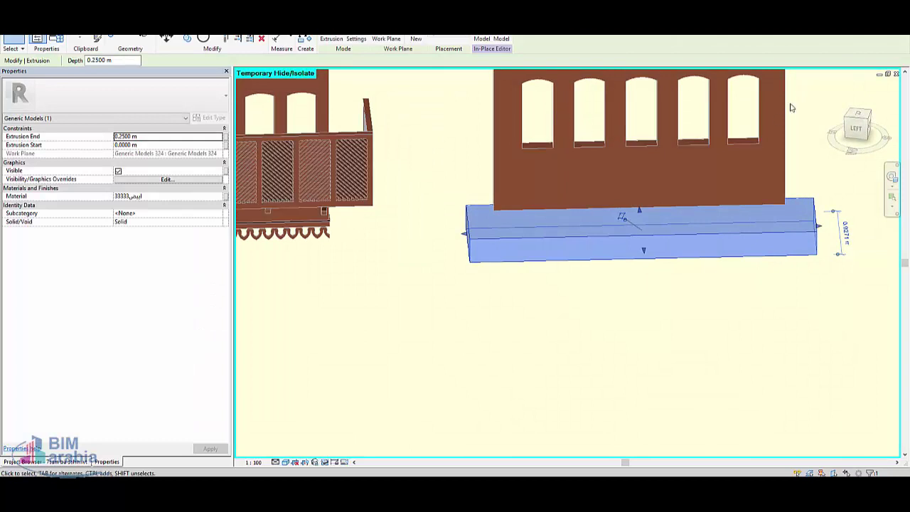
pyautogui.click(857, 126)
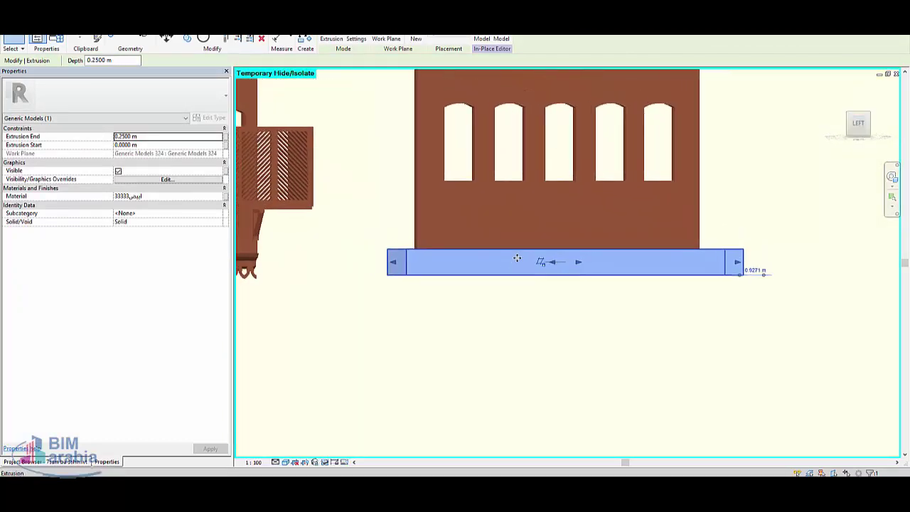
pyautogui.scroll(-2, 569, 258)
pyautogui.press('Escape')
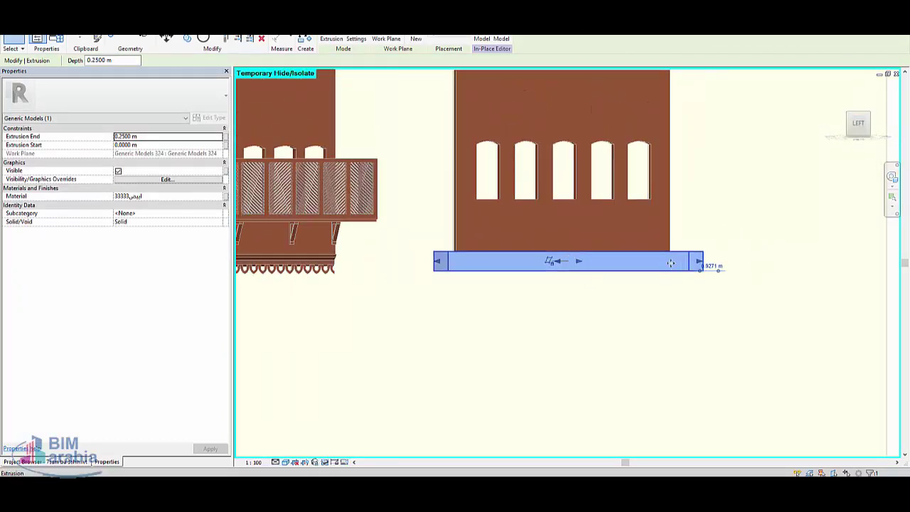
pyautogui.click(671, 270)
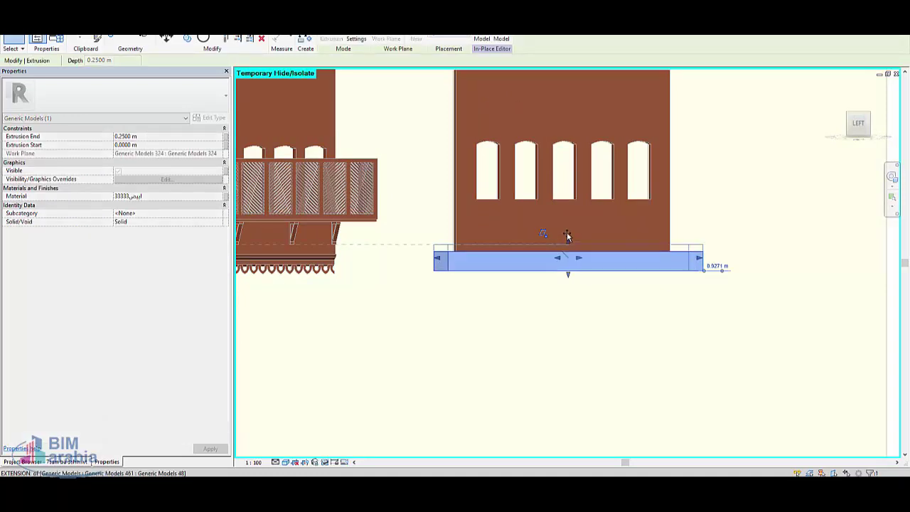
pyautogui.moveTo(569, 215); pyautogui.dragTo(569, 214)
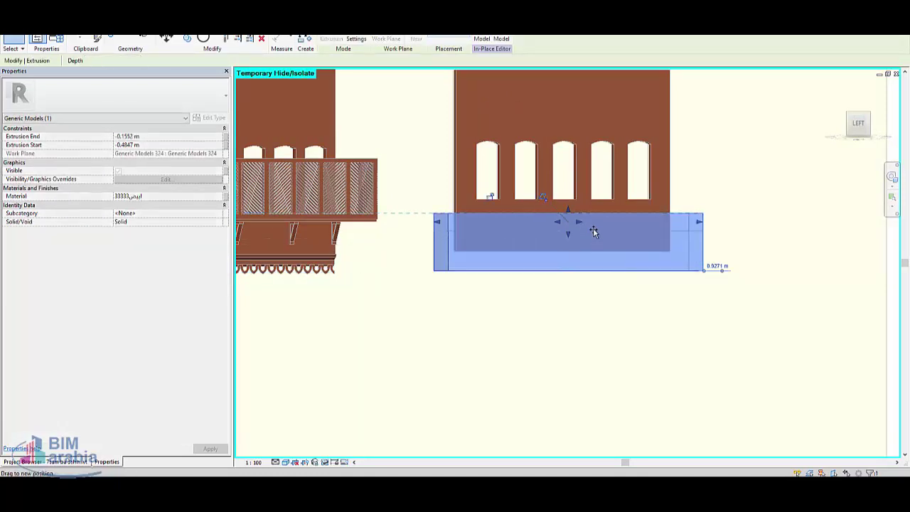
pyautogui.moveTo(594, 216)
pyautogui.mouseDown()
pyautogui.moveTo(561, 188)
pyautogui.moveTo(573, 204)
pyautogui.mouseUp()
# Step: Orbit back to a 3D view and finish the in-place model
pyautogui.scroll(1, 578, 207)
pyautogui.scroll(1, 579, 210)
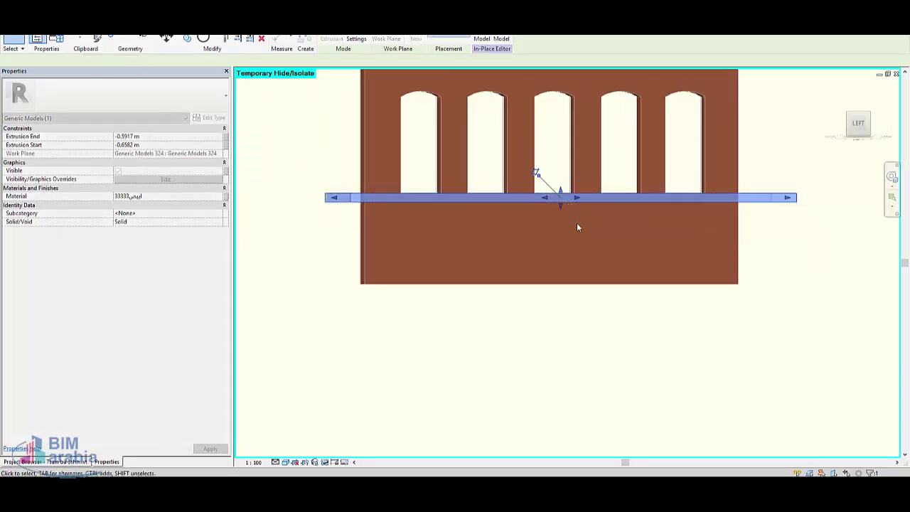
pyautogui.scroll(-2, 515, 298)
pyautogui.moveTo(514, 280)
pyautogui.keyDown('shift'); pyautogui.mouseDown(button='middle')
pyautogui.moveTo(515, 302)
pyautogui.moveTo(482, 308)
pyautogui.moveTo(389, 268)
pyautogui.mouseUp(button='middle'); pyautogui.keyUp('shift')
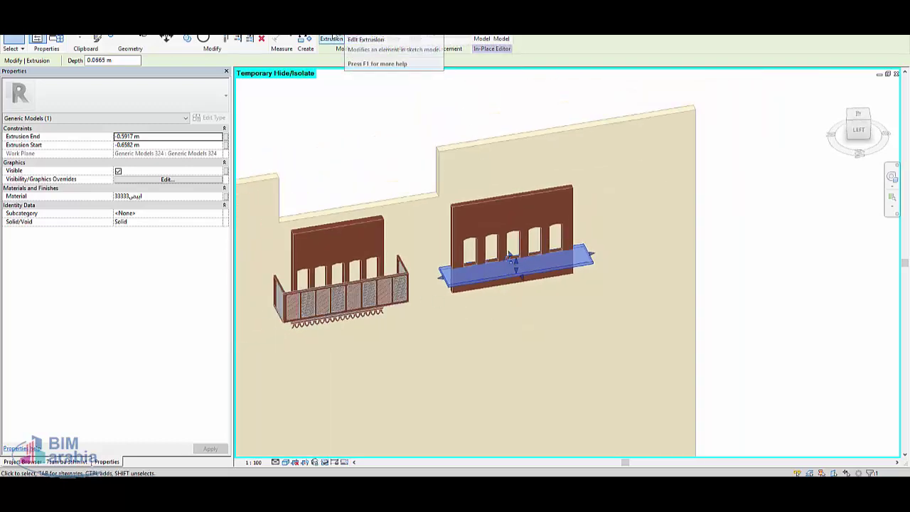
pyautogui.click(482, 40)
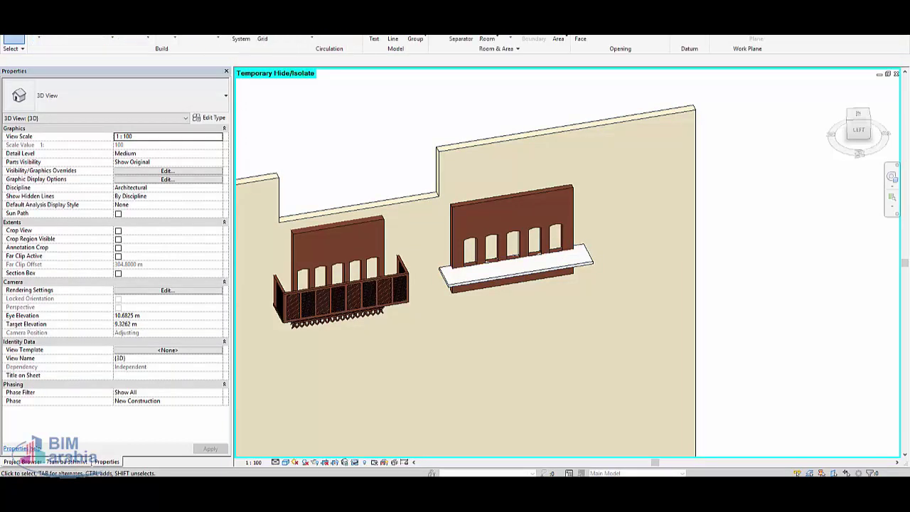
# Step: Reopen the sill in place and add a 0.74 × 0.21 m, 0.25 m extrusion at its left end
pyautogui.click(505, 284)
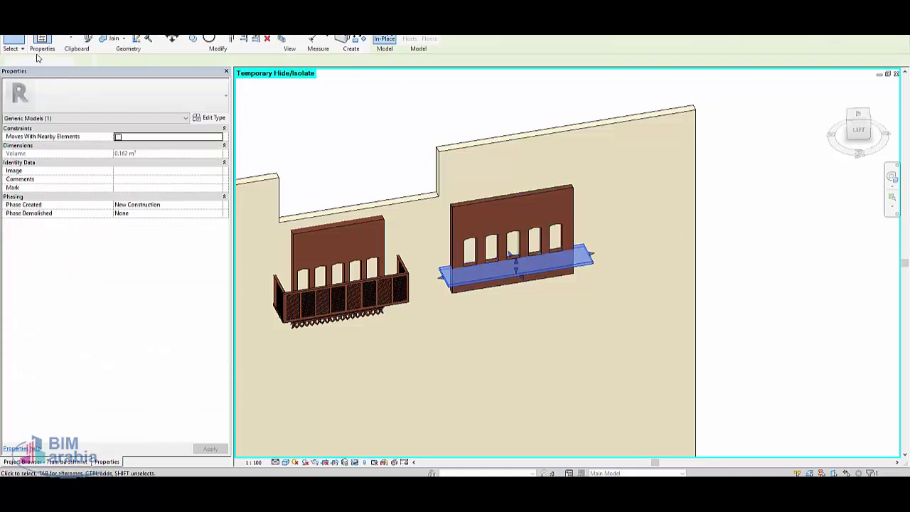
pyautogui.doubleClick(511, 254)
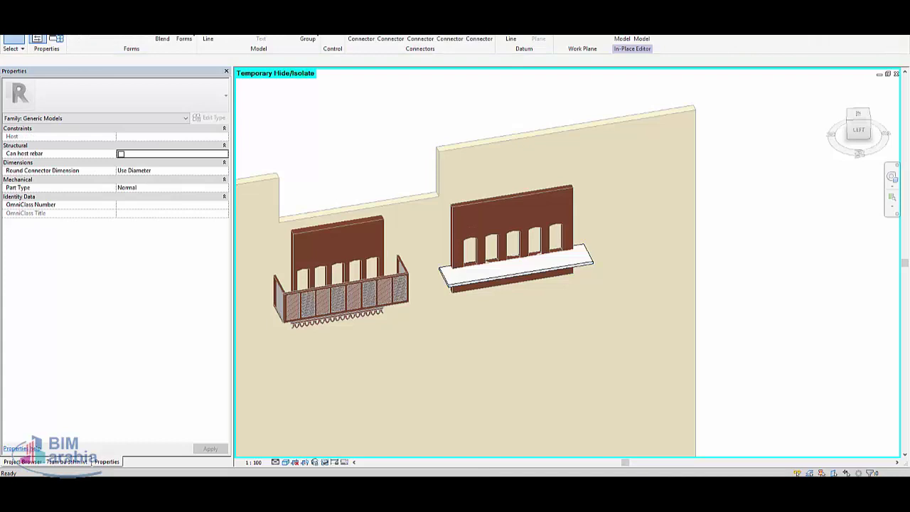
pyautogui.click(85, 37)
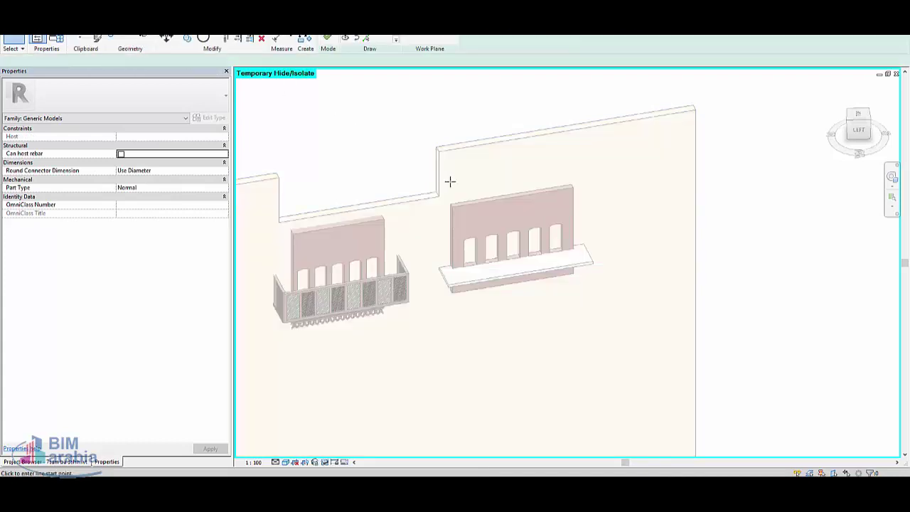
pyautogui.scroll(3, 282, 307)
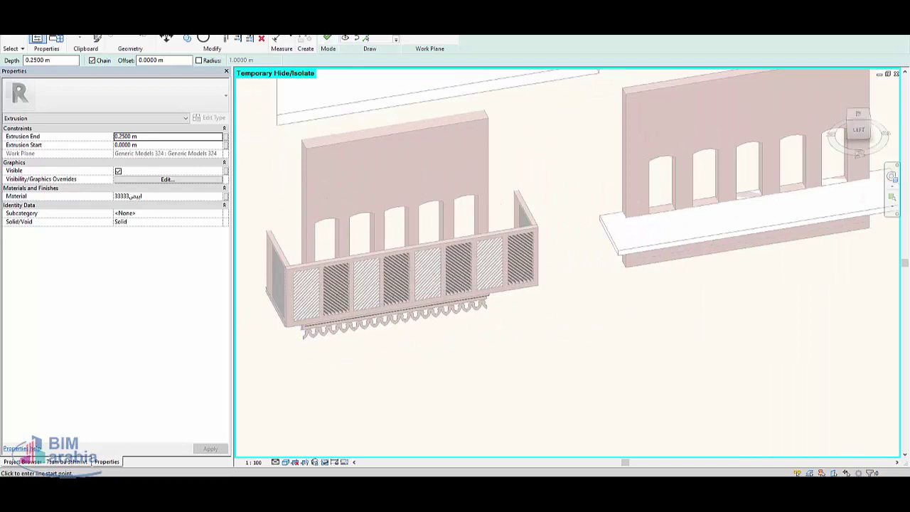
pyautogui.scroll(3, 604, 206)
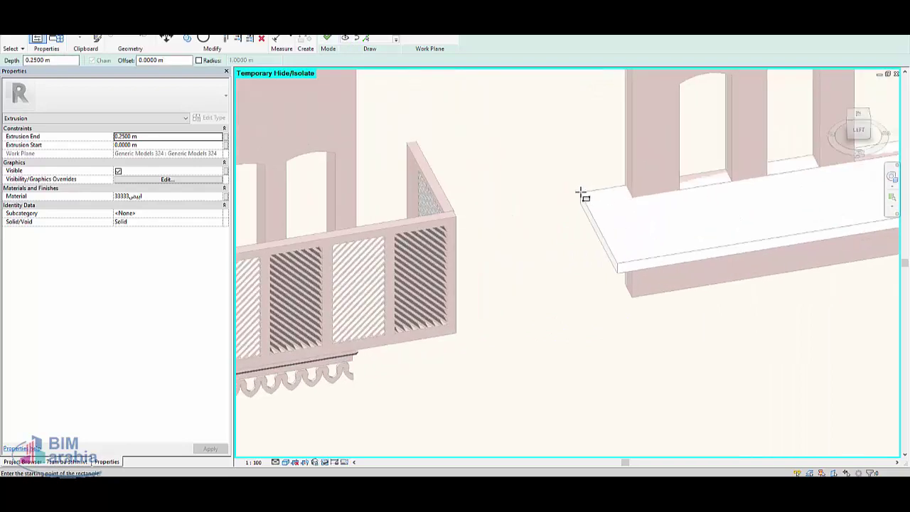
pyautogui.click(628, 262)
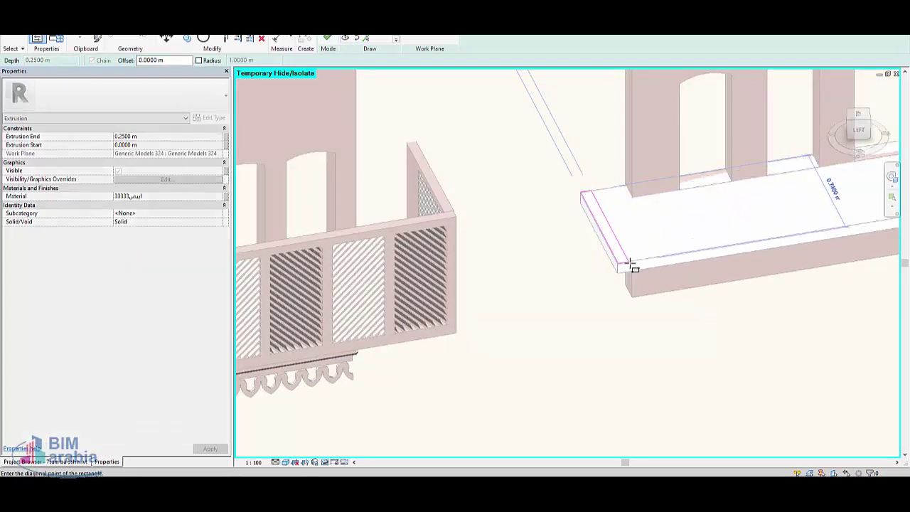
pyautogui.click(327, 38)
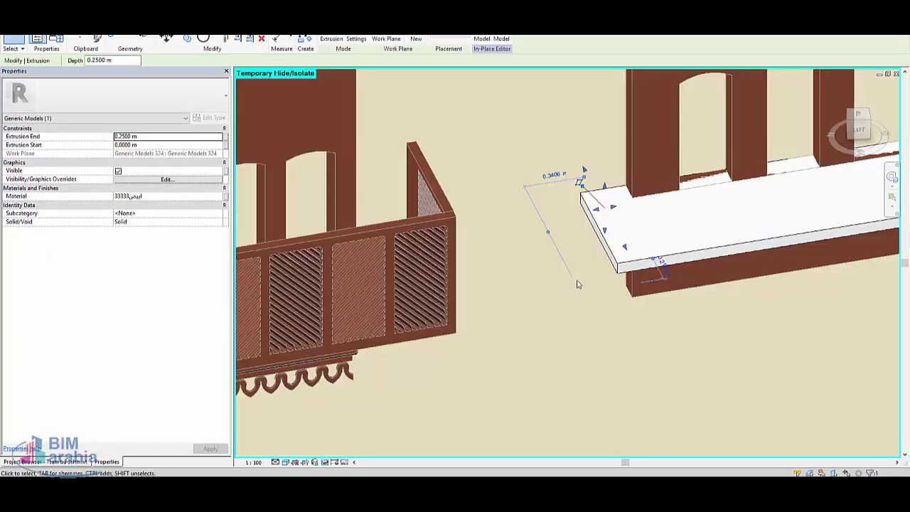
pyautogui.moveTo(579, 280)
pyautogui.keyDown('shift'); pyautogui.mouseDown(button='middle')
pyautogui.moveTo(660, 202)
pyautogui.moveTo(630, 258)
pyautogui.moveTo(647, 309)
pyautogui.moveTo(571, 299)
pyautogui.moveTo(580, 322)
pyautogui.moveTo(540, 335)
pyautogui.moveTo(589, 284)
pyautogui.mouseUp(button='middle'); pyautogui.keyUp('shift')
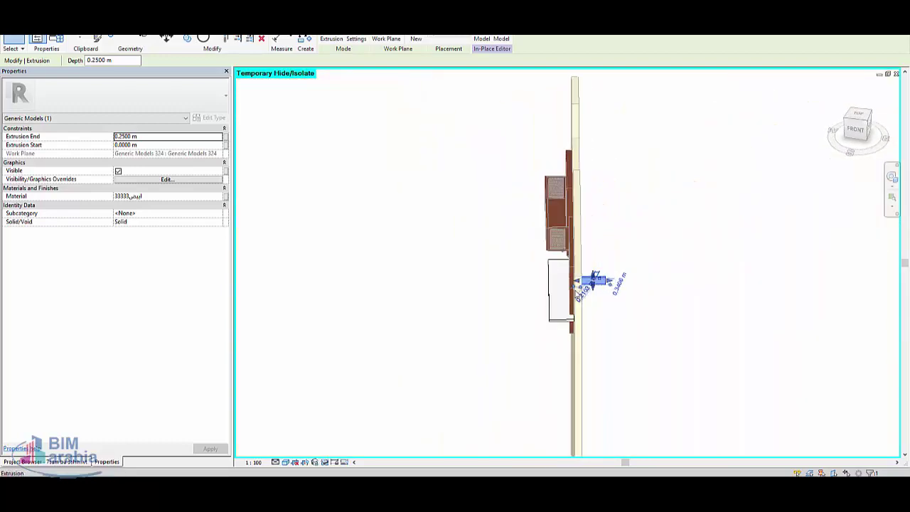
# Step: Stretch the new extrusion up to 1.4851 m and adjust its ends from the Top view
pyautogui.scroll(2, 597, 277)
pyautogui.scroll(3, 612, 270)
pyautogui.moveTo(615, 265); pyautogui.dragTo(640, 121)
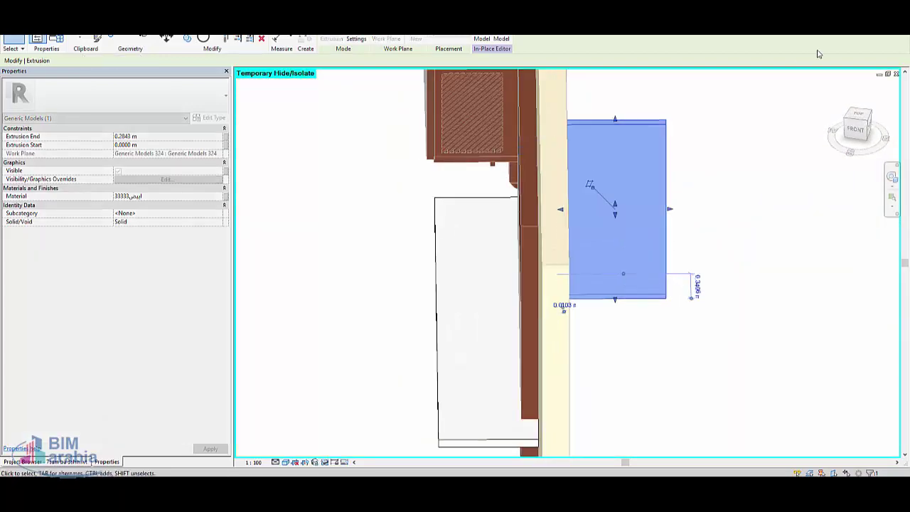
pyautogui.click(860, 115)
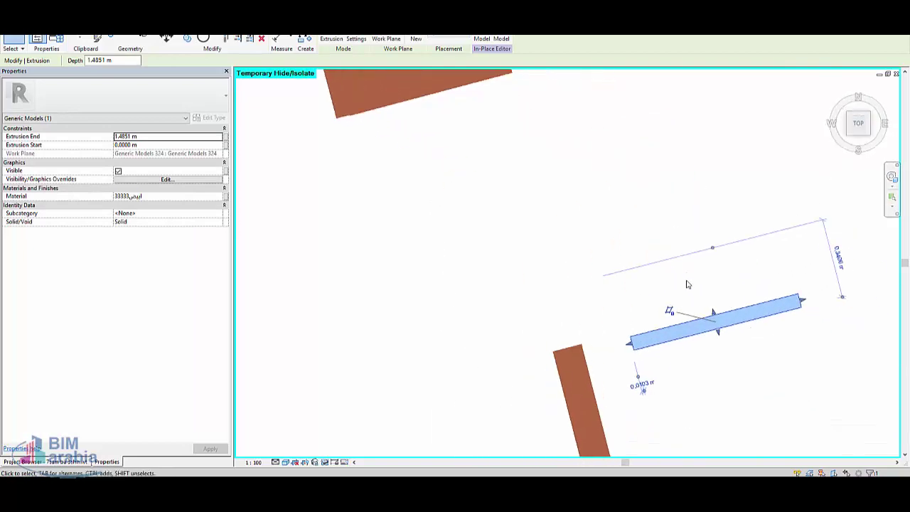
pyautogui.moveTo(507, 280); pyautogui.dragTo(339, 320)
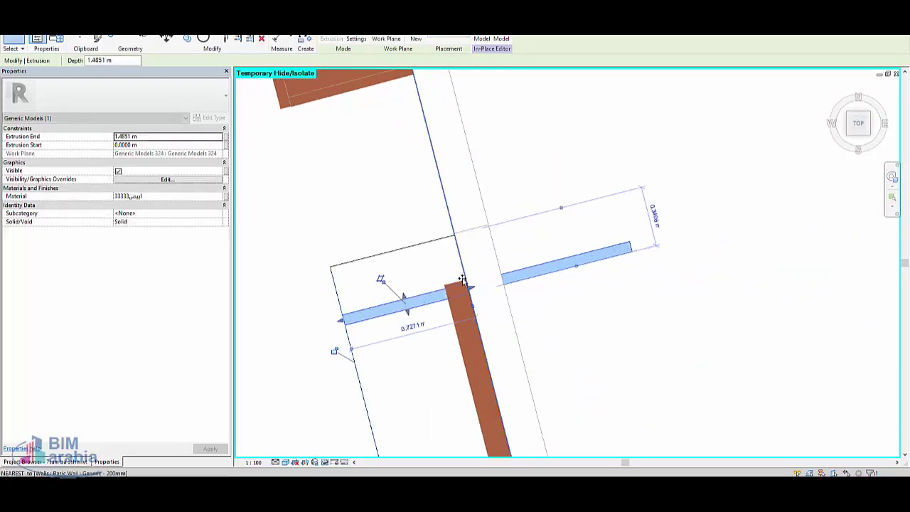
pyautogui.moveTo(632, 247); pyautogui.dragTo(470, 288)
pyautogui.scroll(-1, 609, 372)
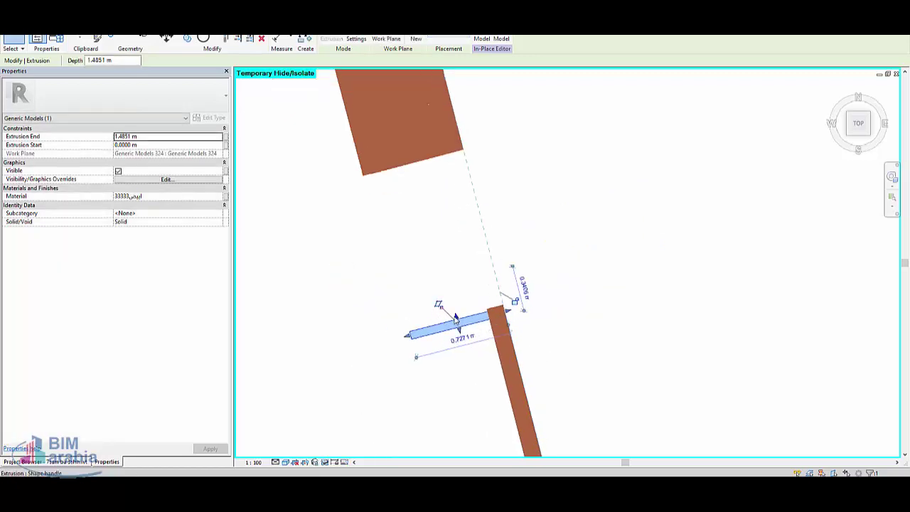
pyautogui.moveTo(448, 289)
pyautogui.keyDown('shift'); pyautogui.mouseDown(button='middle')
pyautogui.moveTo(603, 187)
pyautogui.moveTo(464, 206)
pyautogui.mouseUp(button='middle'); pyautogui.keyUp('shift')
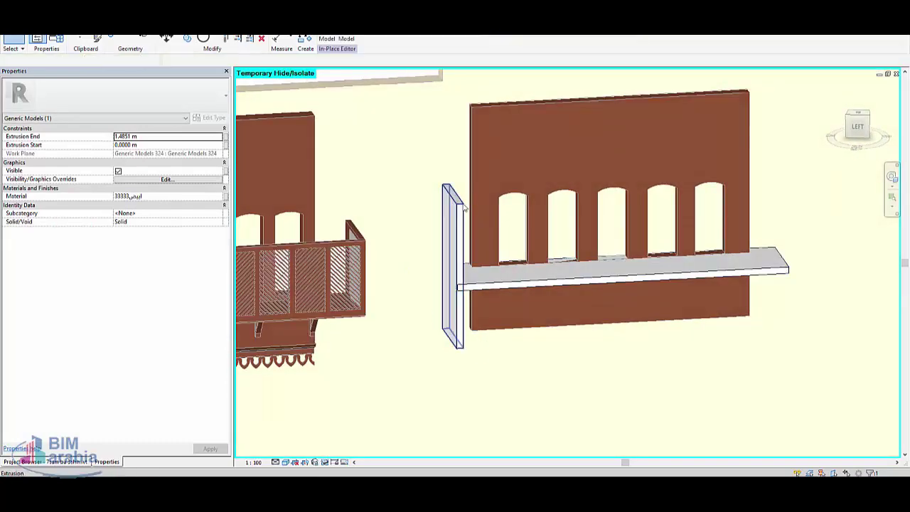
# Step: Raise the panel's bottom to the sill, then re-edit and finish its extrusion sketch
pyautogui.click(464, 206)
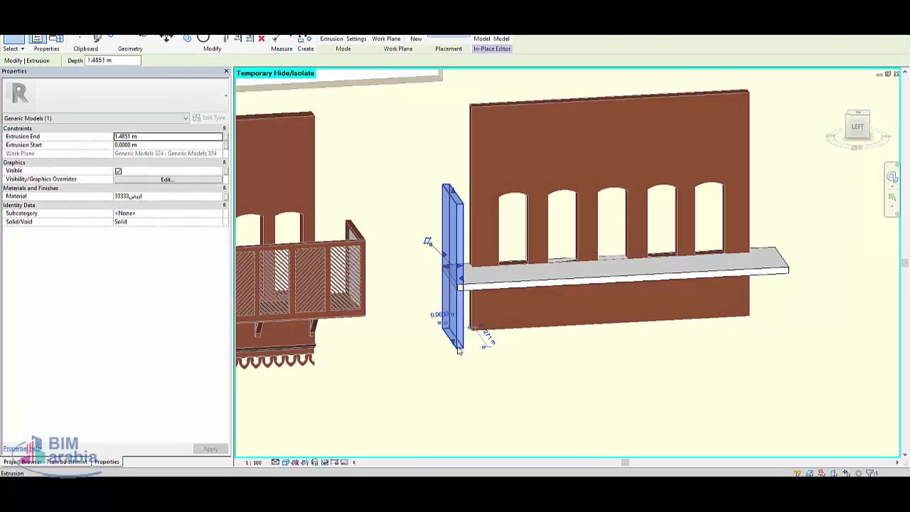
pyautogui.moveTo(453, 293); pyautogui.dragTo(466, 286)
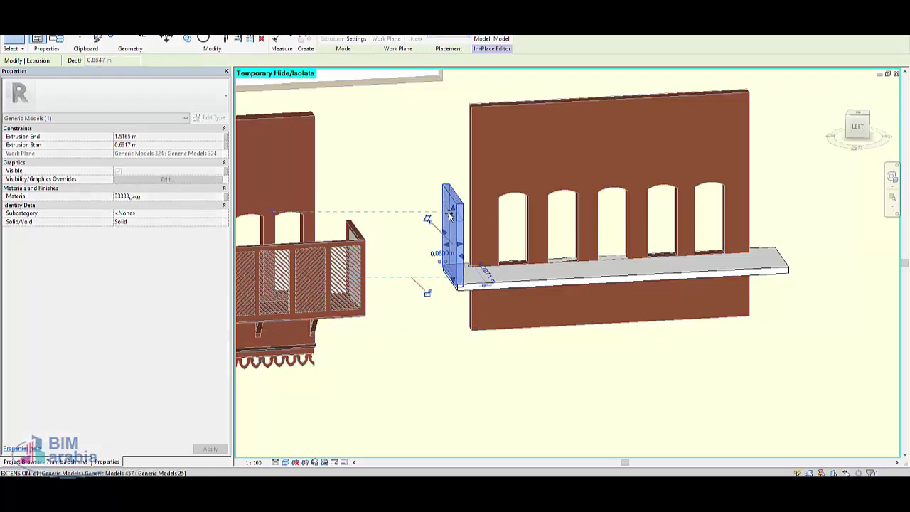
pyautogui.moveTo(505, 299)
pyautogui.keyDown('shift'); pyautogui.mouseDown(button='middle')
pyautogui.moveTo(559, 319)
pyautogui.moveTo(571, 311)
pyautogui.moveTo(543, 309)
pyautogui.mouseUp(button='middle'); pyautogui.keyUp('shift')
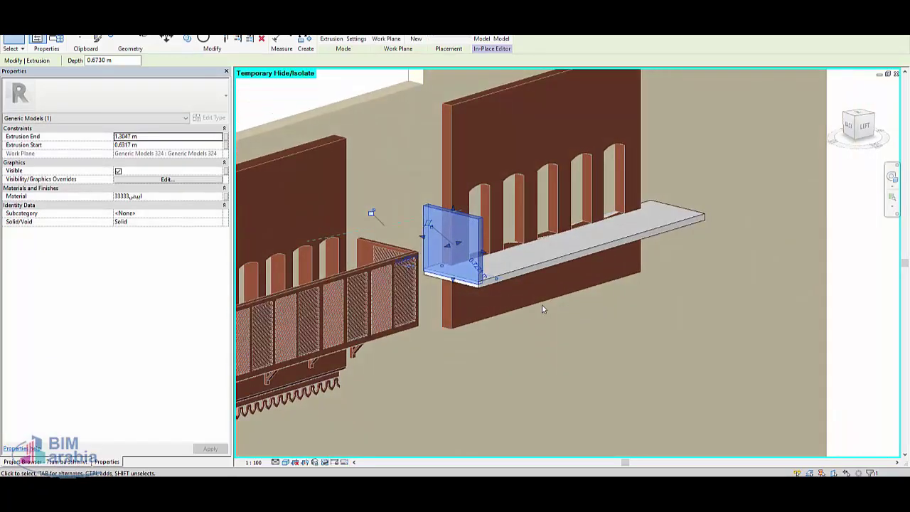
pyautogui.scroll(3, 291, 350)
pyautogui.scroll(2, 304, 329)
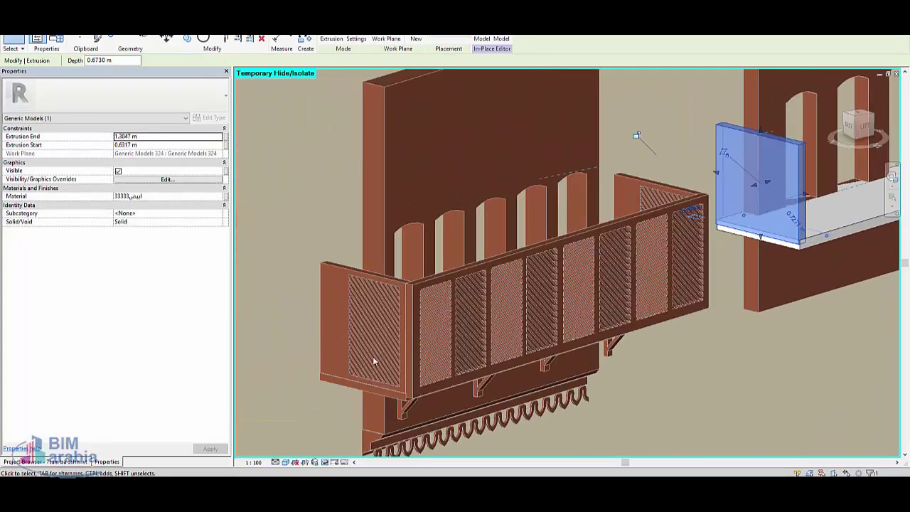
pyautogui.click(331, 37)
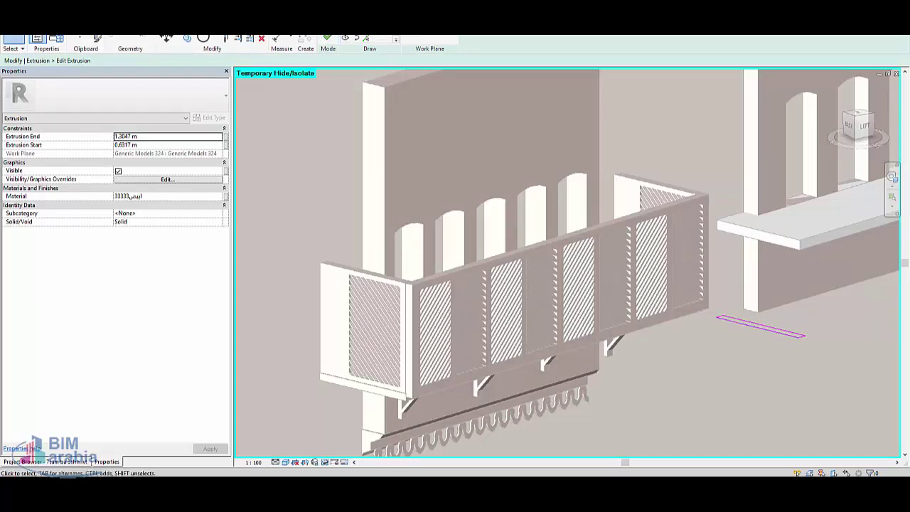
pyautogui.click(327, 37)
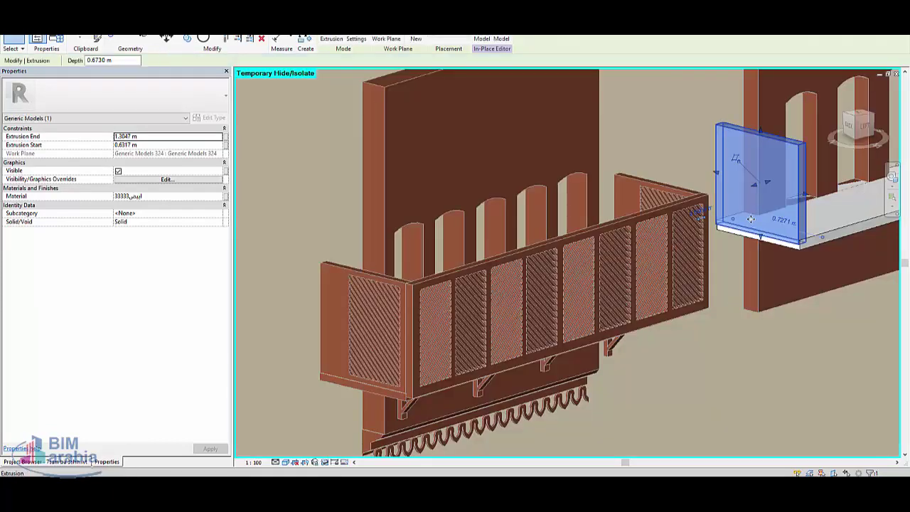
pyautogui.press('Escape')
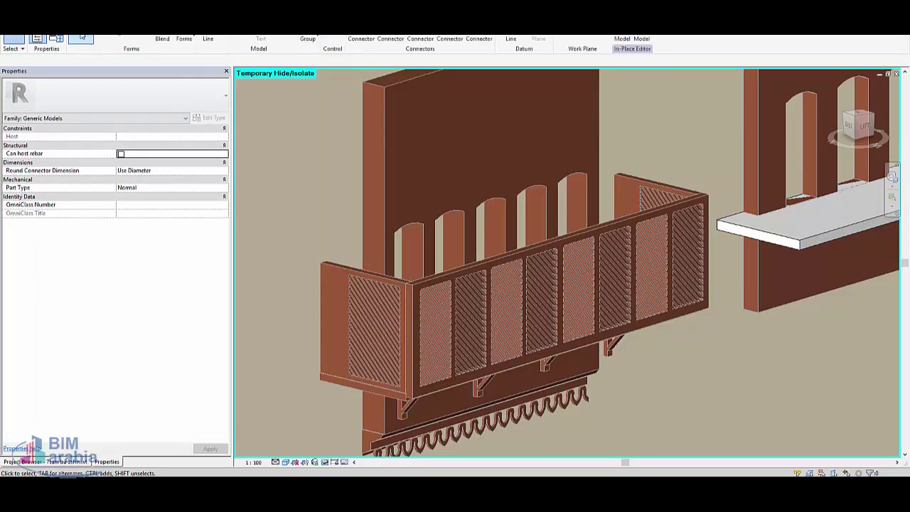
# Step: Start a new extrusion with its work plane picked from the slab face
pyautogui.click(81, 36)
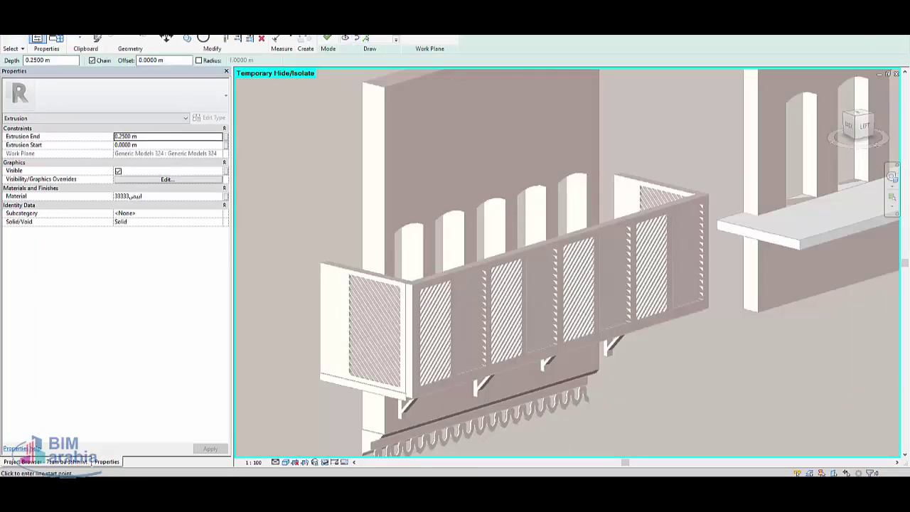
pyautogui.click(416, 37)
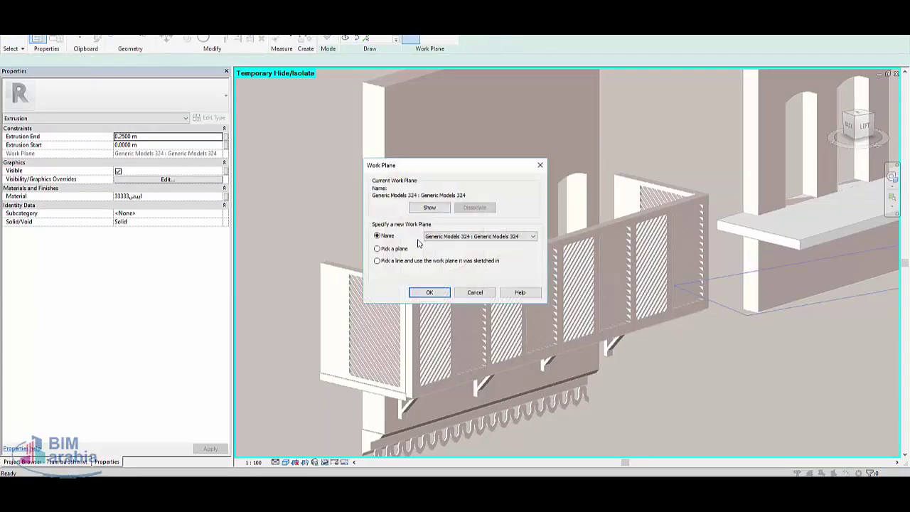
pyautogui.click(419, 296)
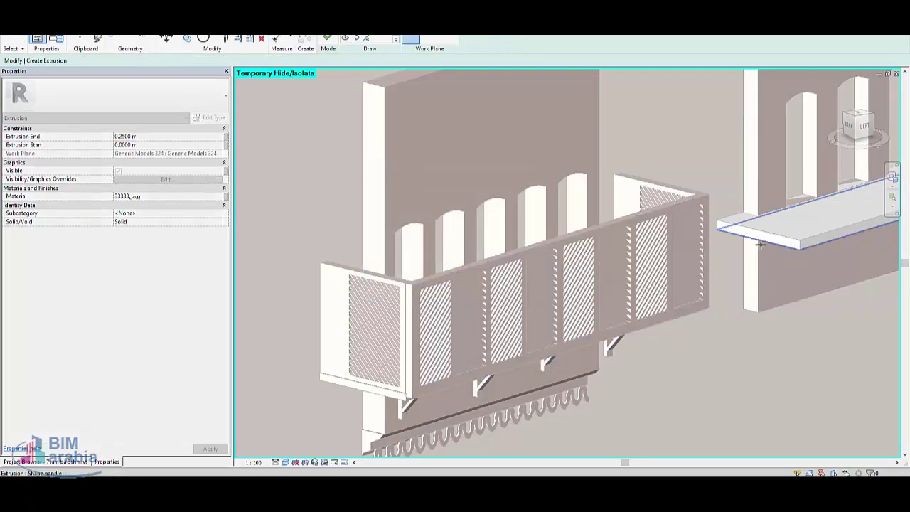
pyautogui.scroll(1, 775, 242)
pyautogui.scroll(3, 818, 249)
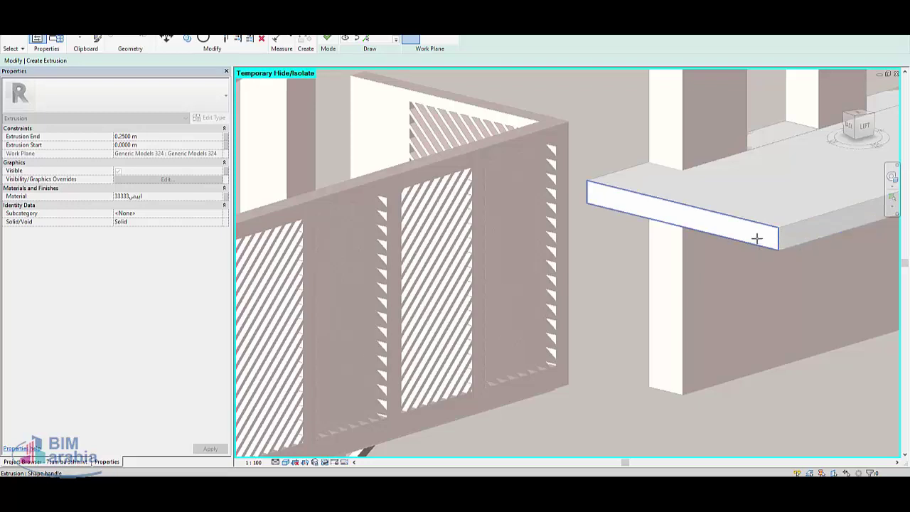
pyautogui.click(756, 237)
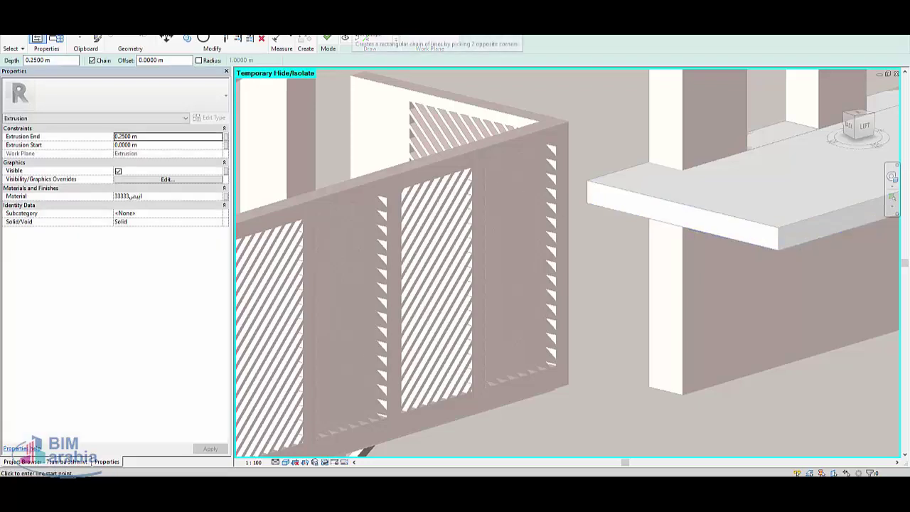
# Step: Sketch a roughly 0.68 × 0.56 m rectangle at the slab end
pyautogui.click(356, 37)
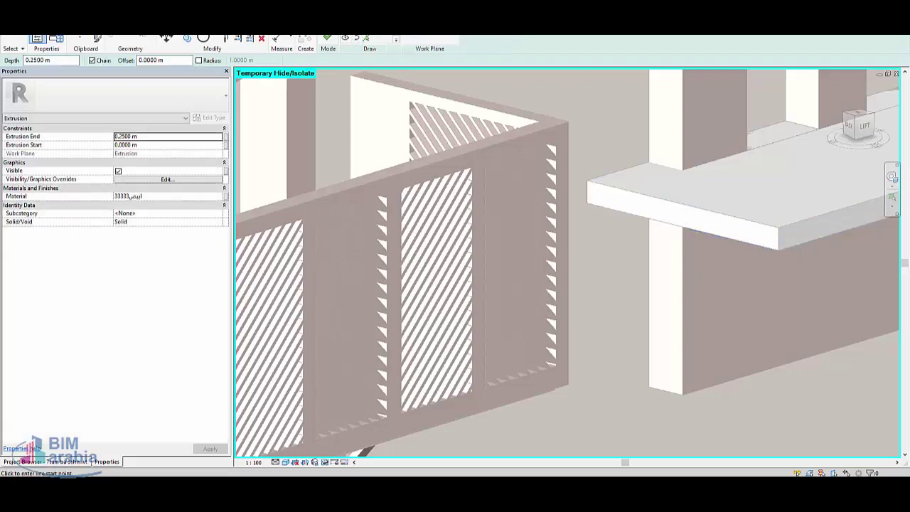
pyautogui.click(588, 179)
pyautogui.keyDown('shift'); pyautogui.moveTo(588, 179); pyautogui.dragTo(718, 199, button='middle'); pyautogui.keyUp('shift')
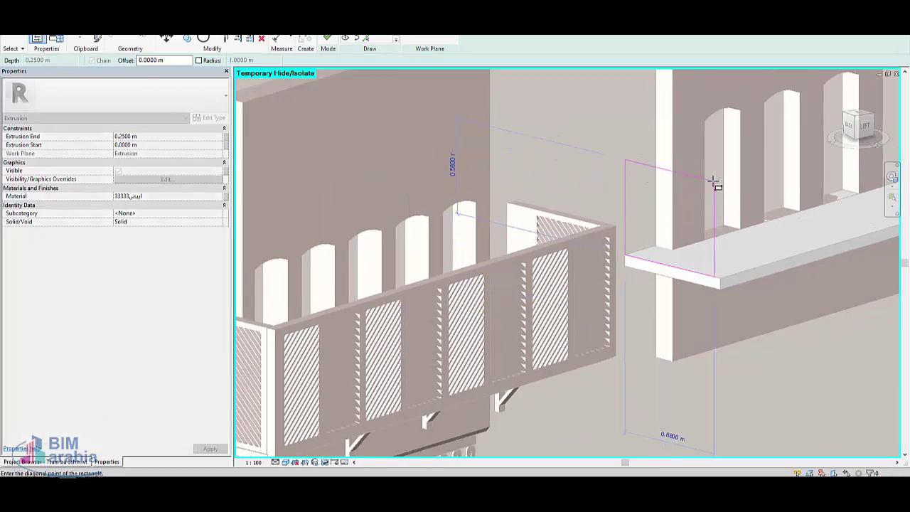
pyautogui.click(714, 183)
# Step: Finish the block, then drag its faces to End 0 m, Start -0.0503 m, and 0.7239 m width
pyautogui.click(329, 42)
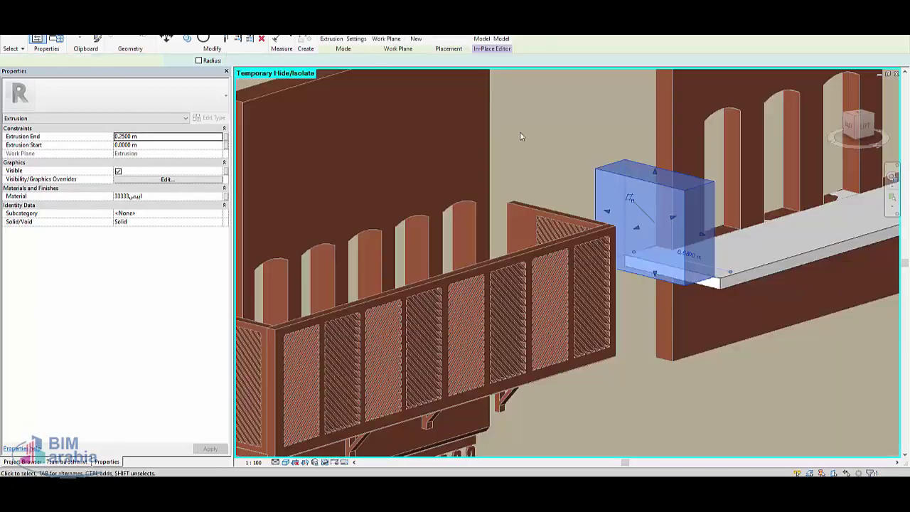
pyautogui.keyDown('shift'); pyautogui.moveTo(522, 135); pyautogui.dragTo(630, 334, button='middle'); pyautogui.keyUp('shift')
pyautogui.click(864, 126)
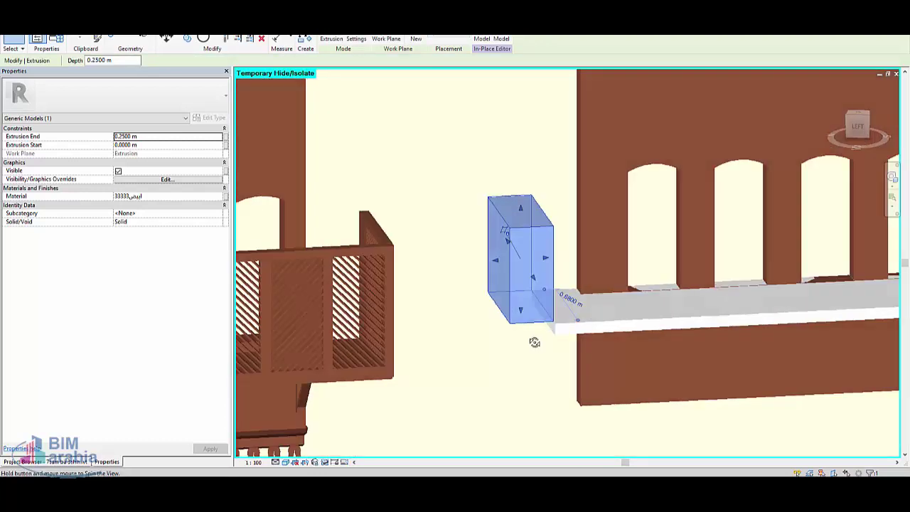
pyautogui.moveTo(545, 262); pyautogui.dragTo(562, 261)
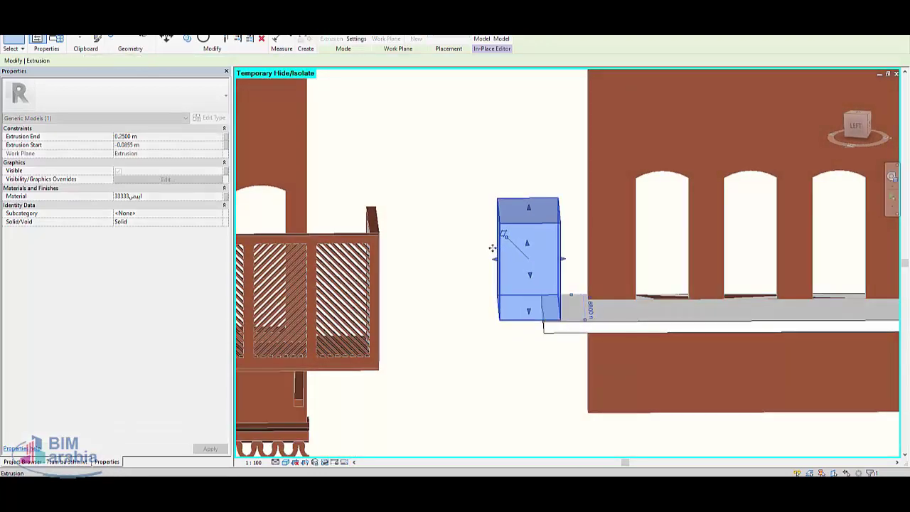
pyautogui.moveTo(493, 256); pyautogui.dragTo(544, 261)
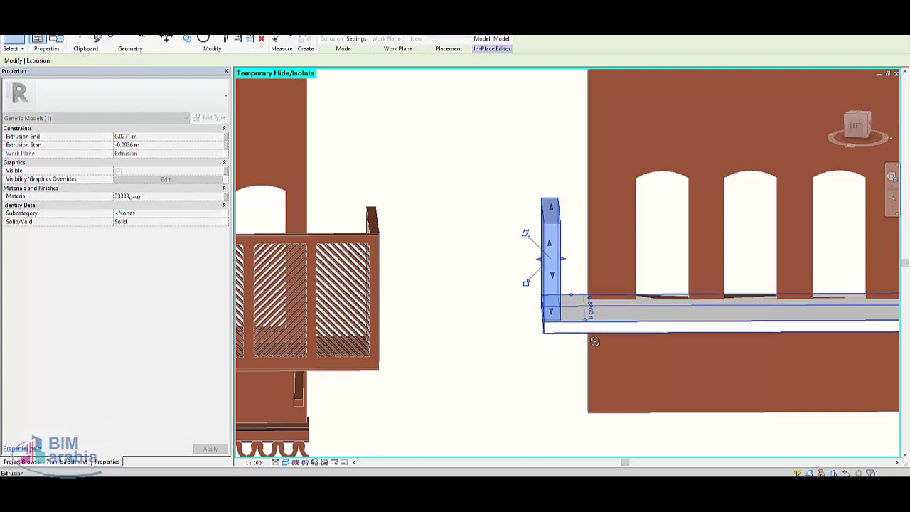
pyautogui.keyDown('shift'); pyautogui.moveTo(545, 262); pyautogui.dragTo(606, 277, button='middle'); pyautogui.keyUp('shift')
pyautogui.moveTo(607, 277); pyautogui.dragTo(599, 321)
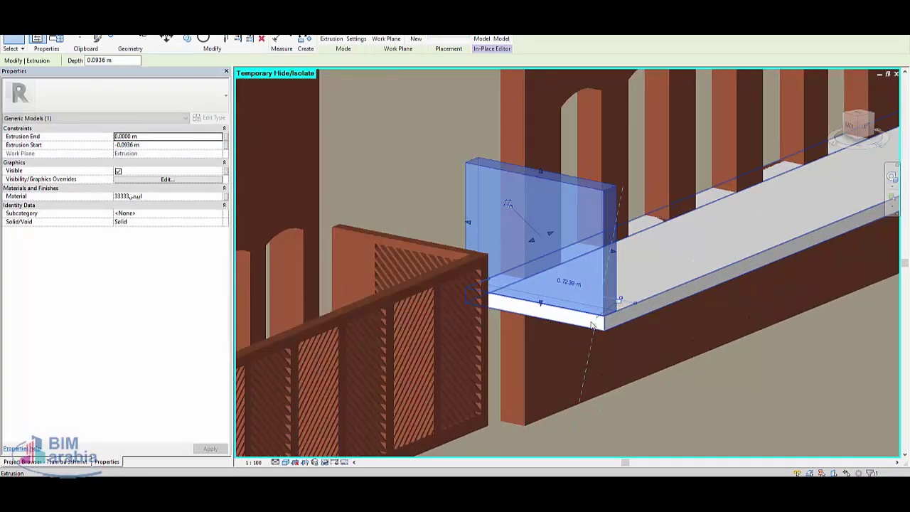
pyautogui.moveTo(600, 321)
pyautogui.keyDown('shift'); pyautogui.mouseDown(button='middle')
pyautogui.moveTo(578, 171)
pyautogui.moveTo(580, 237)
pyautogui.mouseUp(button='middle'); pyautogui.keyUp('shift')
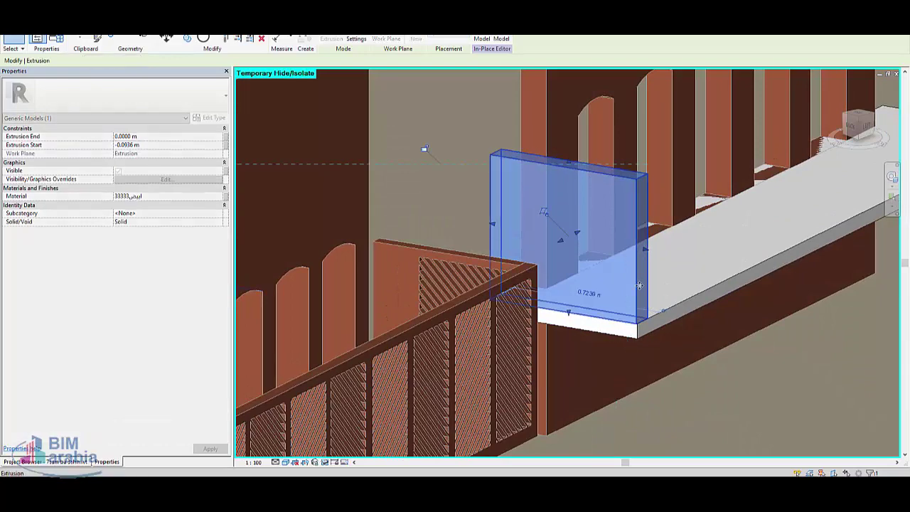
pyautogui.moveTo(580, 237); pyautogui.dragTo(571, 235)
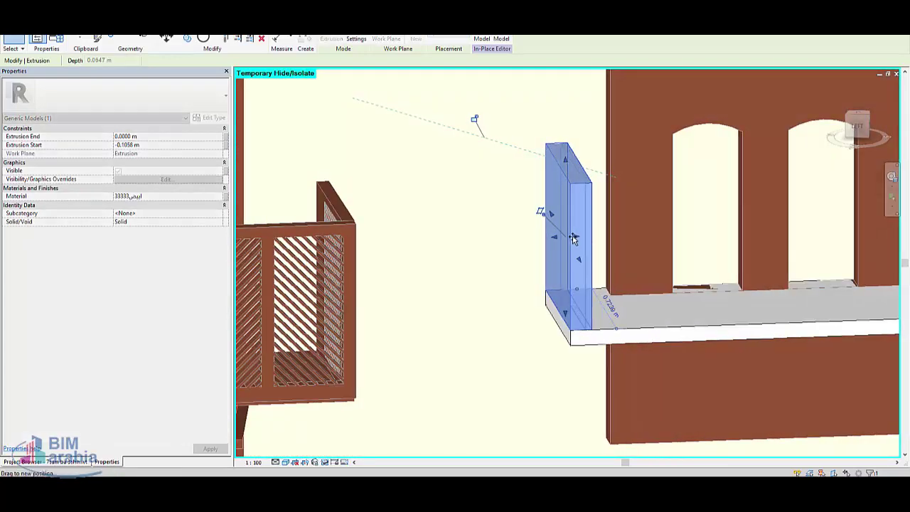
pyautogui.moveTo(571, 235)
pyautogui.keyDown('shift'); pyautogui.mouseDown(button='middle')
pyautogui.moveTo(684, 303)
pyautogui.moveTo(507, 203)
pyautogui.mouseUp(button='middle'); pyautogui.keyUp('shift')
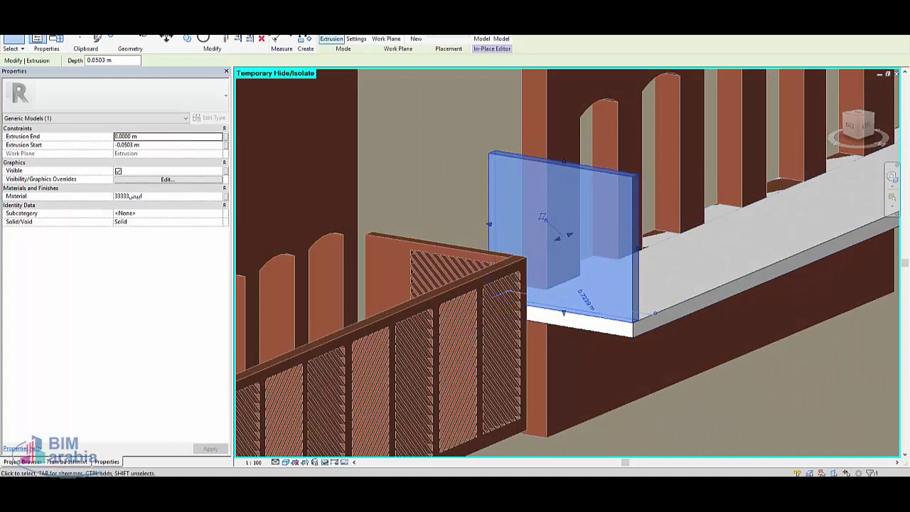
# Step: Reopen the plate's extrusion sketch and draw a small closed slanted triangle near its corner
pyautogui.click(331, 38)
pyautogui.moveTo(554, 197)
pyautogui.keyDown('shift'); pyautogui.mouseDown(button='middle')
pyautogui.moveTo(614, 270)
pyautogui.moveTo(605, 293)
pyautogui.mouseUp(button='middle'); pyautogui.keyUp('shift')
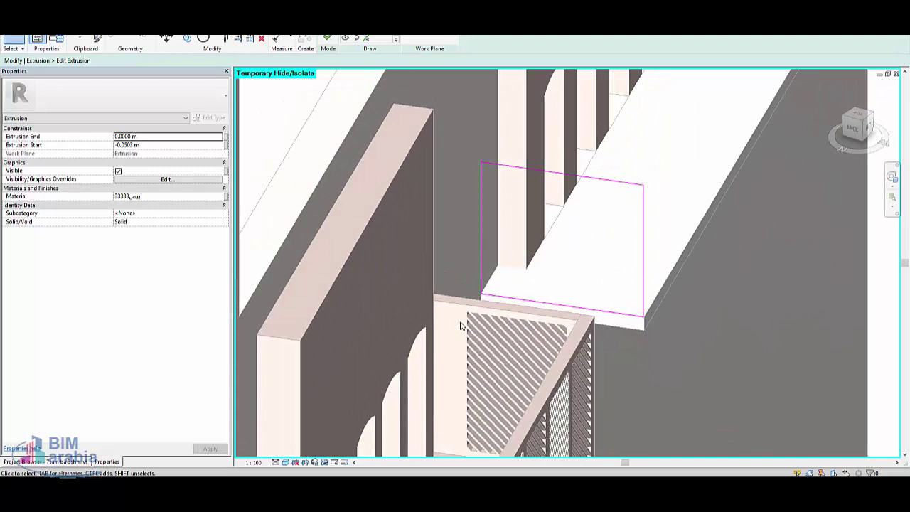
pyautogui.moveTo(472, 382); pyautogui.dragTo(476, 329, button='middle')
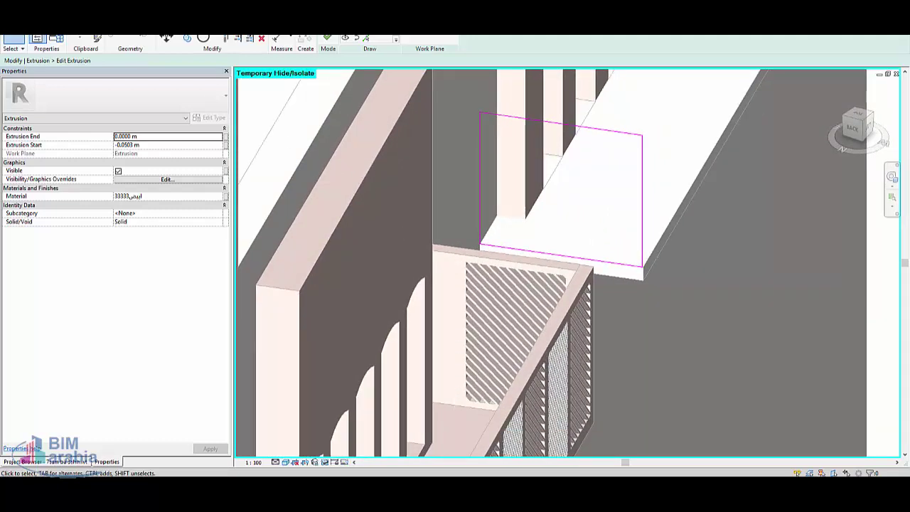
pyautogui.scroll(5, 528, 243)
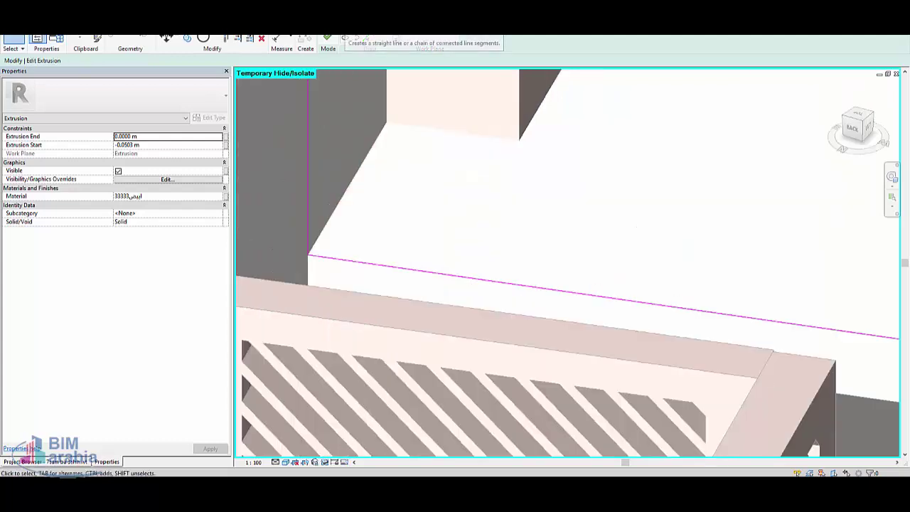
pyautogui.click(346, 38)
pyautogui.click(319, 207)
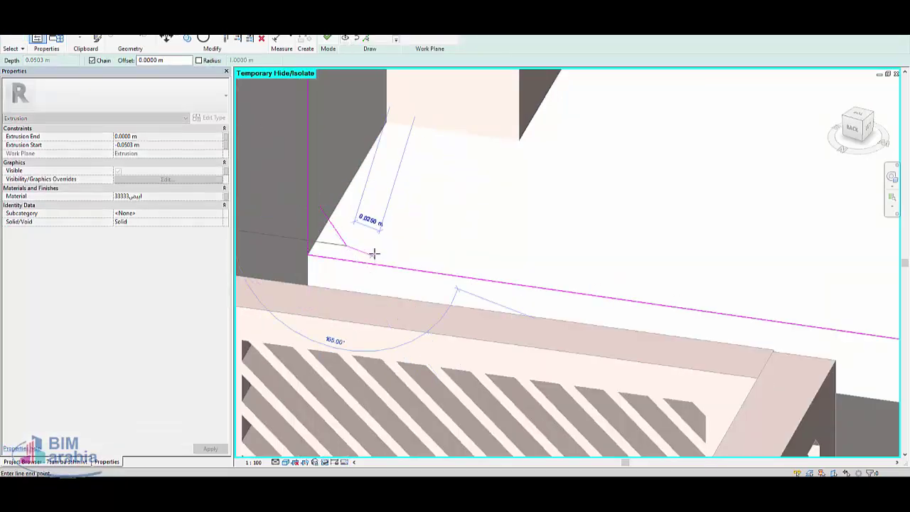
pyautogui.click(366, 246)
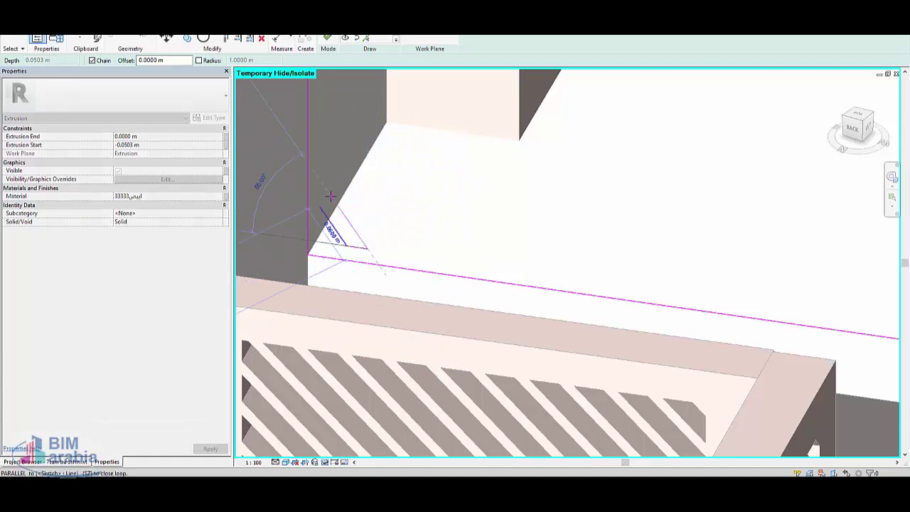
pyautogui.click(318, 184)
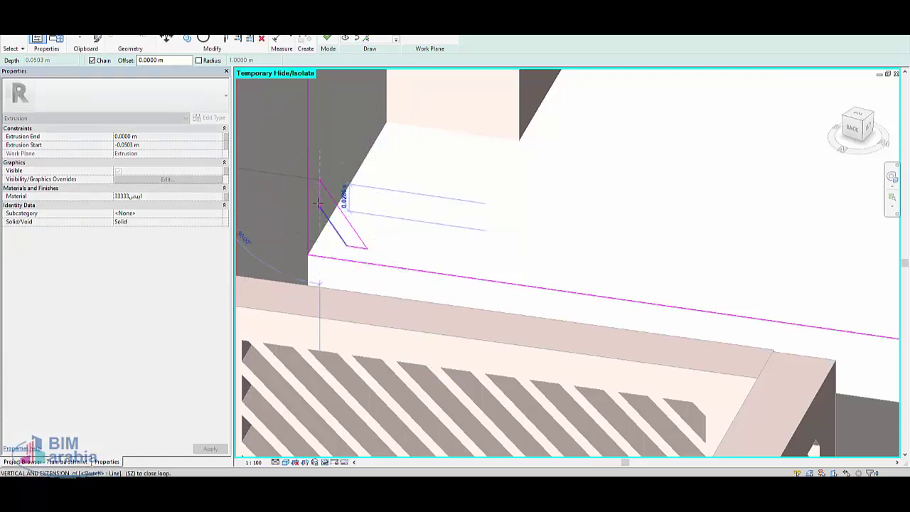
pyautogui.press('Escape')
pyautogui.scroll(2, 320, 216)
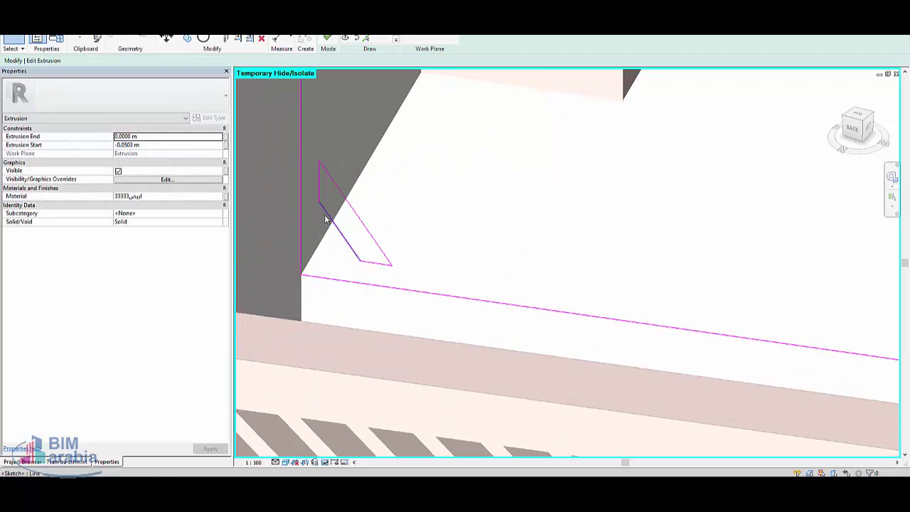
# Step: Copy the triangle's sketch lines beside the original and align the copy's edge to it
pyautogui.scroll(-2, 416, 227)
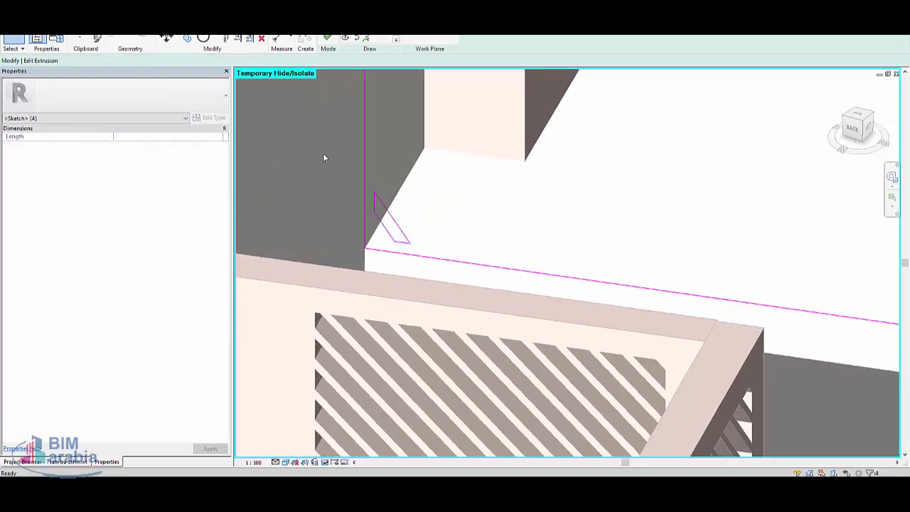
pyautogui.moveTo(326, 155); pyautogui.dragTo(420, 246)
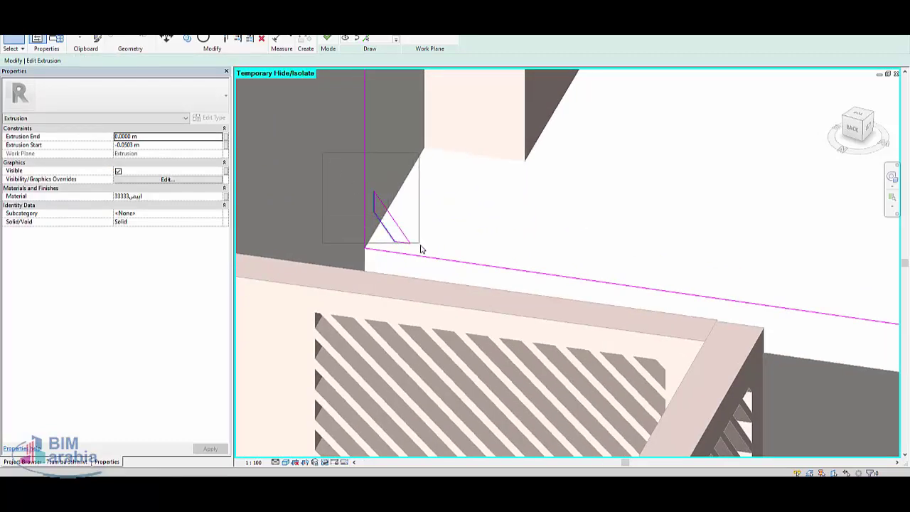
pyautogui.press('c')
pyautogui.press('o')
pyautogui.click(429, 235)
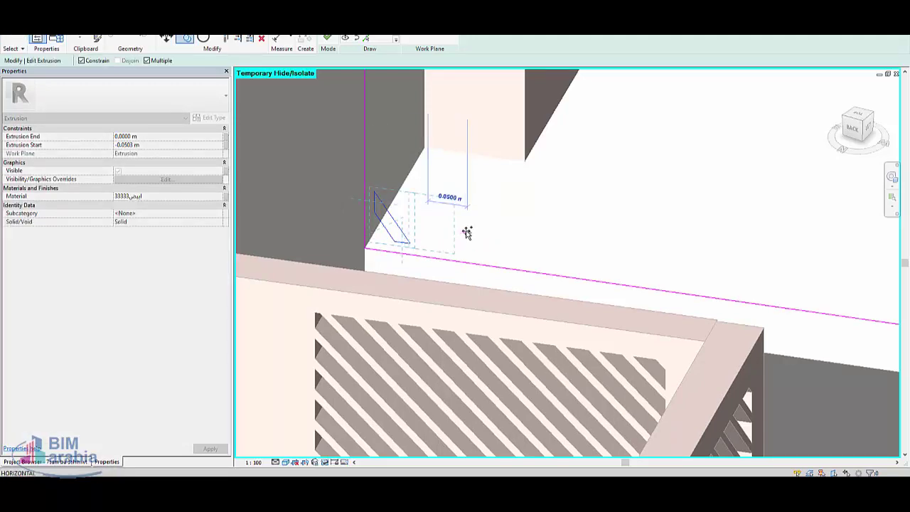
pyautogui.click(466, 233)
pyautogui.scroll(2, 395, 193)
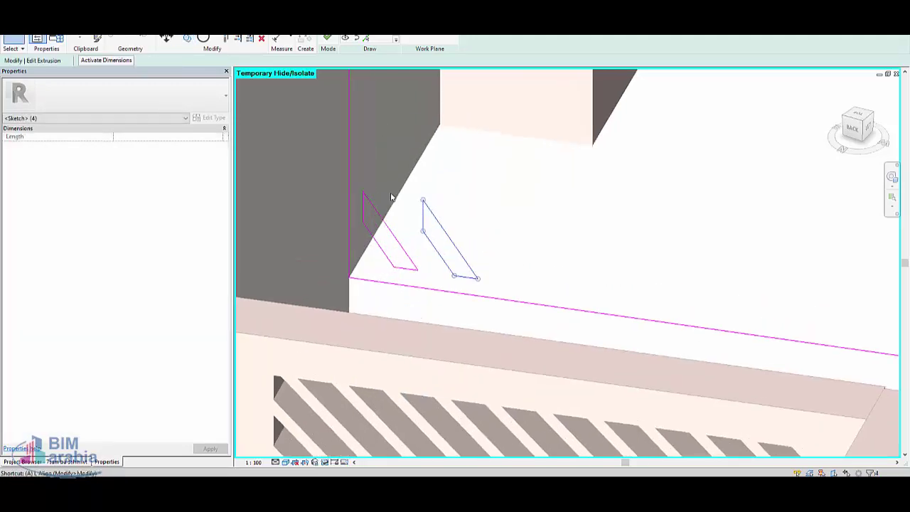
pyautogui.press('l')
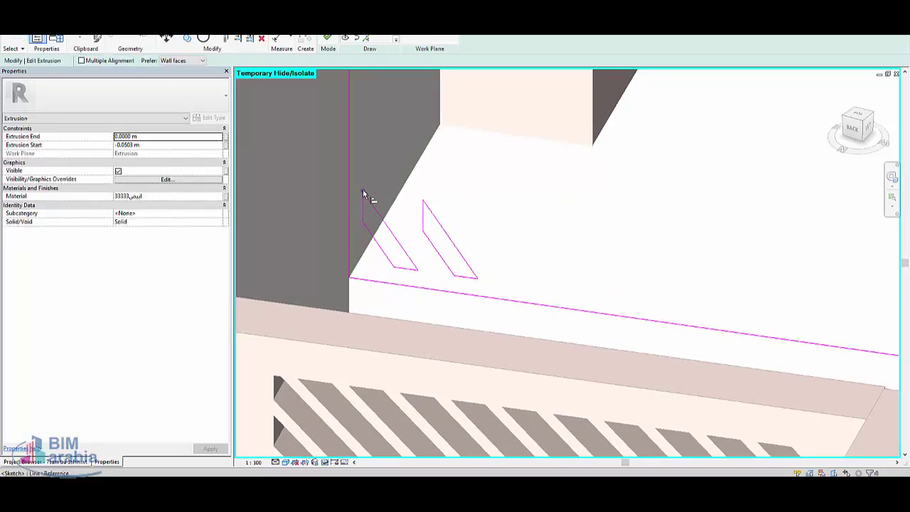
pyautogui.click(363, 192)
pyautogui.click(422, 215)
pyautogui.moveTo(416, 224)
pyautogui.keyDown('shift'); pyautogui.mouseDown(button='middle')
pyautogui.moveTo(365, 299)
pyautogui.moveTo(342, 171)
pyautogui.mouseUp(button='middle'); pyautogui.keyUp('shift')
pyautogui.press('Escape')
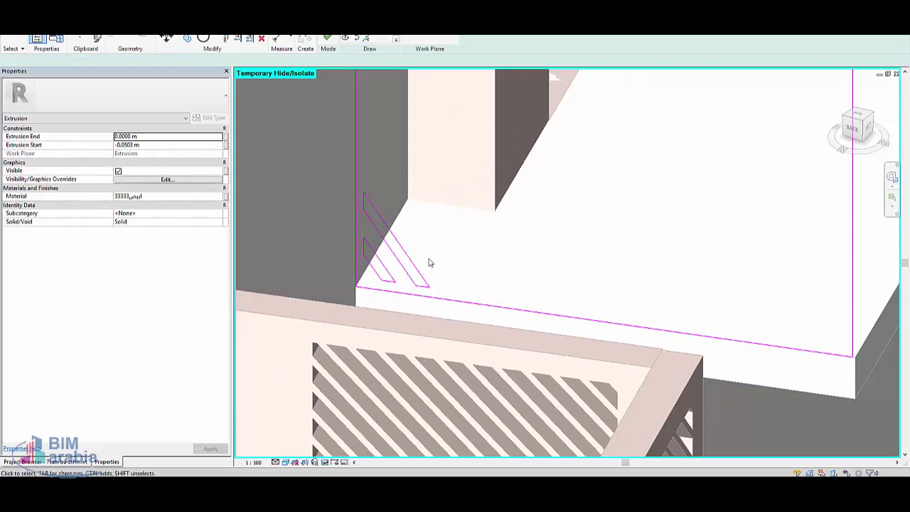
# Step: Copy the hatch lines to the right and align them to the left sketch line with Multiple Alignment
pyautogui.moveTo(355, 173)
pyautogui.mouseDown()
pyautogui.moveTo(458, 302)
pyautogui.moveTo(477, 248)
pyautogui.mouseUp()
pyautogui.press('c')
pyautogui.press('o')
pyautogui.click(494, 249)
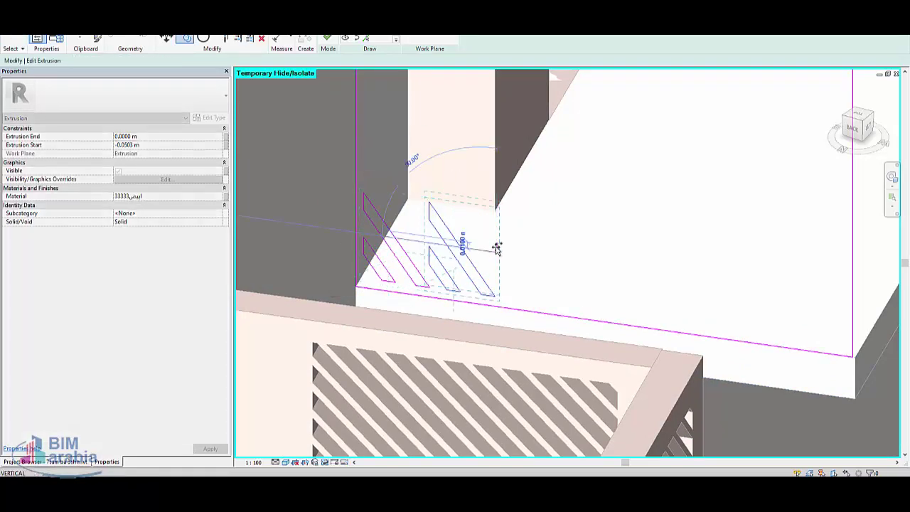
pyautogui.click(441, 244)
pyautogui.press('Escape')
pyautogui.press('a')
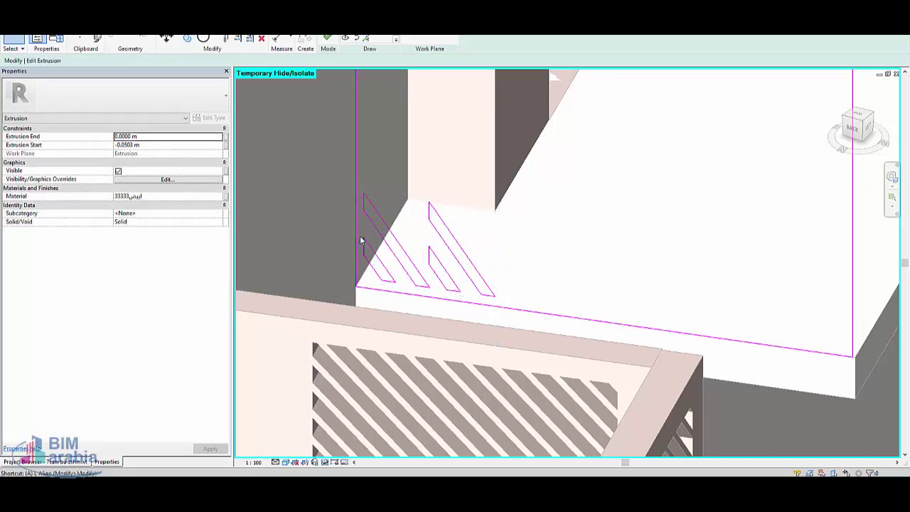
pyautogui.click(363, 237)
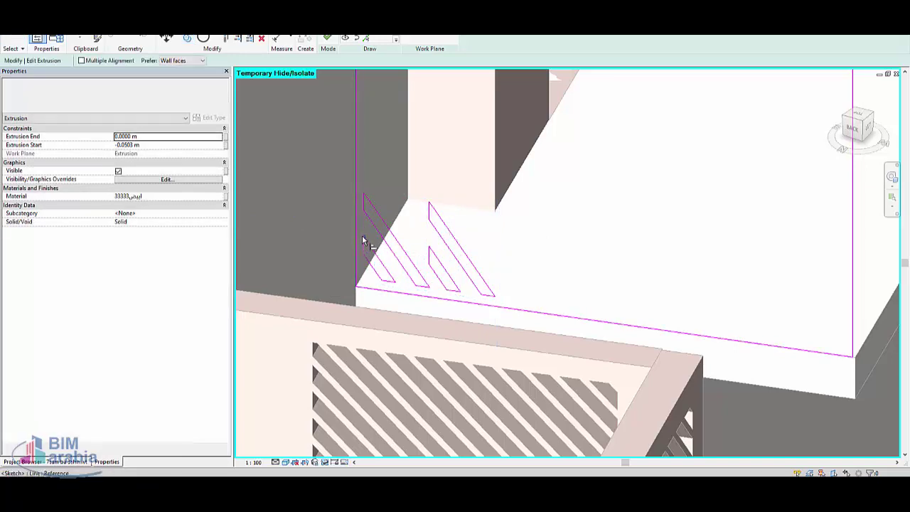
pyautogui.click(113, 60)
pyautogui.click(429, 253)
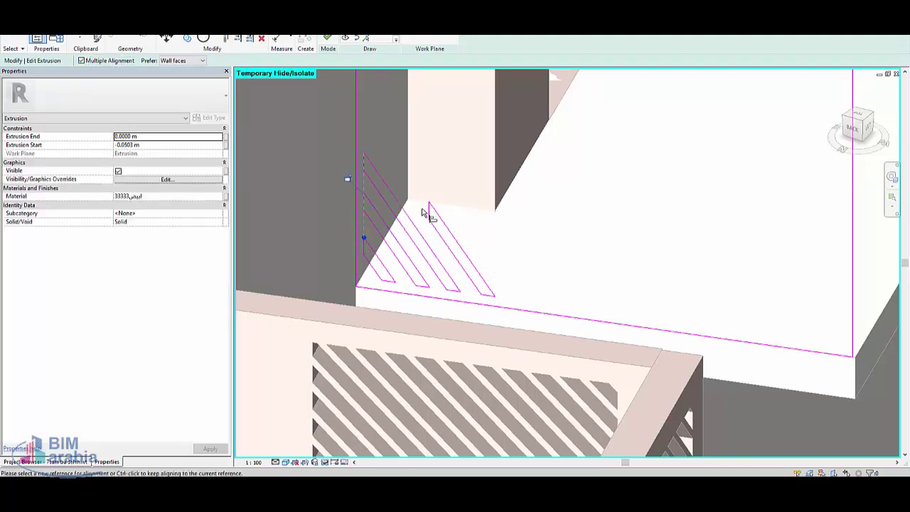
pyautogui.click(429, 210)
pyautogui.scroll(-3, 327, 249)
# Step: Box-select the hatch lines and place two more copies further to the right
pyautogui.press('Escape')
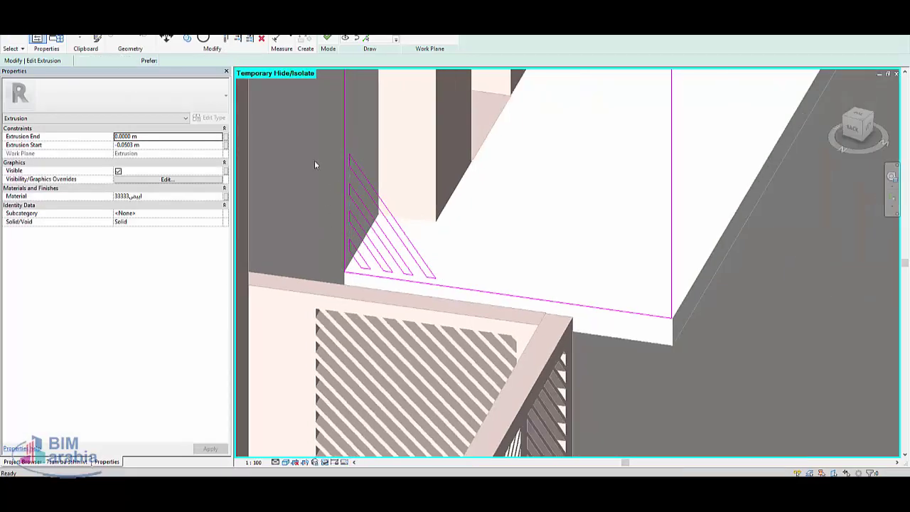
pyautogui.moveTo(398, 203); pyautogui.dragTo(462, 292)
pyautogui.moveTo(464, 291); pyautogui.dragTo(452, 294)
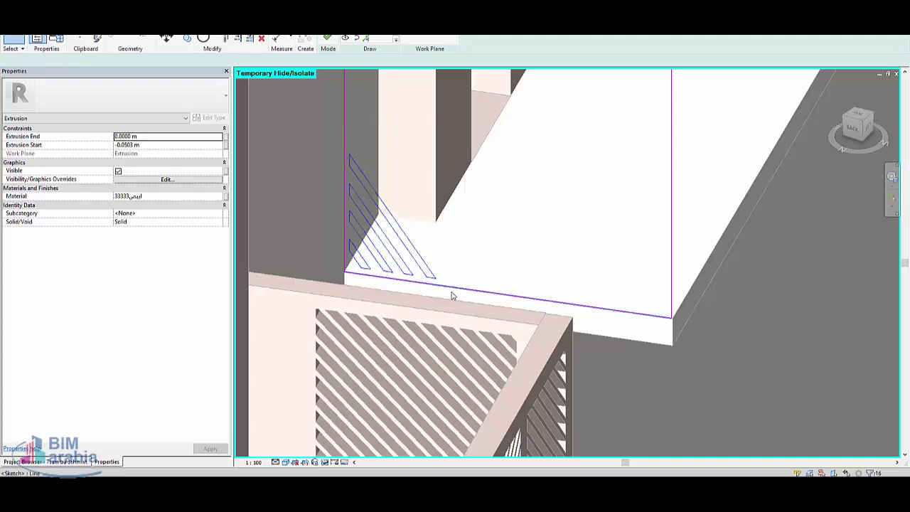
pyautogui.press('m')
pyautogui.press('v')
pyautogui.scroll(2, 356, 266)
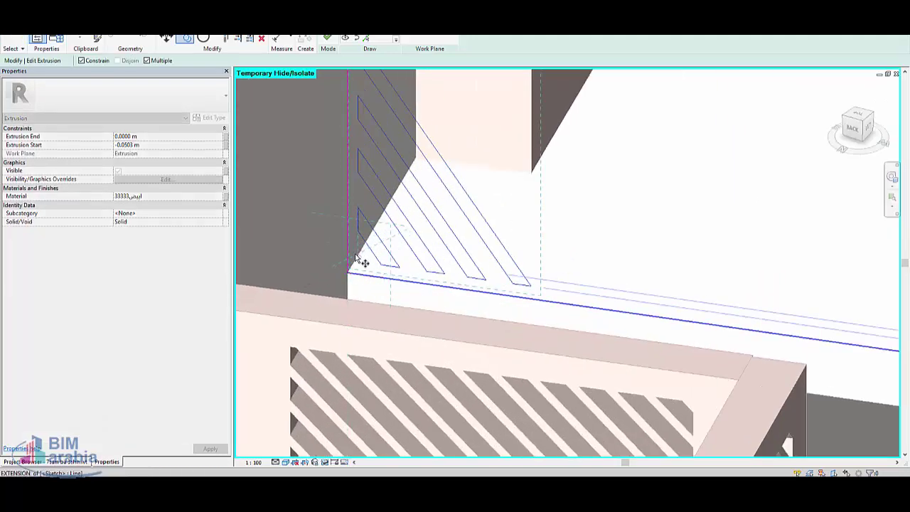
pyautogui.click(350, 267)
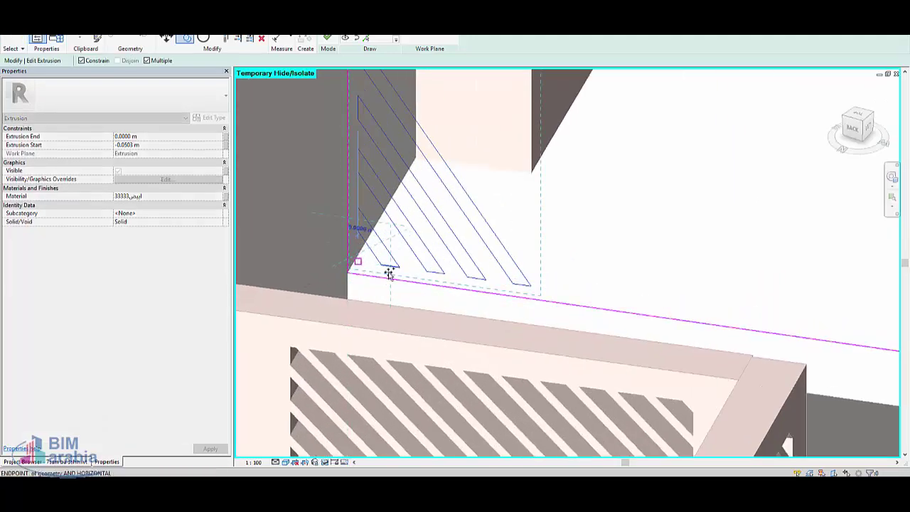
pyautogui.click(546, 291)
pyautogui.scroll(-2, 515, 295)
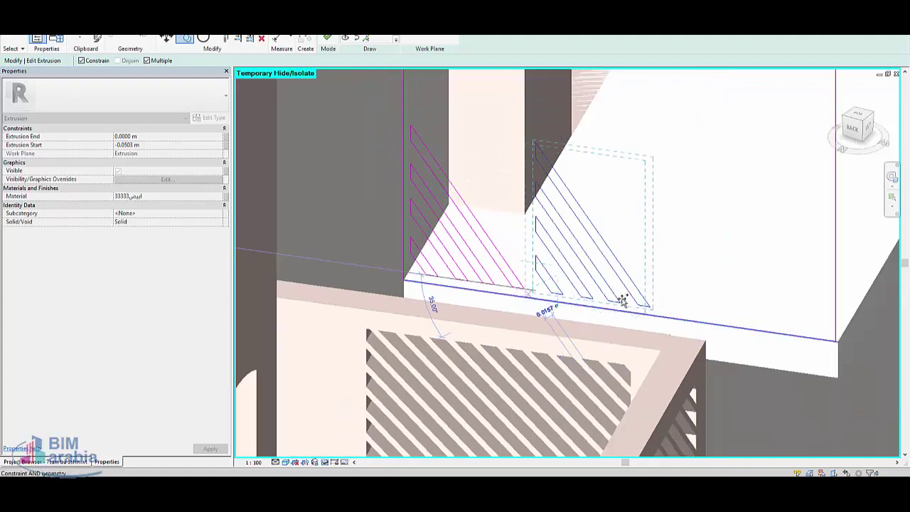
pyautogui.click(667, 306)
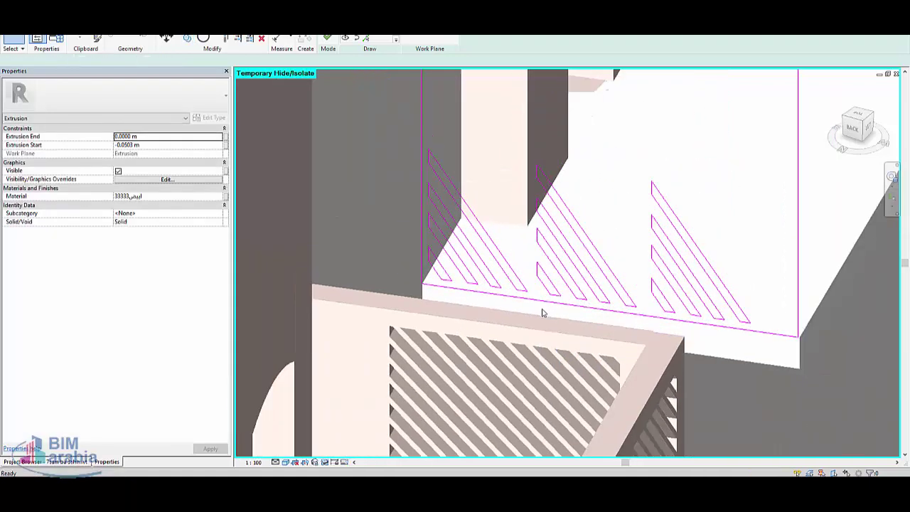
pyautogui.scroll(-2, 541, 303)
pyautogui.scroll(1, 528, 304)
# Step: Align the slat line ends to the left edge reference line
pyautogui.press('l')
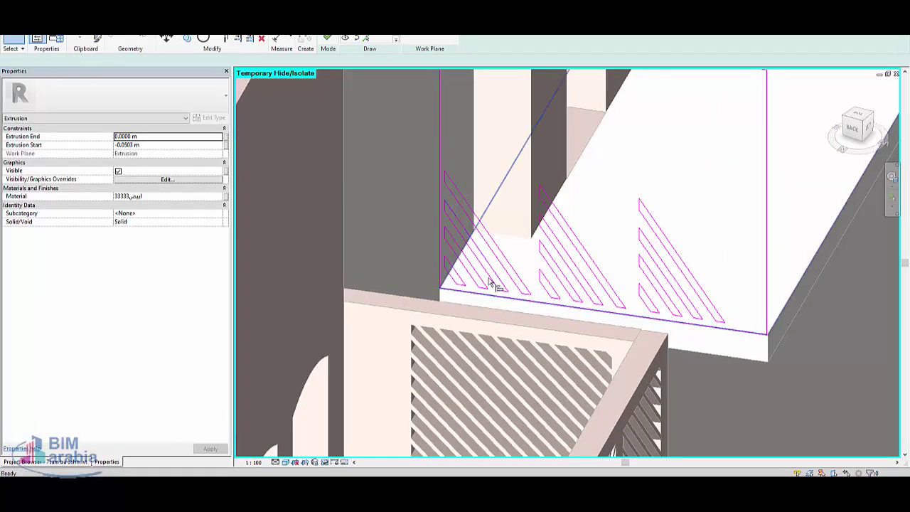
pyautogui.click(446, 261)
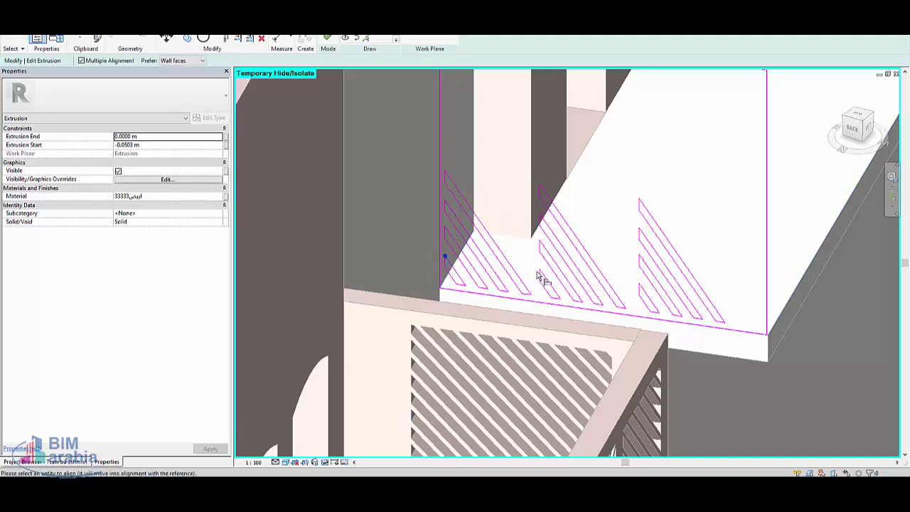
pyautogui.scroll(2, 545, 285)
pyautogui.scroll(1, 564, 297)
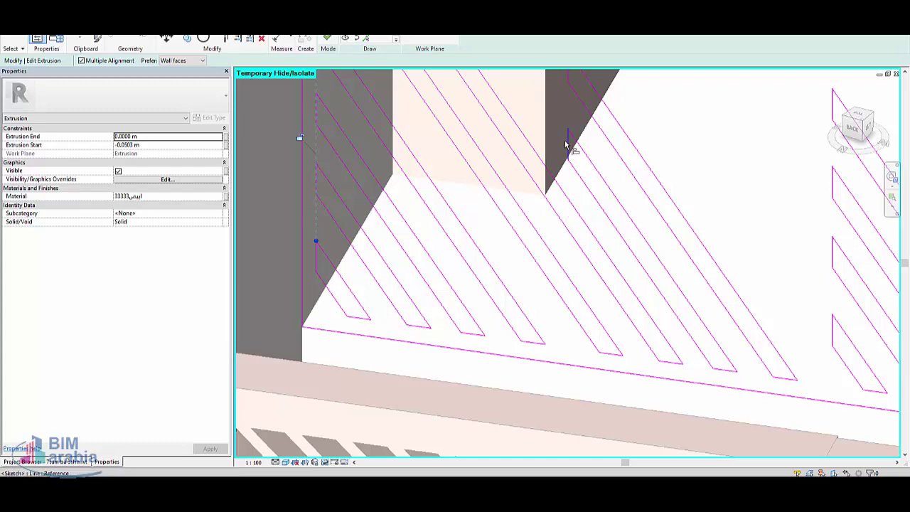
pyautogui.moveTo(571, 147)
pyautogui.mouseDown(button='middle')
pyautogui.moveTo(563, 311)
pyautogui.moveTo(524, 270)
pyautogui.mouseUp(button='middle')
pyautogui.scroll(-2, 508, 240)
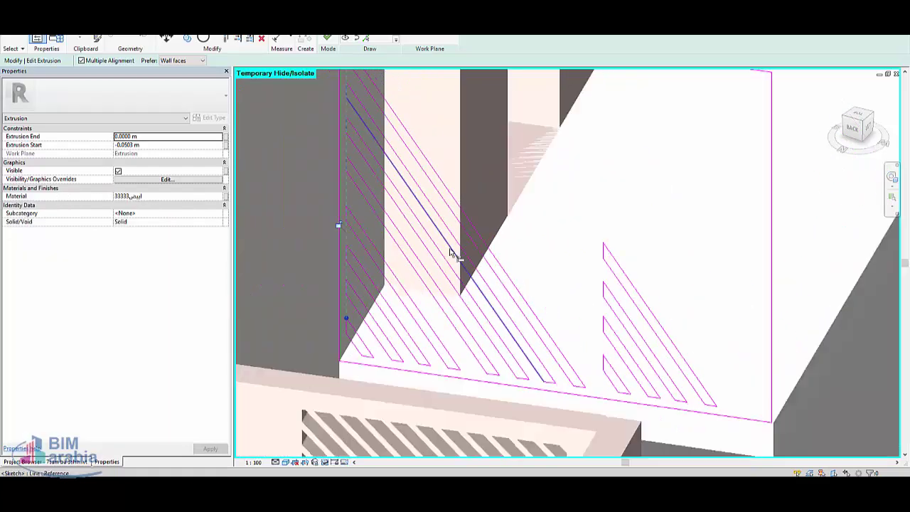
pyautogui.scroll(-1, 450, 253)
pyautogui.scroll(2, 576, 340)
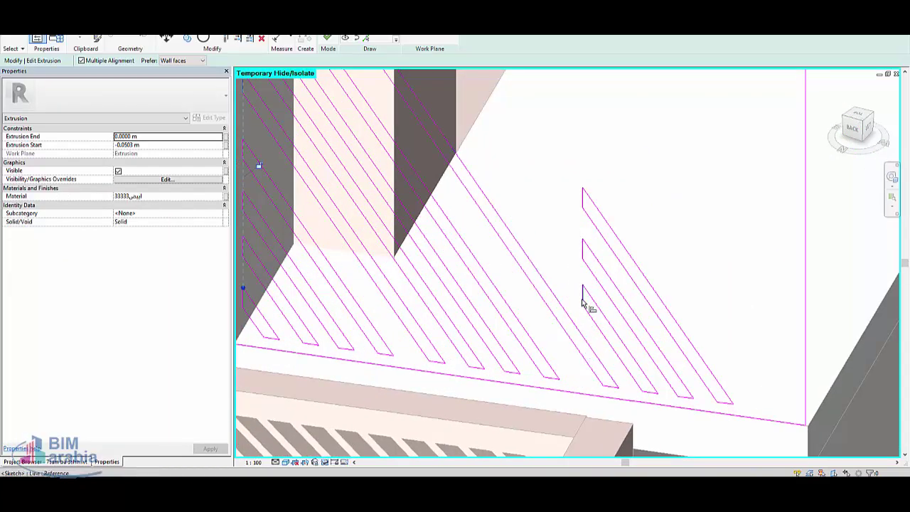
pyautogui.moveTo(581, 249); pyautogui.dragTo(587, 205)
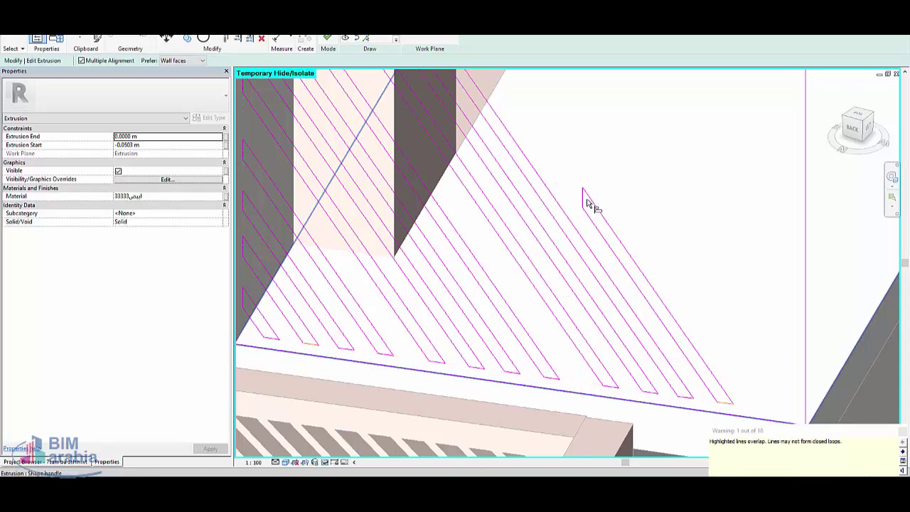
pyautogui.moveTo(320, 249); pyautogui.dragTo(543, 319, button='middle')
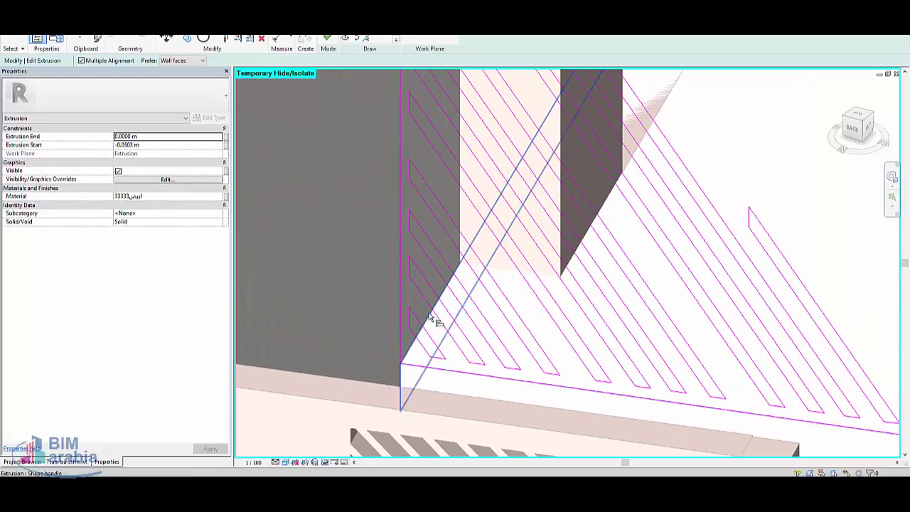
# Step: Trim the sketch lines to the vertical edge line, then check the short upright line
pyautogui.press('Escape')
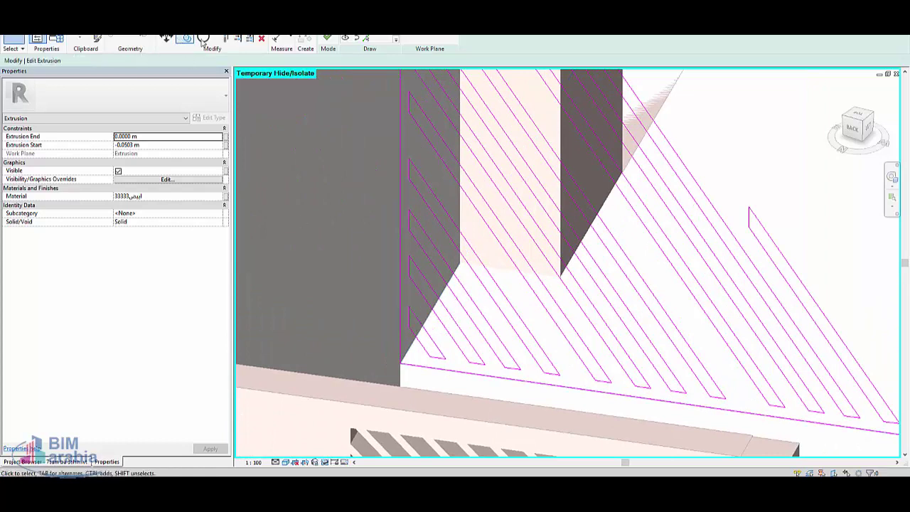
pyautogui.click(238, 39)
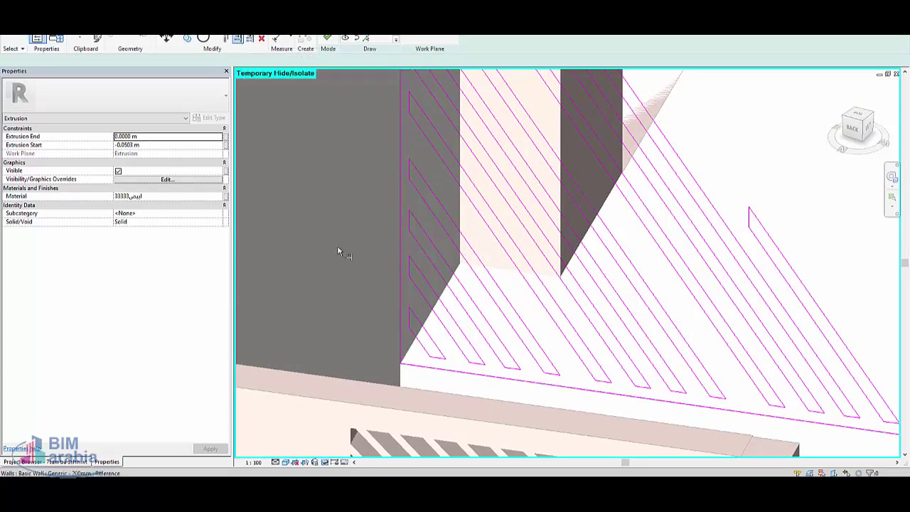
pyautogui.click(409, 308)
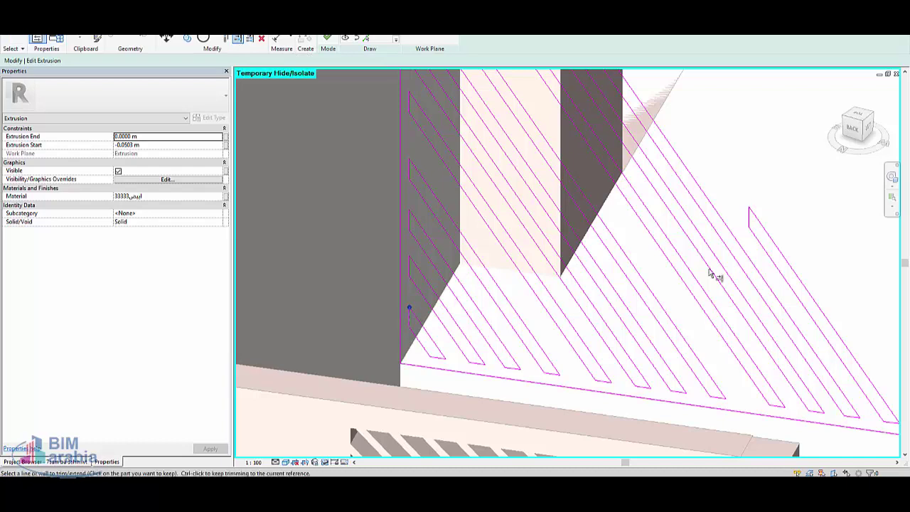
pyautogui.scroll(2, 749, 217)
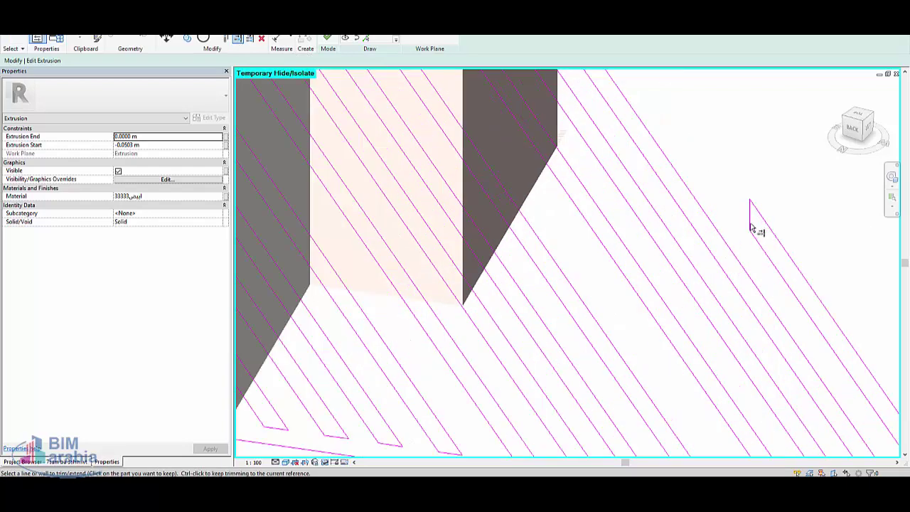
pyautogui.scroll(1, 749, 219)
pyautogui.press('Escape')
pyautogui.click(751, 215)
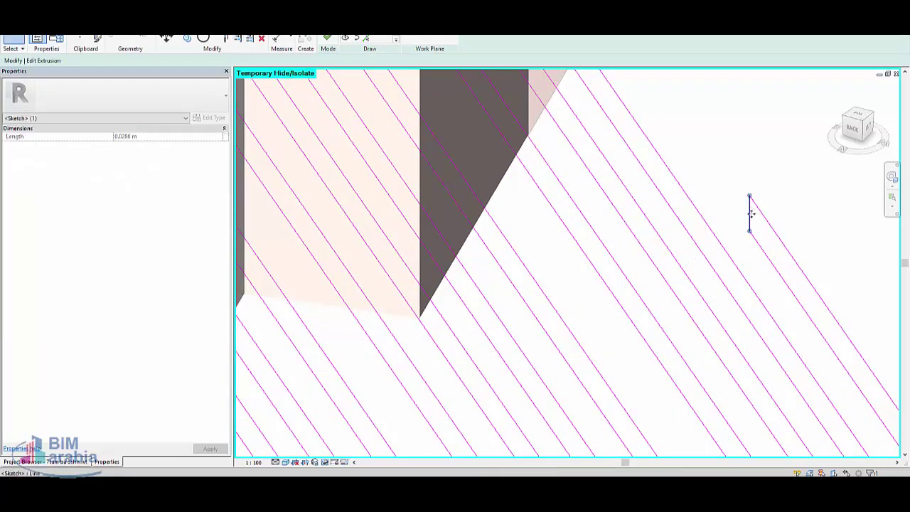
pyautogui.scroll(-3, 726, 230)
pyautogui.scroll(3, 676, 185)
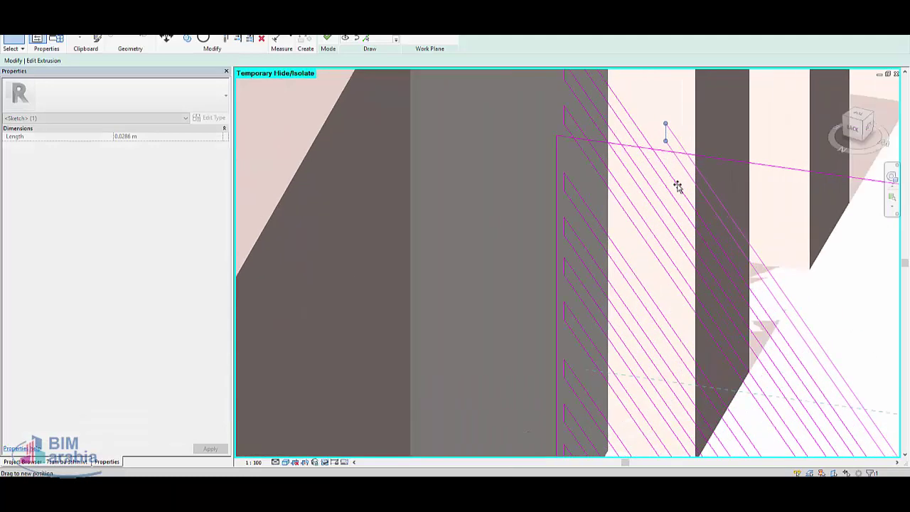
pyautogui.press('Escape')
# Step: Drag the short cap line down toward the slat ends below the top edge
pyautogui.moveTo(561, 187)
pyautogui.mouseDown(button='middle')
pyautogui.moveTo(537, 295)
pyautogui.moveTo(614, 229)
pyautogui.moveTo(596, 267)
pyautogui.moveTo(516, 248)
pyautogui.mouseUp(button='middle')
pyautogui.scroll(2, 433, 230)
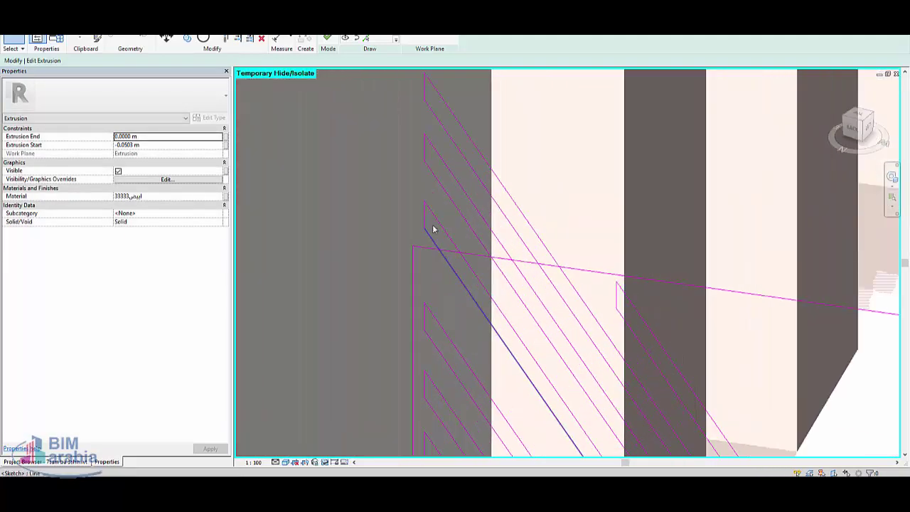
pyautogui.scroll(3, 424, 205)
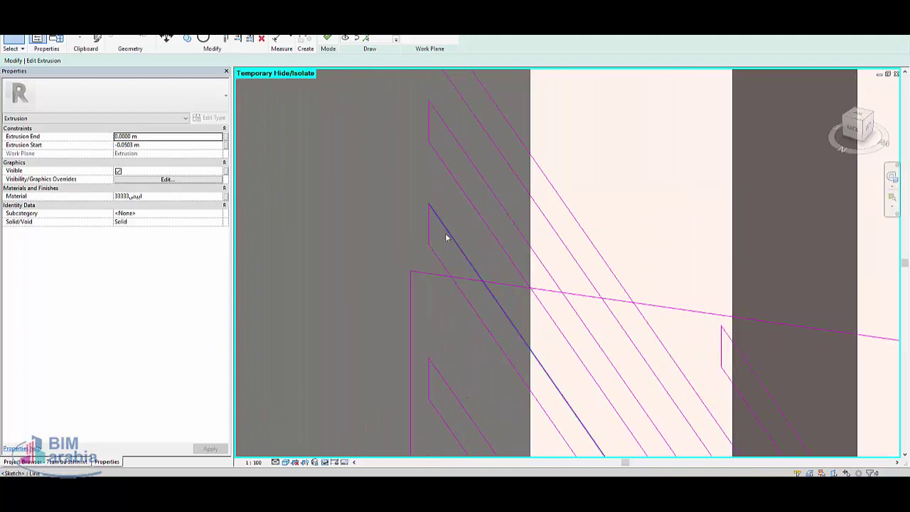
pyautogui.click(428, 217)
pyautogui.moveTo(428, 217)
pyautogui.mouseDown()
pyautogui.moveTo(477, 301)
pyautogui.moveTo(498, 317)
pyautogui.mouseUp()
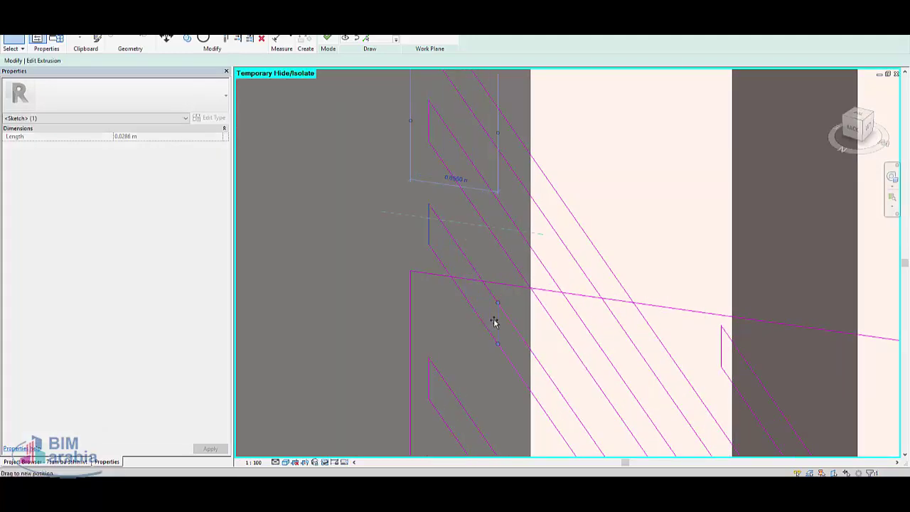
pyautogui.moveTo(496, 220); pyautogui.dragTo(512, 252, button='middle')
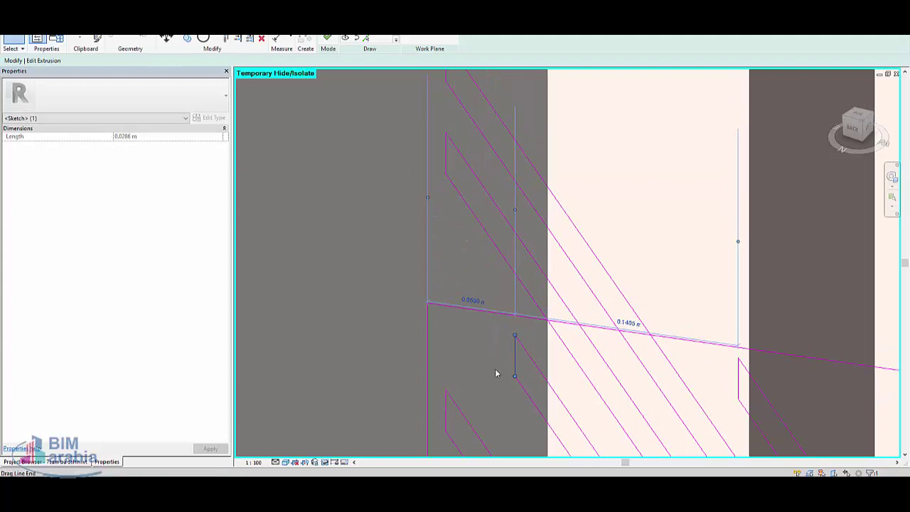
pyautogui.moveTo(515, 346); pyautogui.dragTo(444, 145)
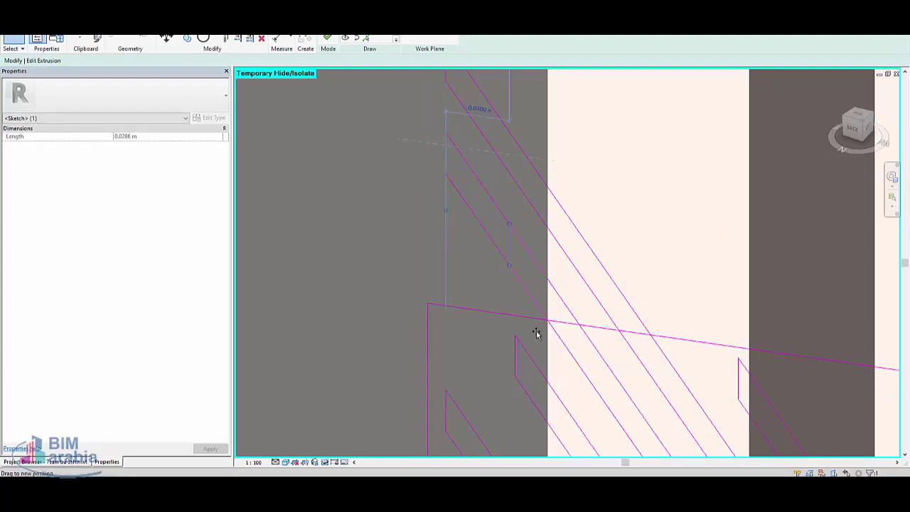
pyautogui.moveTo(536, 334)
pyautogui.mouseDown()
pyautogui.moveTo(587, 384)
pyautogui.moveTo(435, 176)
pyautogui.mouseUp()
# Step: Fine-tune the short line's position, then delete the unwanted short sketch line
pyautogui.scroll(1, 525, 189)
pyautogui.scroll(-2, 319, 139)
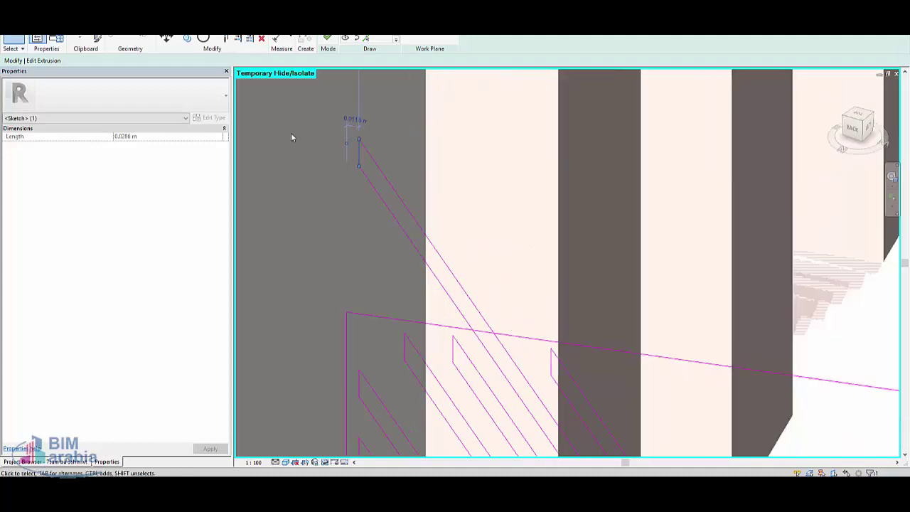
pyautogui.scroll(1, 292, 138)
pyautogui.moveTo(505, 390); pyautogui.dragTo(529, 402)
pyautogui.moveTo(465, 351); pyautogui.dragTo(417, 249, button='middle')
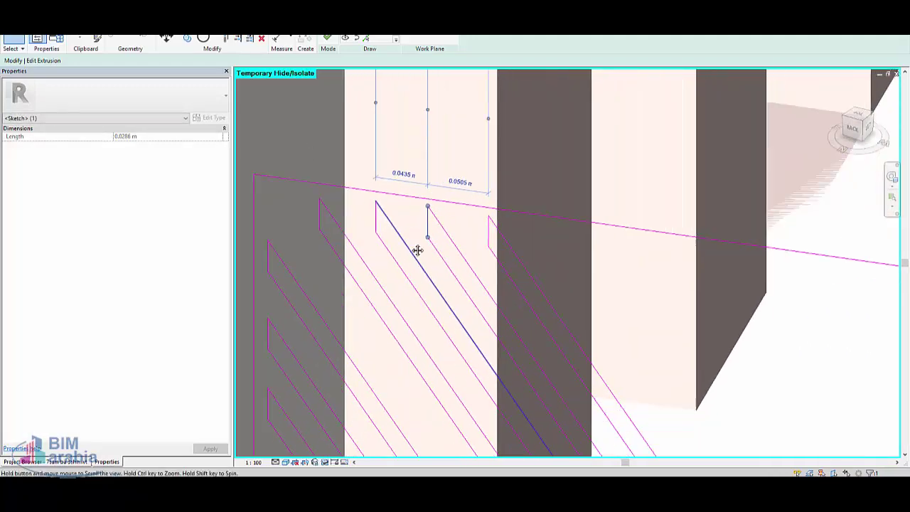
pyautogui.press('Delete')
# Step: Copy a diagonal slat line with the CO command beside the original
pyautogui.click(544, 214)
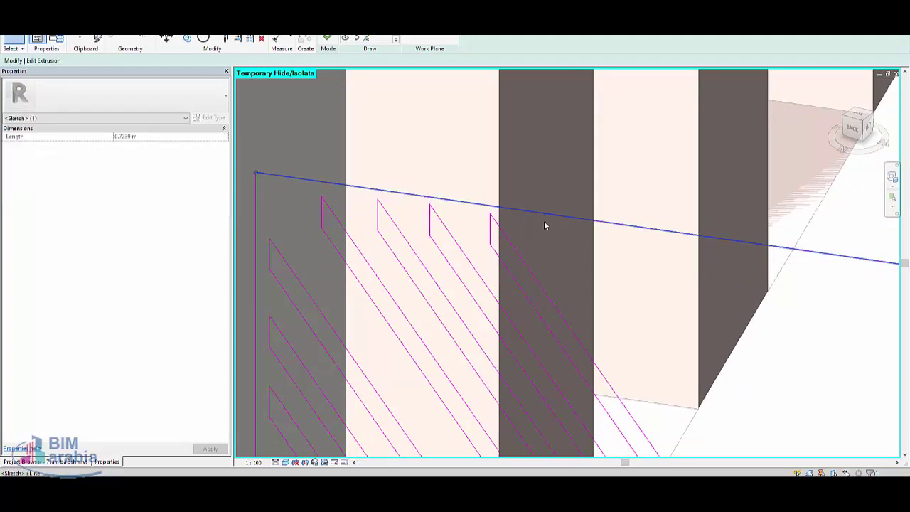
pyautogui.press('Escape')
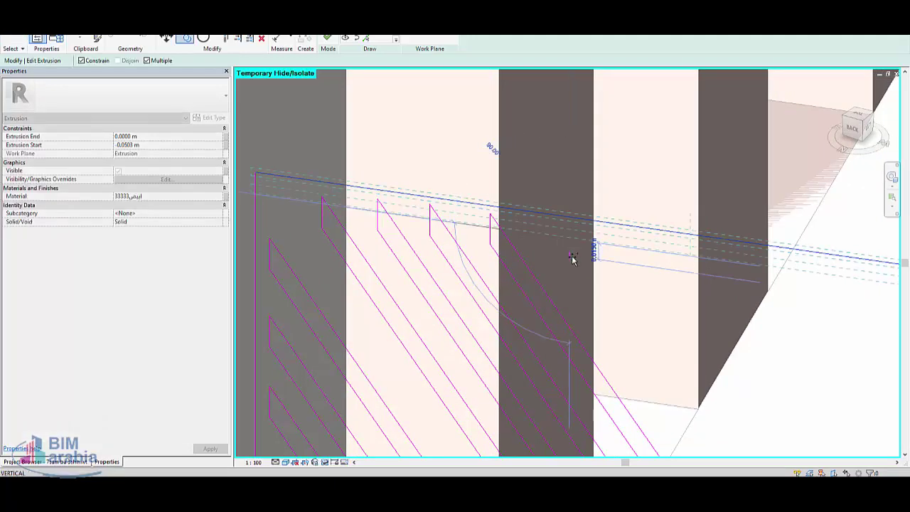
pyautogui.click(467, 260)
pyautogui.press('c')
pyautogui.press('o')
pyautogui.click(400, 260)
pyautogui.scroll(2, 326, 245)
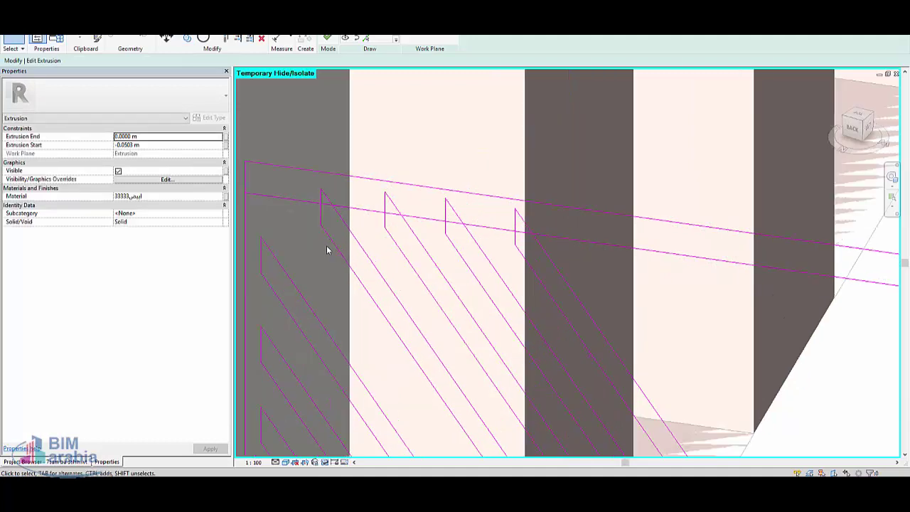
pyautogui.click(346, 226)
pyautogui.scroll(1, 324, 206)
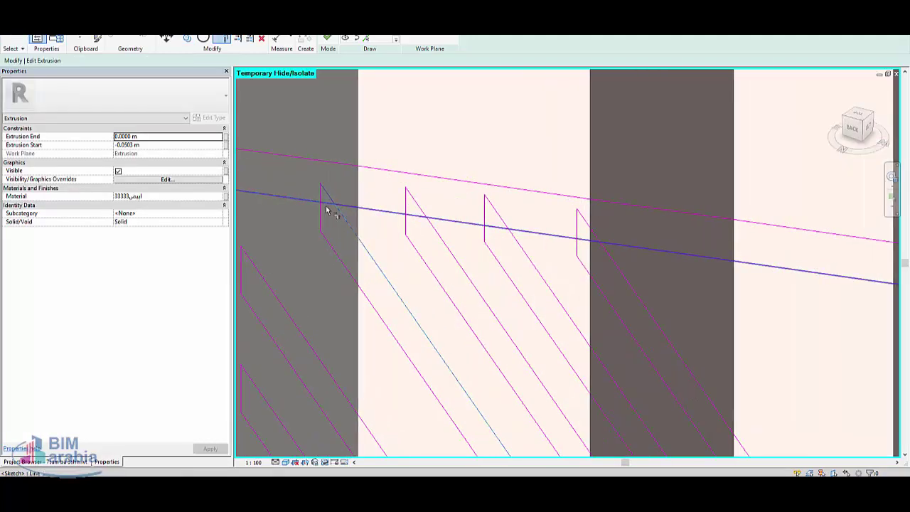
pyautogui.scroll(1, 298, 225)
pyautogui.press('Escape')
pyautogui.press('Escape')
# Step: Join the sloped slat line to the horizontal line with Trim/Extend to Corner and delete the stub
pyautogui.scroll(1, 329, 201)
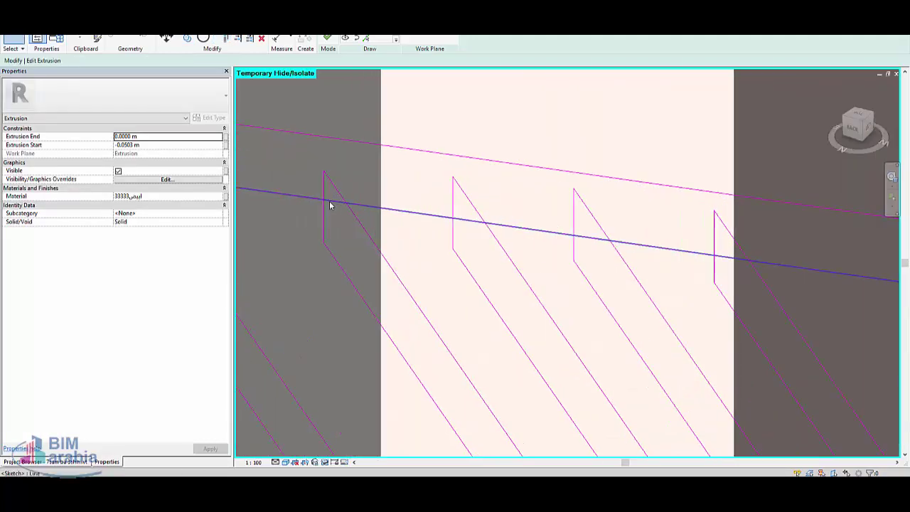
pyautogui.press('t')
pyautogui.press('r')
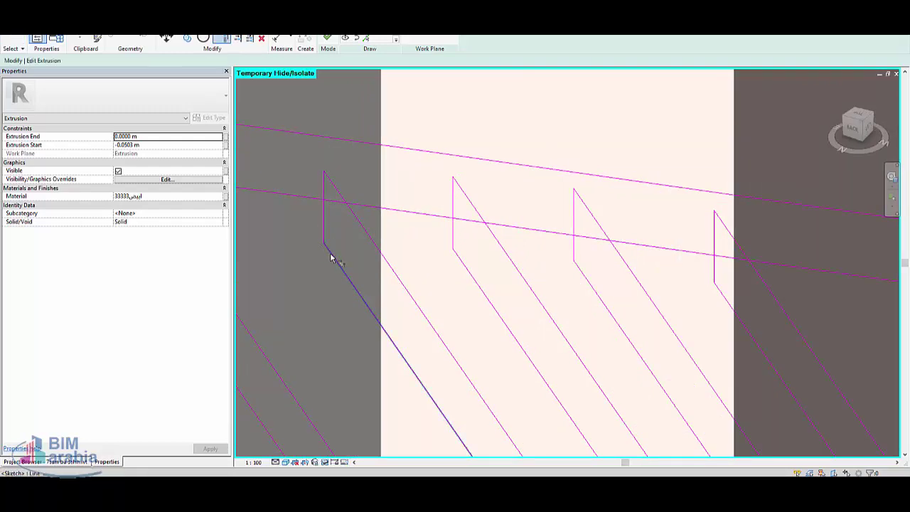
pyautogui.click(331, 253)
pyautogui.click(295, 197)
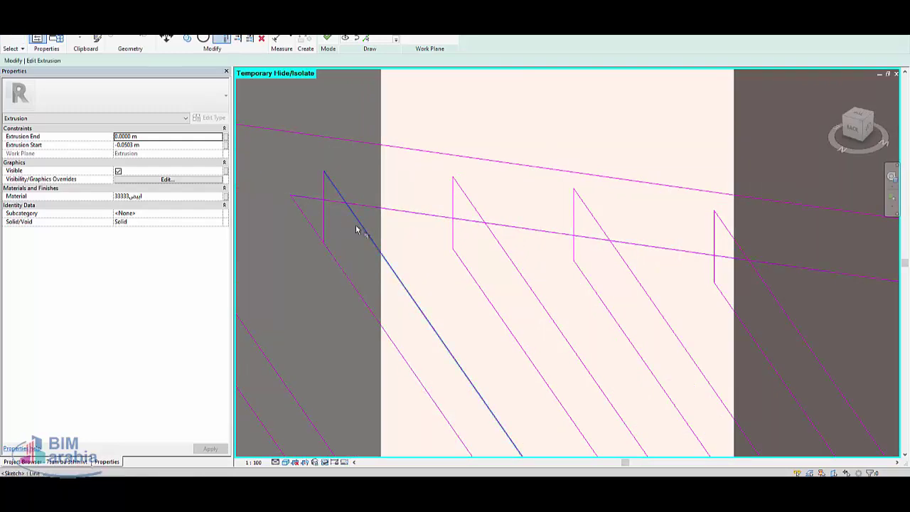
pyautogui.click(358, 228)
pyautogui.click(334, 205)
pyautogui.click(323, 186)
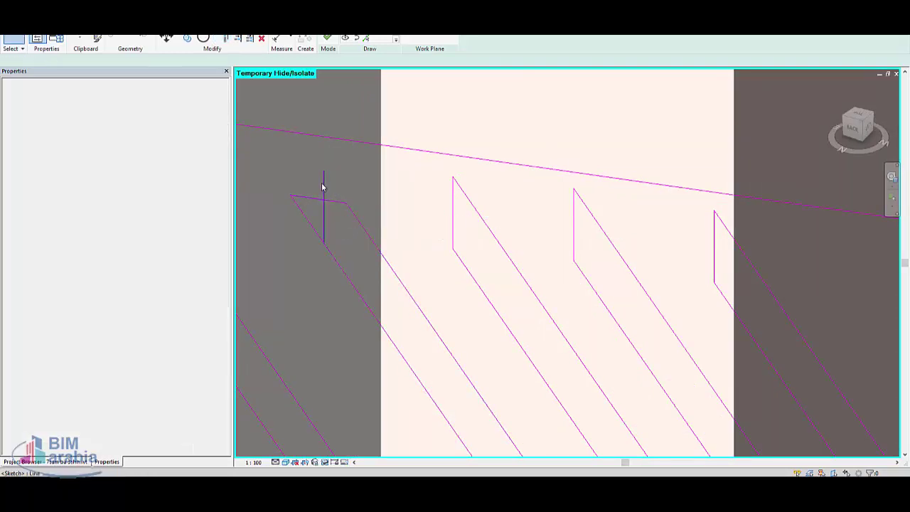
pyautogui.press('Delete')
pyautogui.scroll(-2, 330, 219)
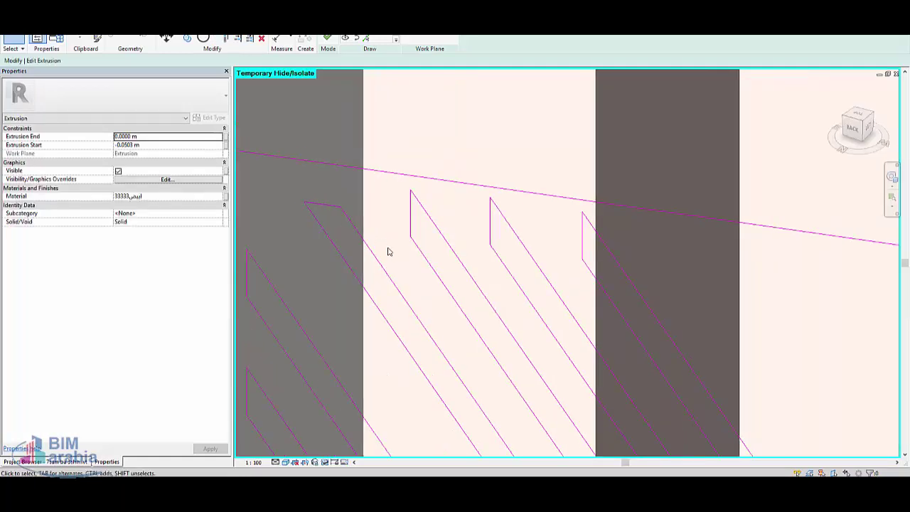
# Step: Copy the short capping line onto the next two slats, restoring the long diagonal line
pyautogui.click(323, 206)
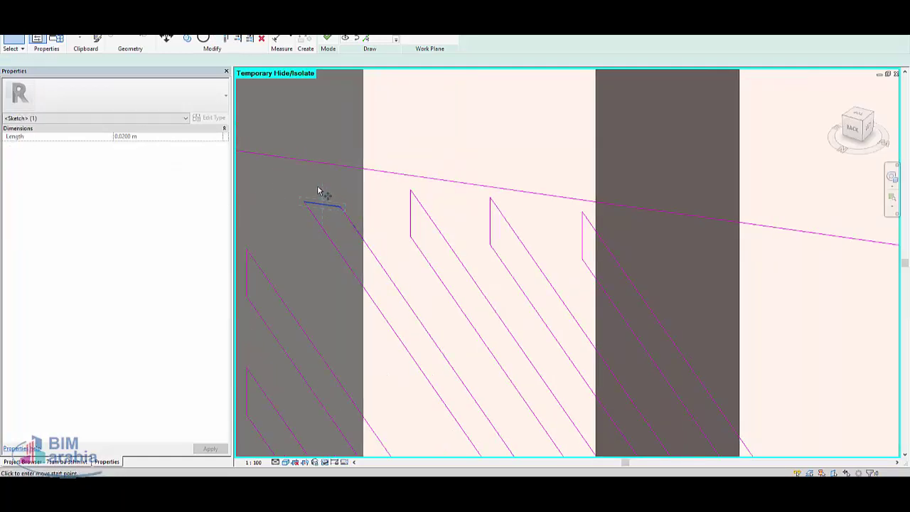
pyautogui.click(319, 192)
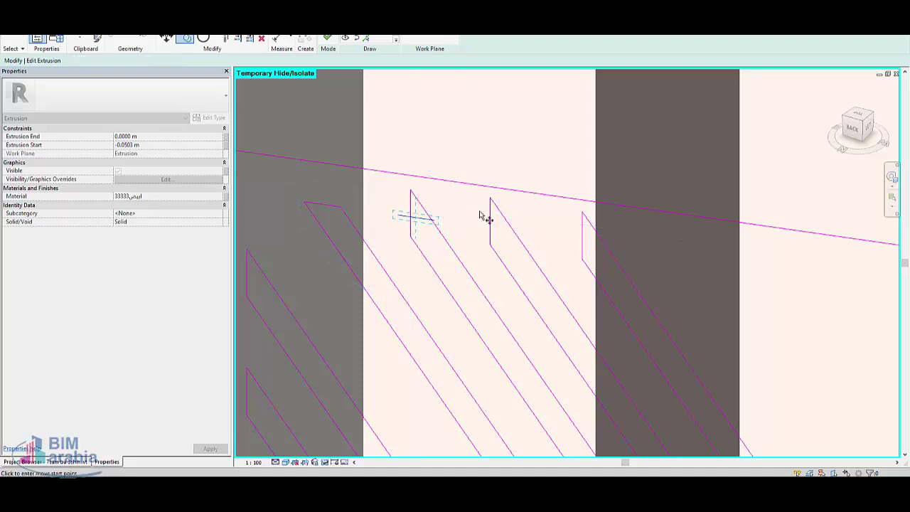
pyautogui.click(430, 219)
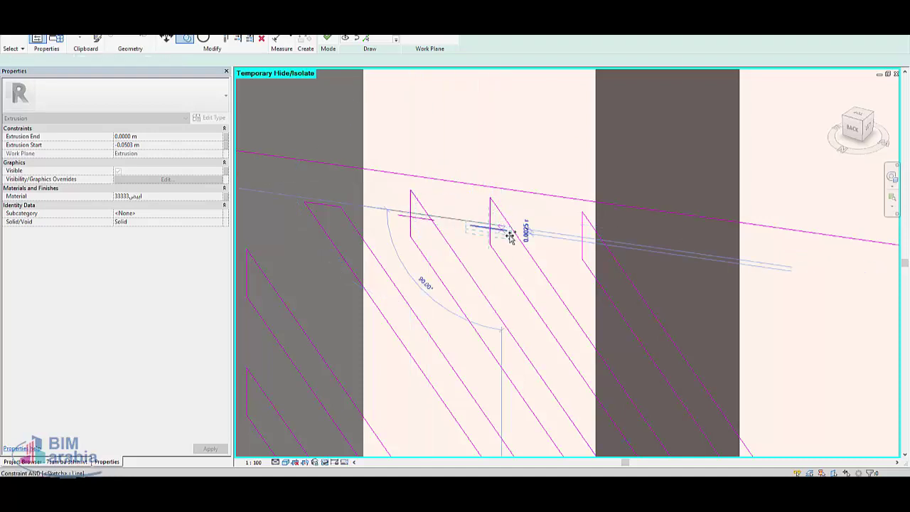
pyautogui.click(509, 234)
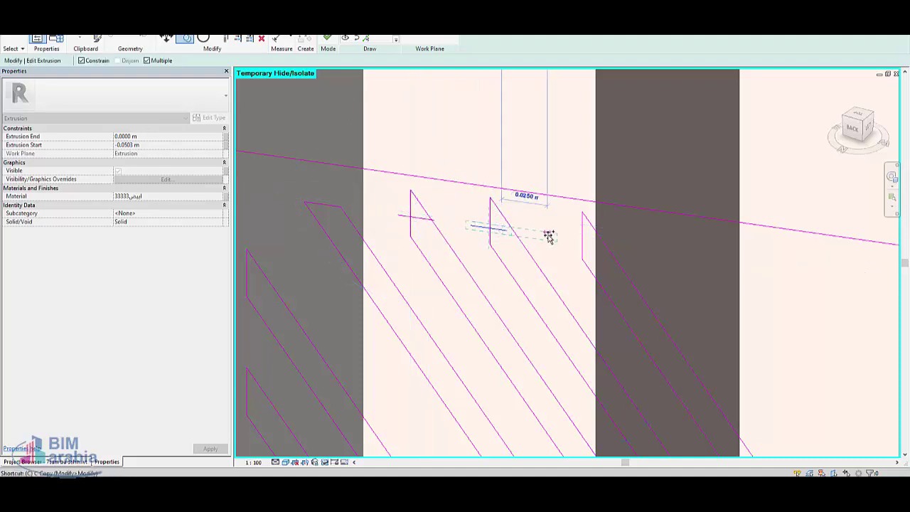
pyautogui.click(486, 241)
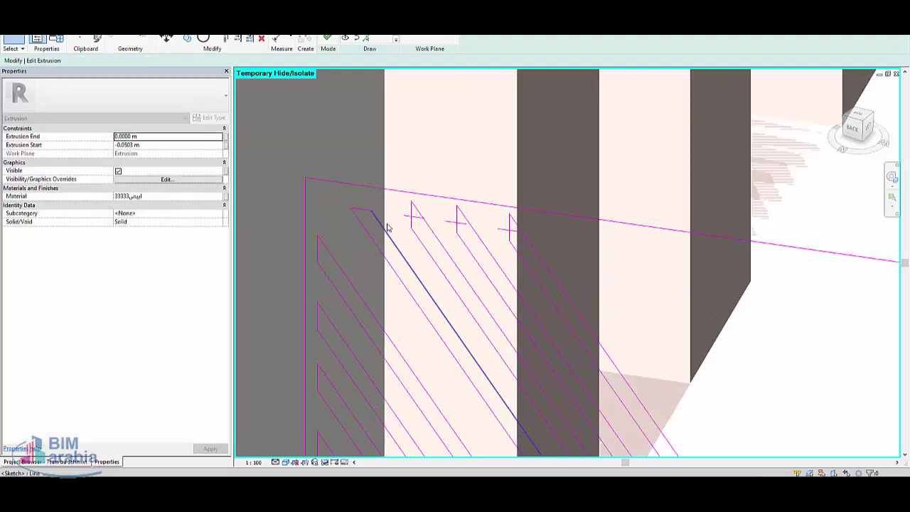
pyautogui.click(441, 247)
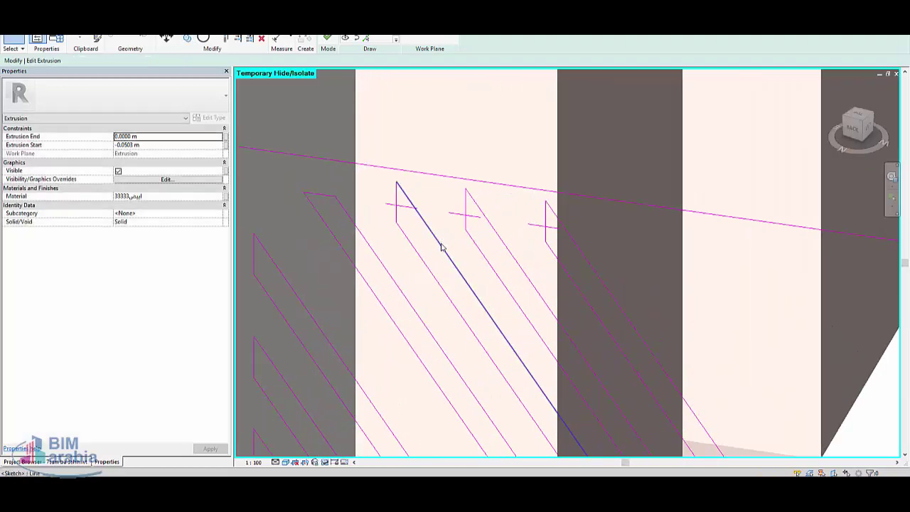
pyautogui.press('Delete')
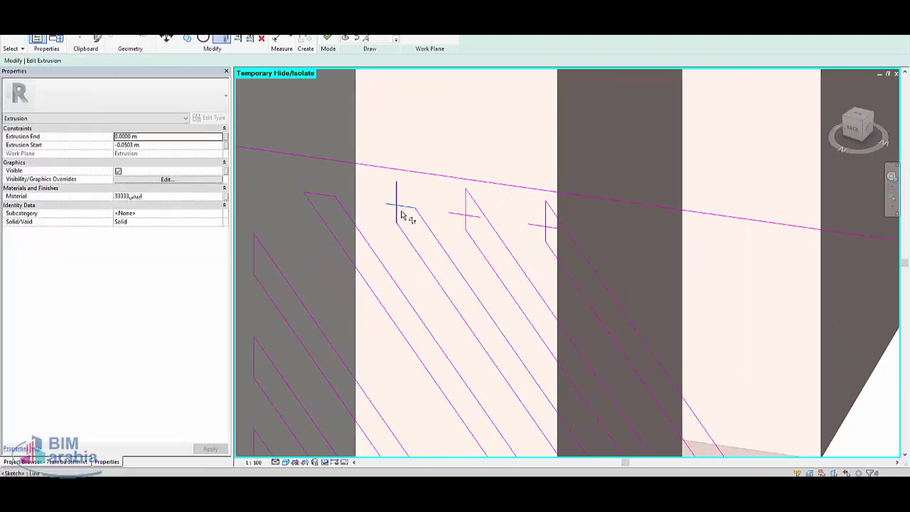
pyautogui.hotkey('ctrl', 'z')
# Step: Corner-join the diagonal slat lines with the short cap lines and delete the leftover stub
pyautogui.click(398, 217)
pyautogui.press('t')
pyautogui.press('r')
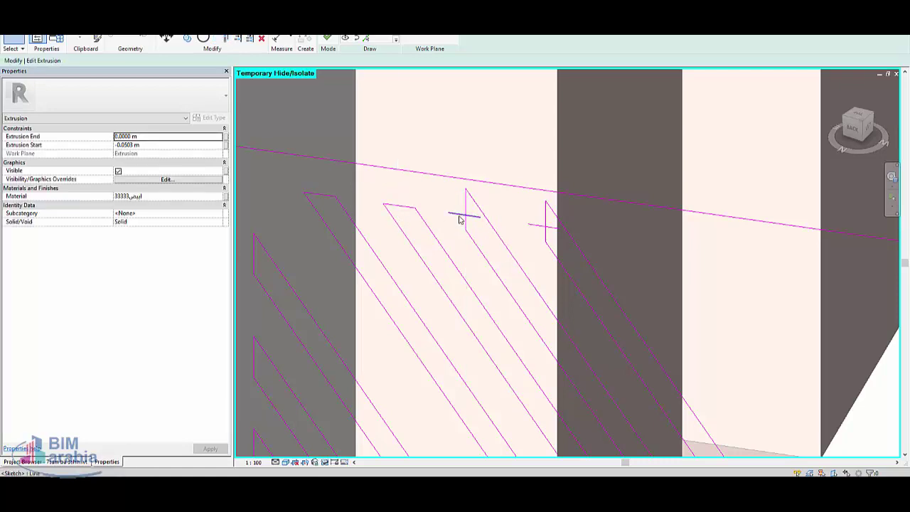
pyautogui.scroll(3, 463, 209)
pyautogui.click(525, 245)
pyautogui.click(486, 224)
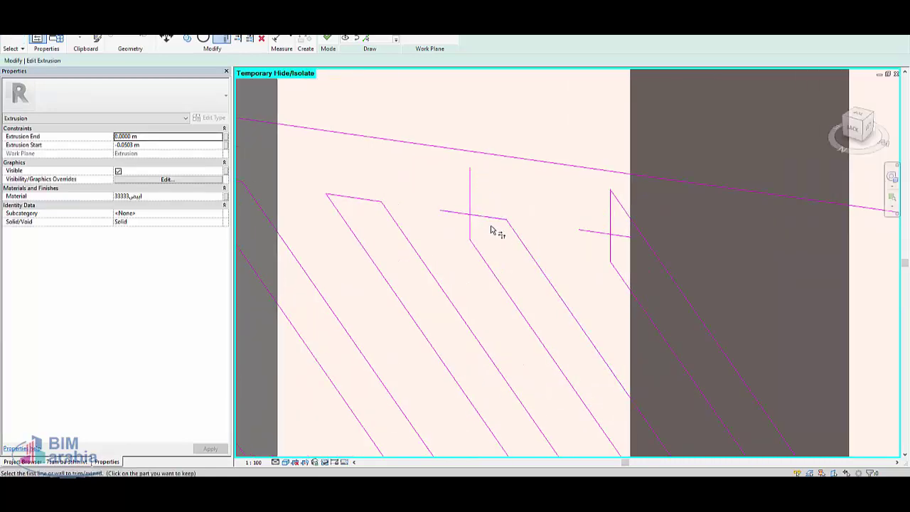
pyautogui.click(475, 254)
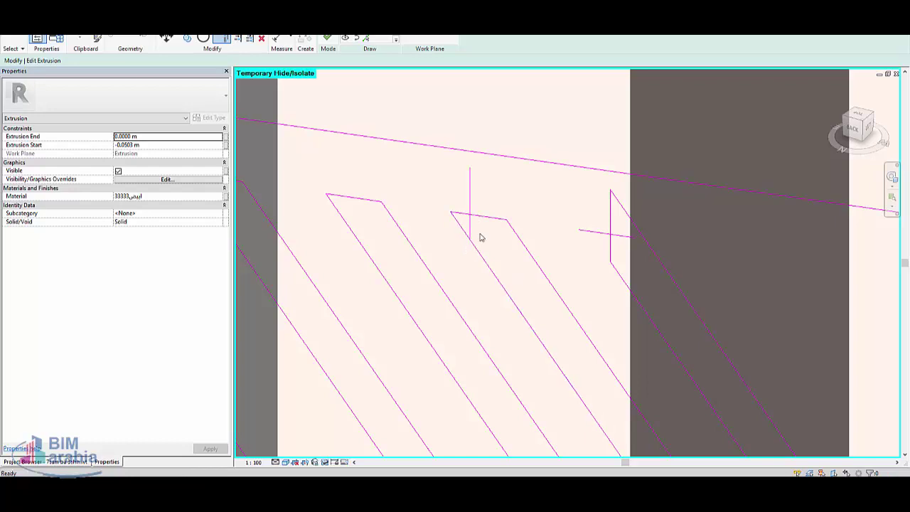
pyautogui.click(469, 196)
pyautogui.press('Delete')
pyautogui.scroll(-2, 526, 242)
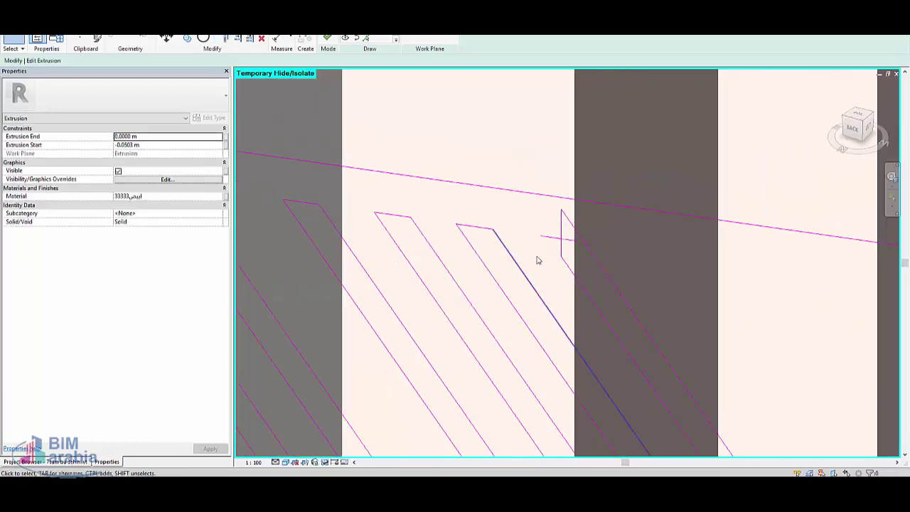
# Step: Finish the extrusion sketch to create the slatted panel solid
pyautogui.press('t')
pyautogui.press('r')
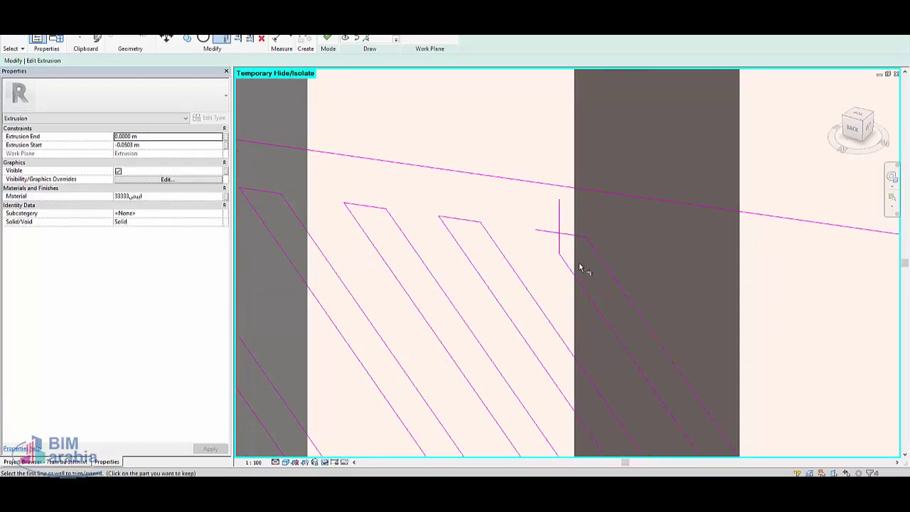
pyautogui.click(574, 279)
pyautogui.press('Escape')
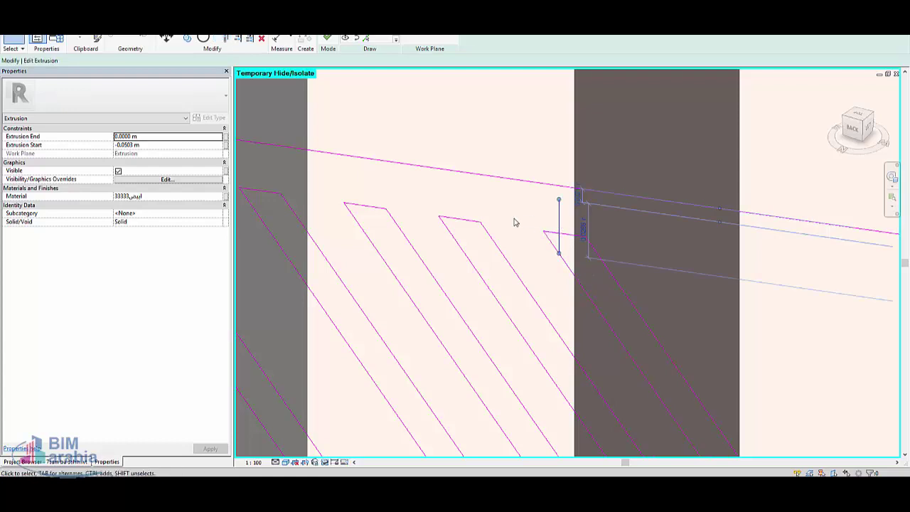
pyautogui.keyDown('shift'); pyautogui.moveTo(514, 220); pyautogui.dragTo(496, 230, button='middle'); pyautogui.keyUp('shift')
pyautogui.scroll(-3, 496, 230)
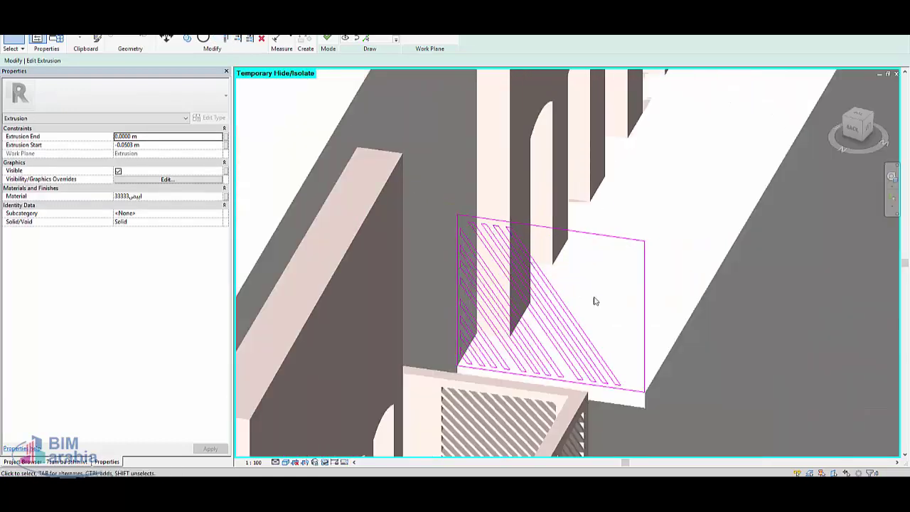
pyautogui.moveTo(596, 384); pyautogui.dragTo(524, 372, button='middle')
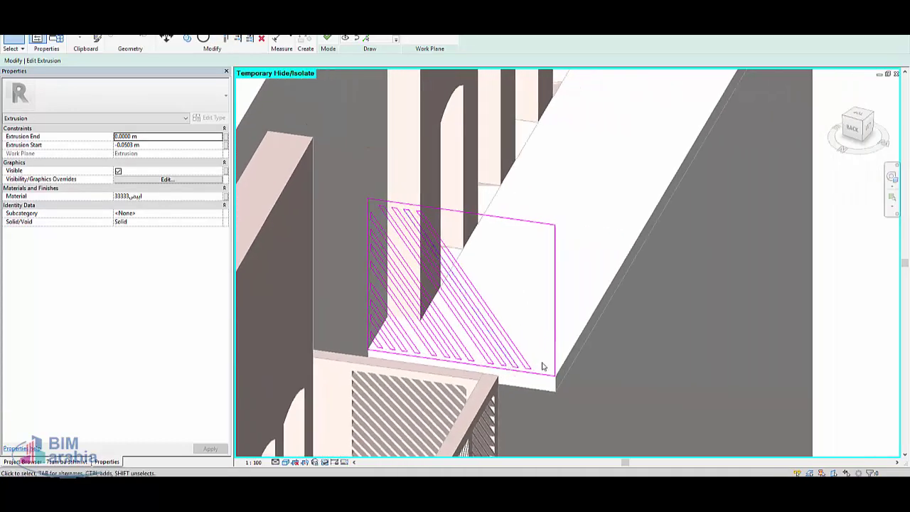
pyautogui.scroll(2, 545, 365)
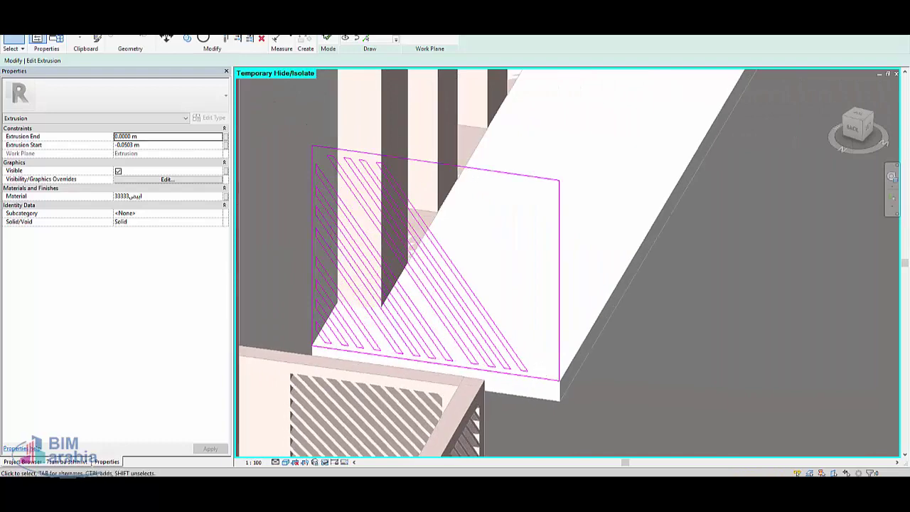
pyautogui.click(327, 38)
pyautogui.press('Escape')
# Step: Select the finished slatted panel extrusion to check its material
pyautogui.scroll(-1, 521, 256)
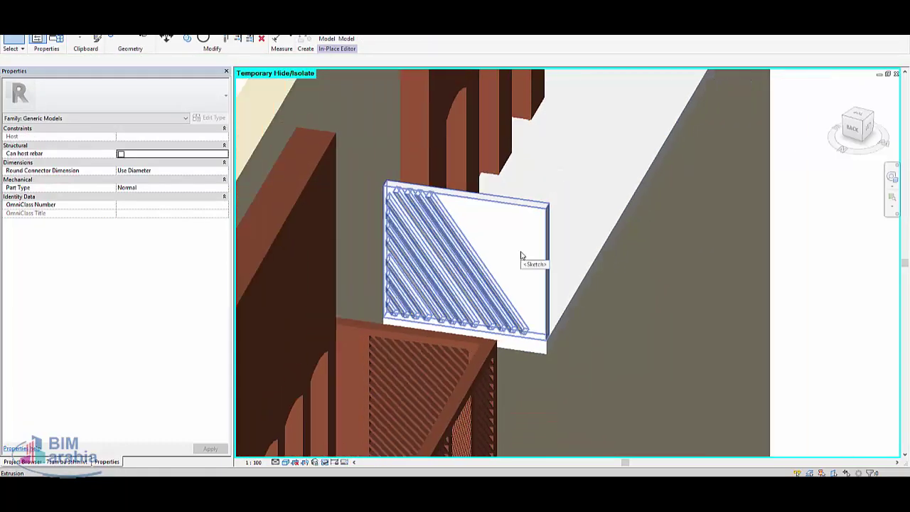
pyautogui.keyDown('shift'); pyautogui.moveTo(616, 398); pyautogui.dragTo(614, 379, button='middle'); pyautogui.keyUp('shift')
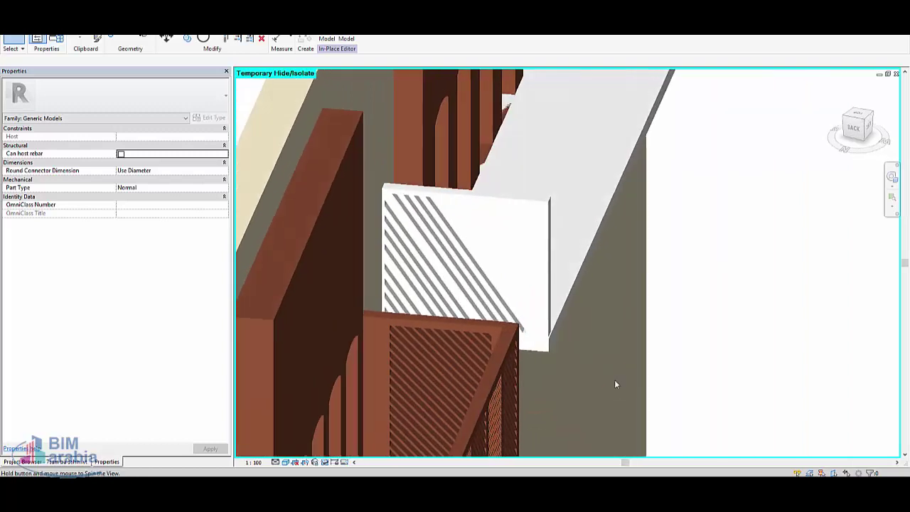
pyautogui.click(484, 202)
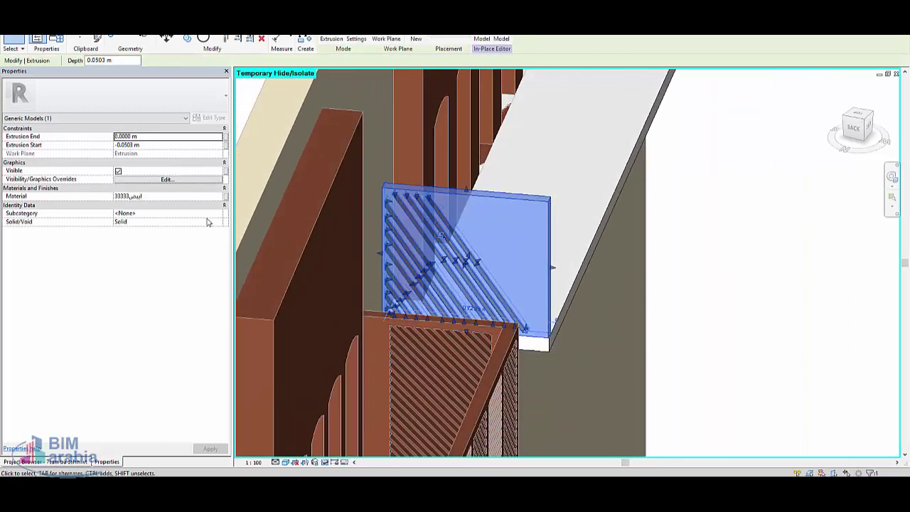
pyautogui.click(184, 205)
pyautogui.click(182, 198)
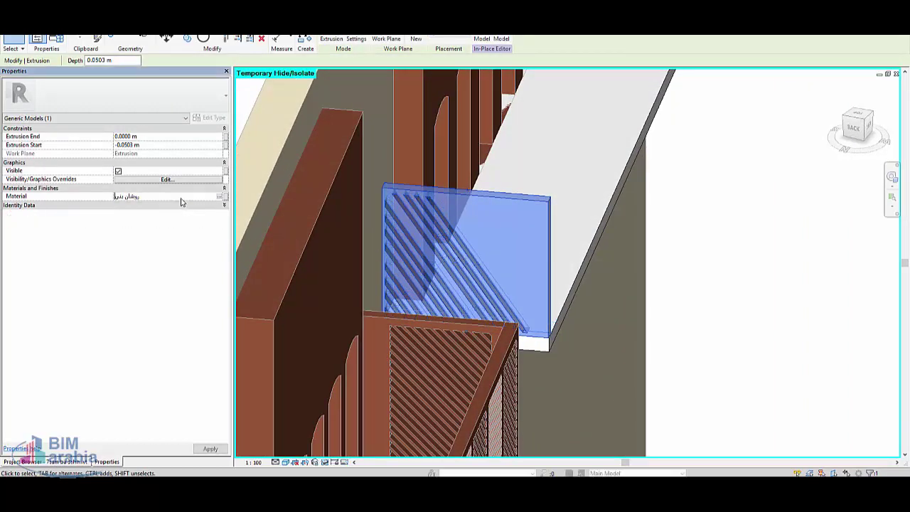
pyautogui.click(721, 250)
# Step: Check the slab extrusion, then orbit and zoom to face the lower balcony's front
pyautogui.keyDown('shift'); pyautogui.moveTo(721, 266); pyautogui.dragTo(628, 246, button='middle'); pyautogui.keyUp('shift')
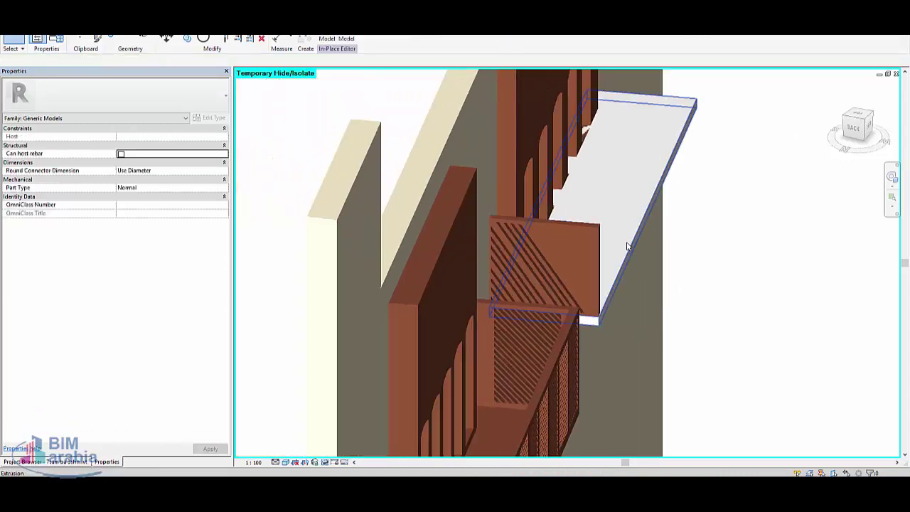
pyautogui.click(628, 247)
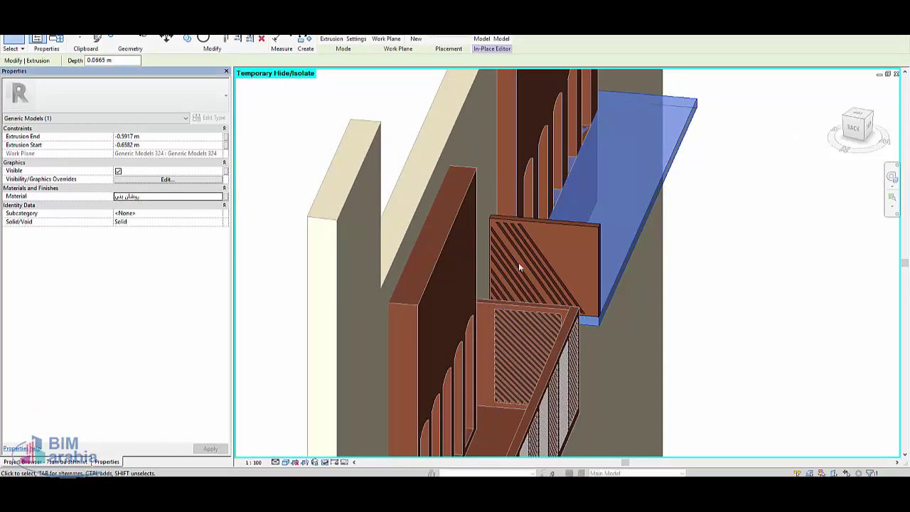
pyautogui.click(784, 315)
pyautogui.moveTo(784, 315)
pyautogui.keyDown('shift'); pyautogui.mouseDown(button='middle')
pyautogui.moveTo(436, 300)
pyautogui.moveTo(336, 310)
pyautogui.mouseUp(button='middle'); pyautogui.keyUp('shift')
pyautogui.scroll(3, 336, 310)
pyautogui.scroll(3, 267, 352)
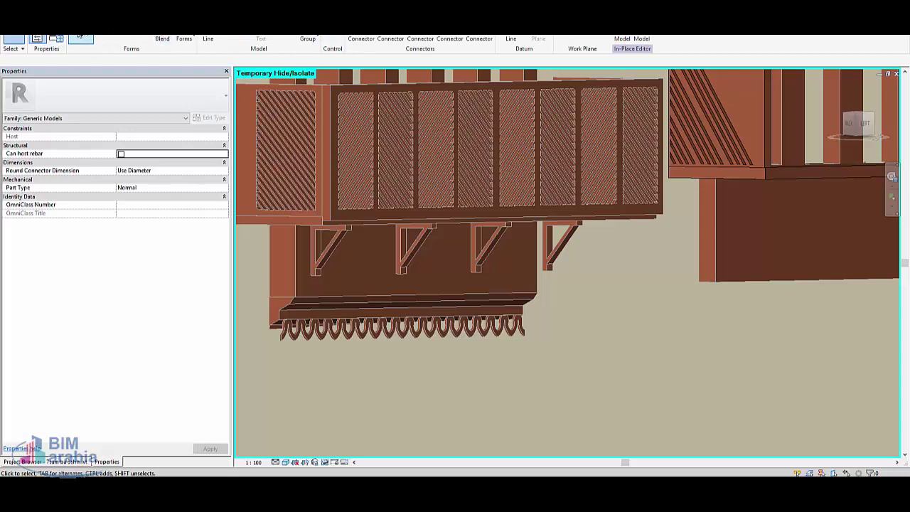
# Step: Start a new extrusion with its work plane on the face beside the white column
pyautogui.click(80, 37)
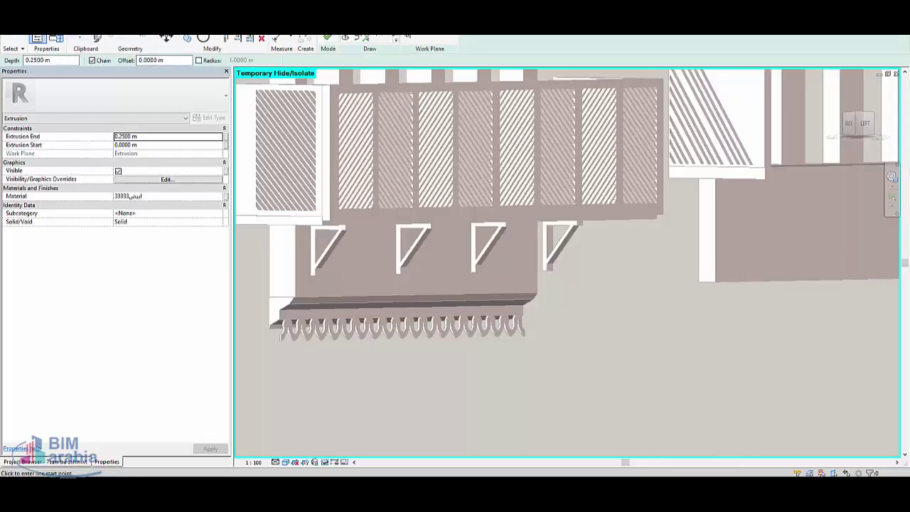
pyautogui.click(410, 38)
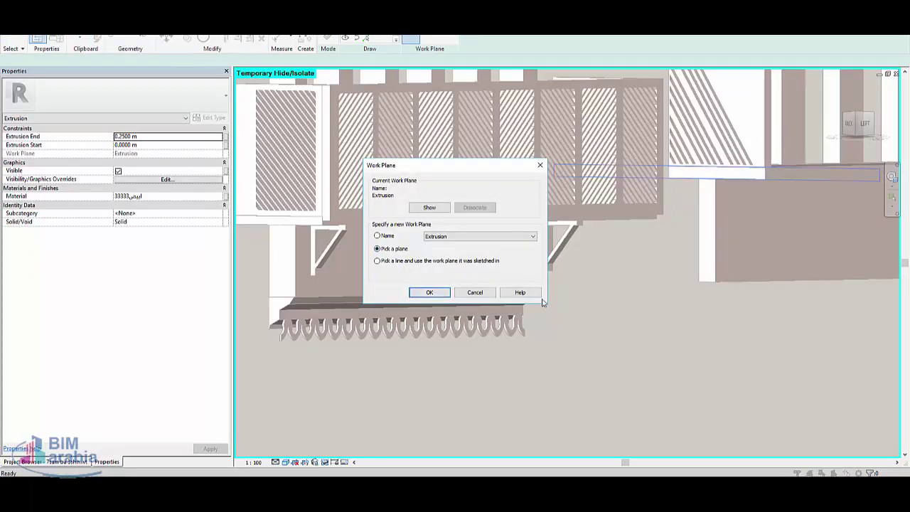
pyautogui.click(429, 293)
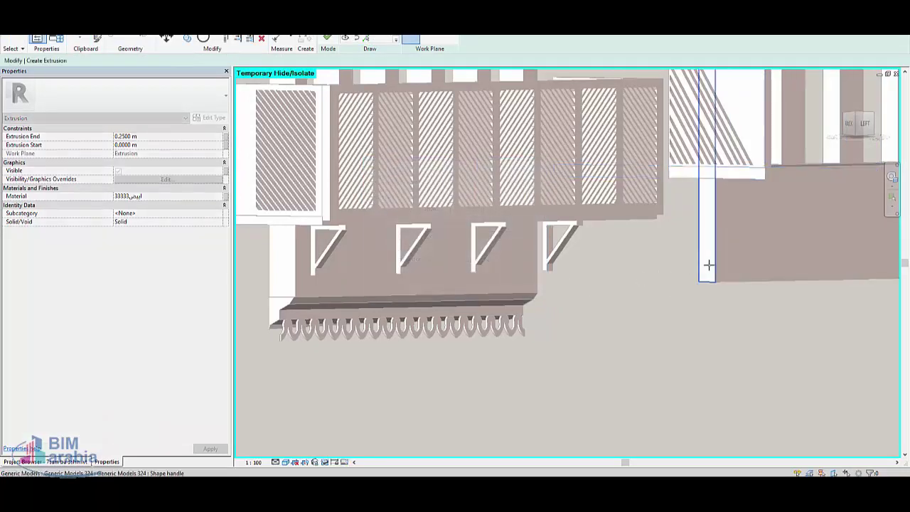
pyautogui.click(708, 264)
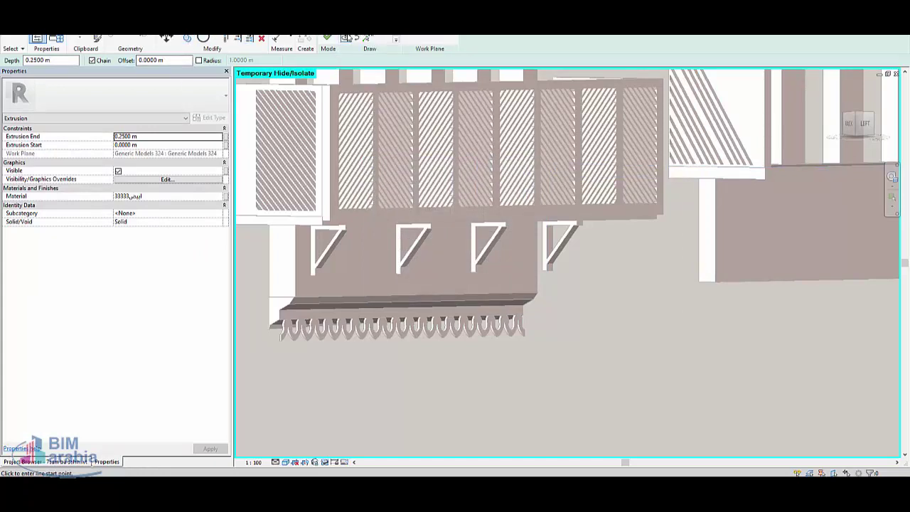
# Step: Draw the profile line from the column's bottom corner with a tangent arc below it
pyautogui.scroll(3, 726, 276)
pyautogui.click(689, 273)
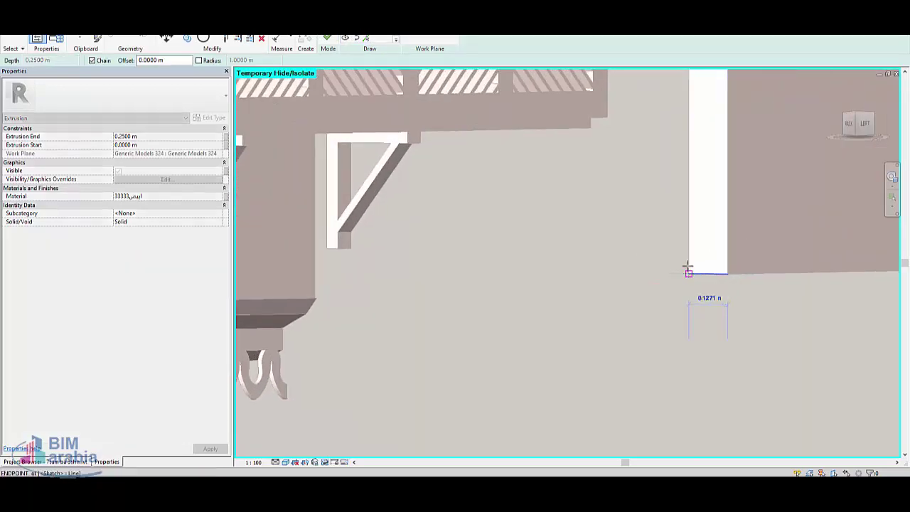
pyautogui.scroll(-2, 683, 305)
pyautogui.moveTo(682, 304); pyautogui.dragTo(830, 310, button='middle')
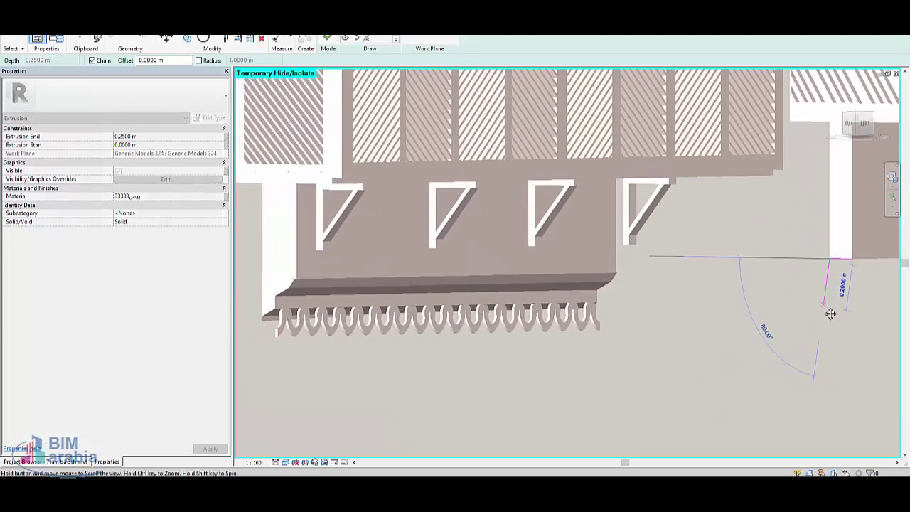
pyautogui.scroll(1, 831, 303)
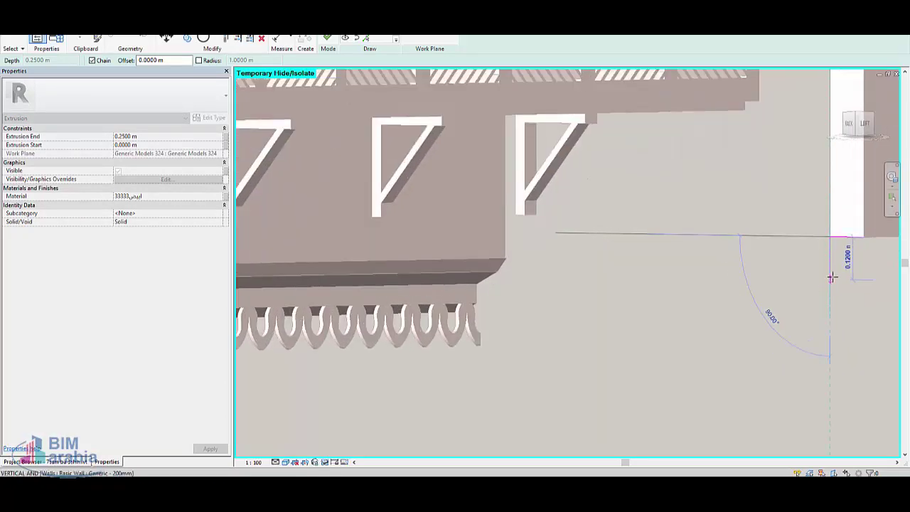
pyautogui.scroll(2, 837, 266)
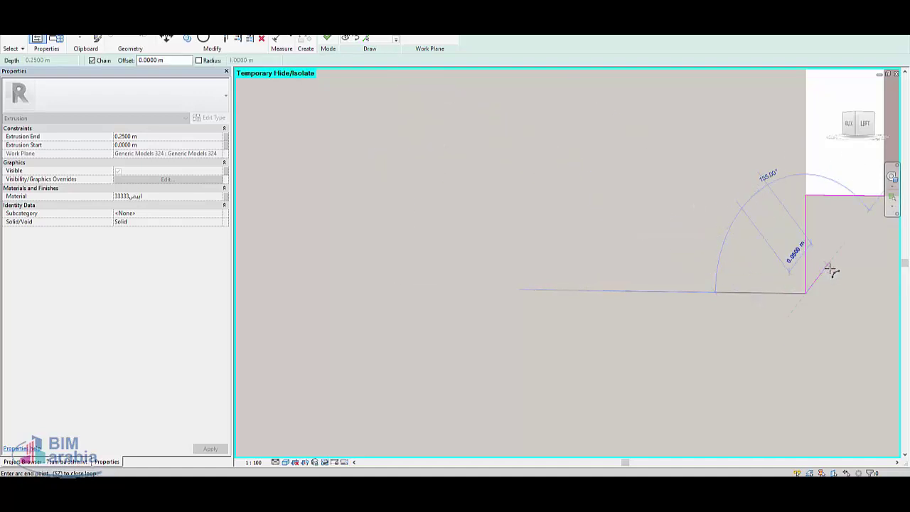
pyautogui.scroll(1, 825, 270)
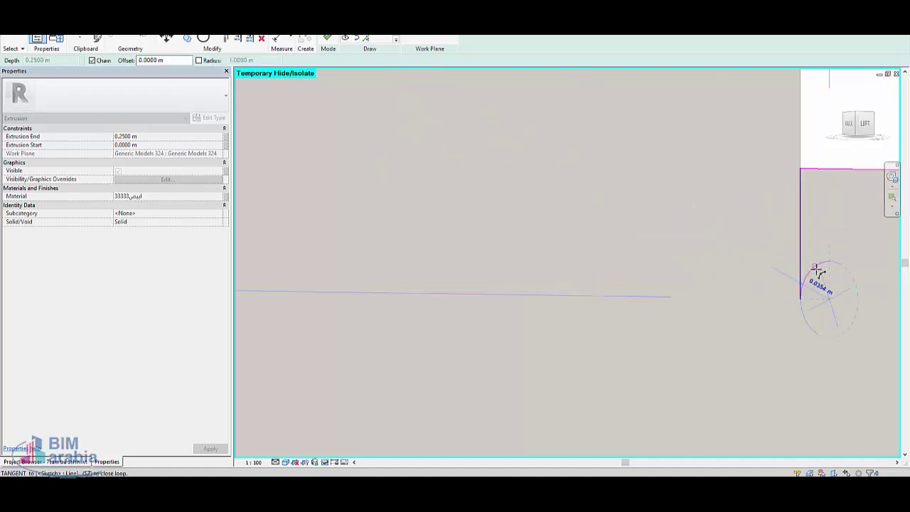
pyautogui.click(821, 266)
# Step: Add another tangent arc and a closing three-point arc, then finish the molding extrusion
pyautogui.moveTo(868, 244)
pyautogui.mouseDown(button='middle')
pyautogui.moveTo(754, 244)
pyautogui.moveTo(715, 227)
pyautogui.mouseUp(button='middle')
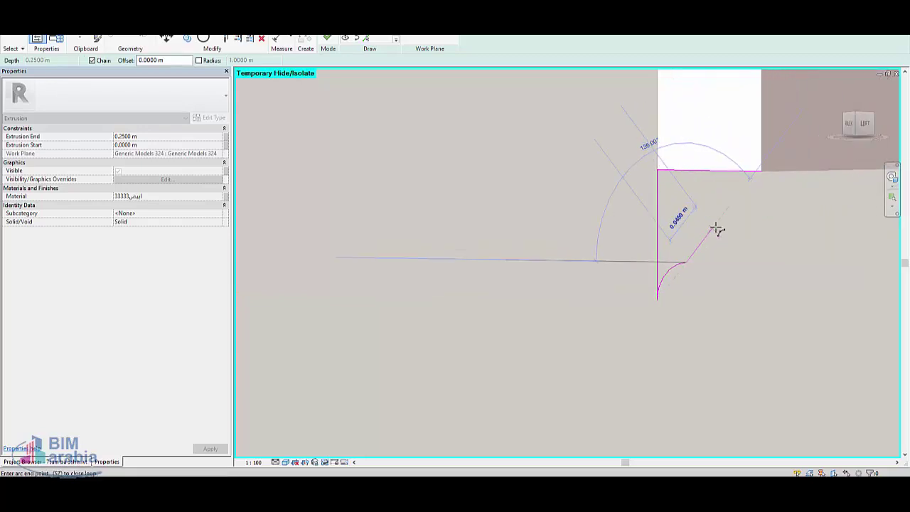
pyautogui.scroll(1, 705, 238)
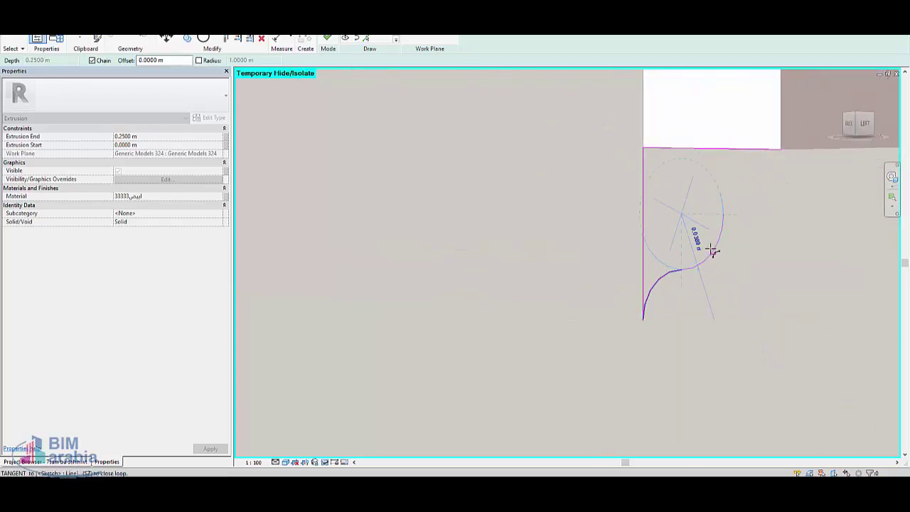
pyautogui.click(722, 213)
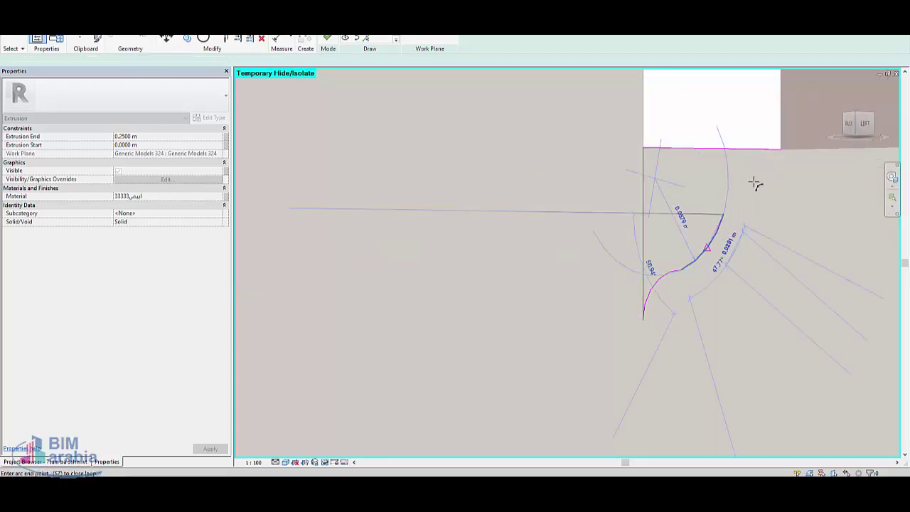
pyautogui.click(782, 150)
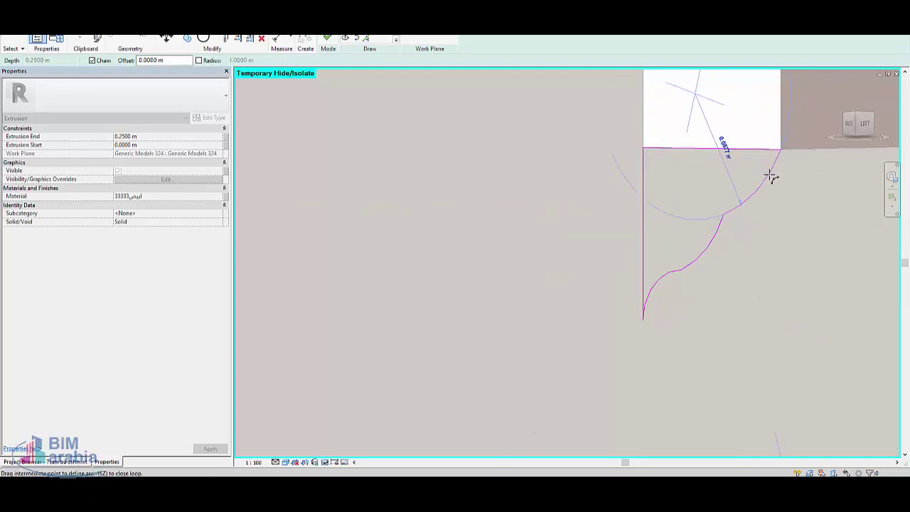
pyautogui.click(777, 186)
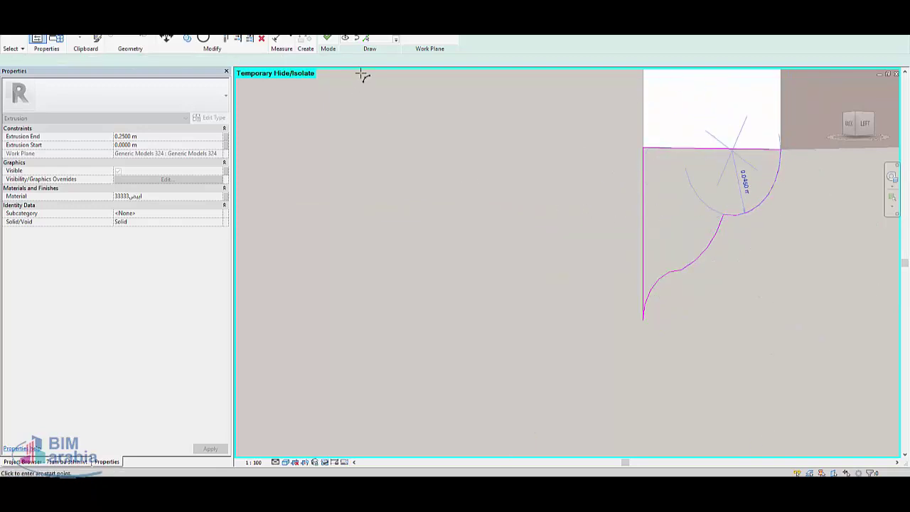
pyautogui.click(327, 38)
pyautogui.scroll(-3, 309, 224)
# Step: Drag the molding's end so it runs from -2.8000 m to 0.2500 m along the wall
pyautogui.scroll(-3, 385, 231)
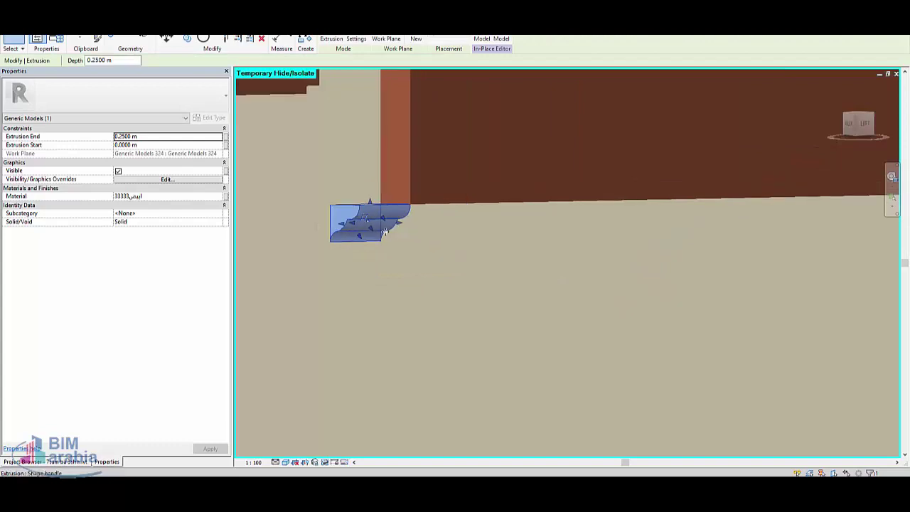
pyautogui.moveTo(385, 231); pyautogui.dragTo(644, 301)
pyautogui.scroll(-3, 746, 284)
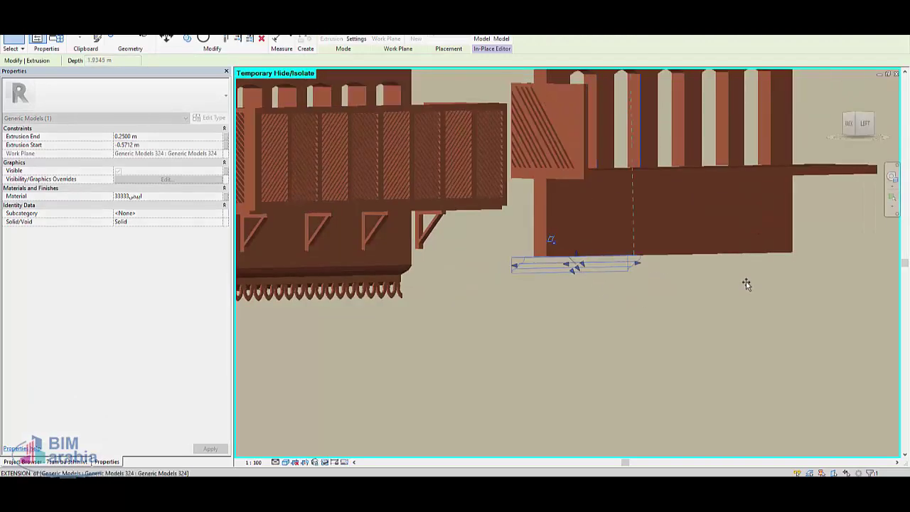
pyautogui.moveTo(638, 264); pyautogui.dragTo(786, 259)
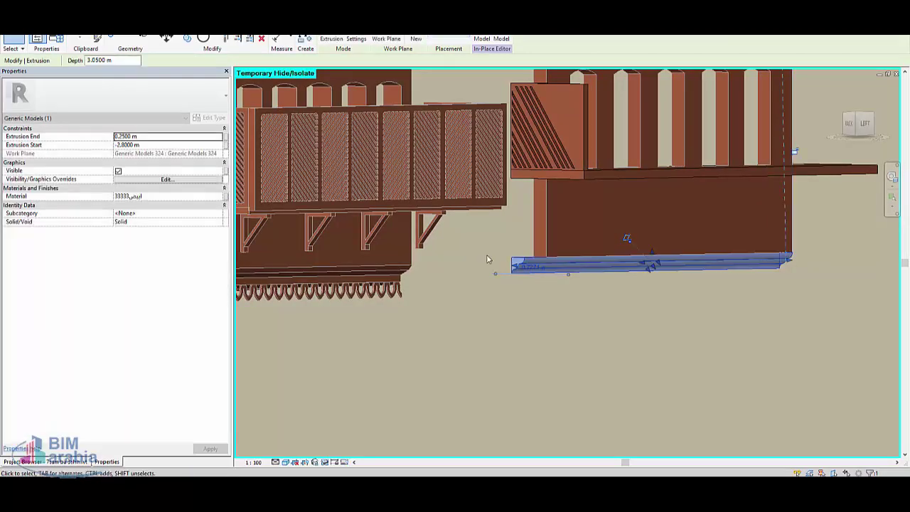
pyautogui.scroll(3, 487, 261)
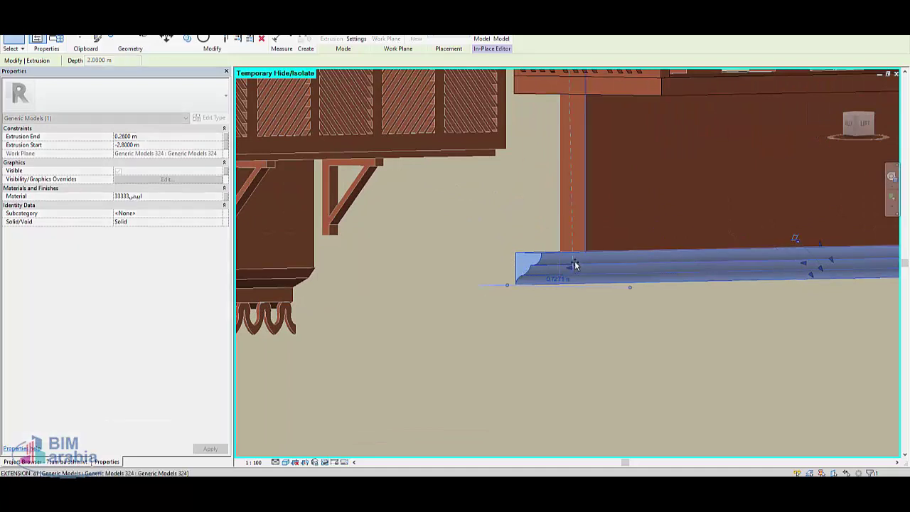
pyautogui.scroll(-4, 575, 265)
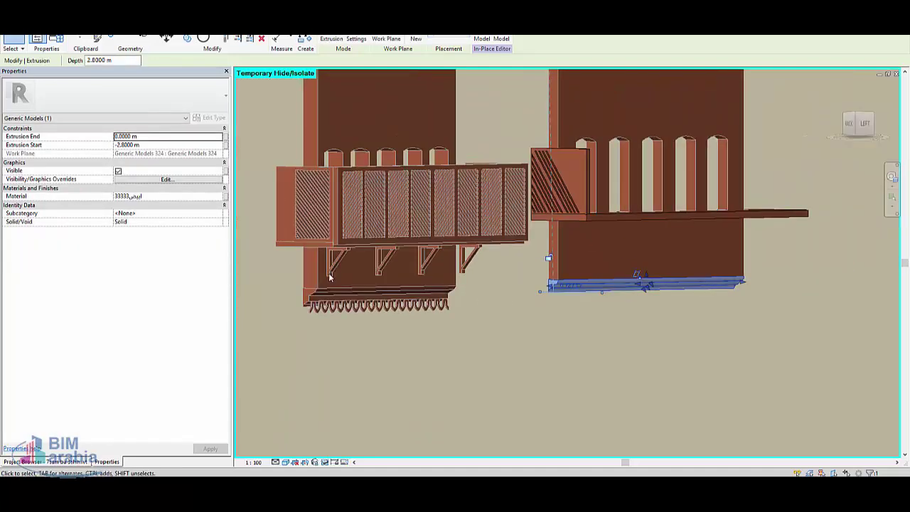
pyautogui.scroll(2, 320, 313)
pyautogui.scroll(2, 308, 309)
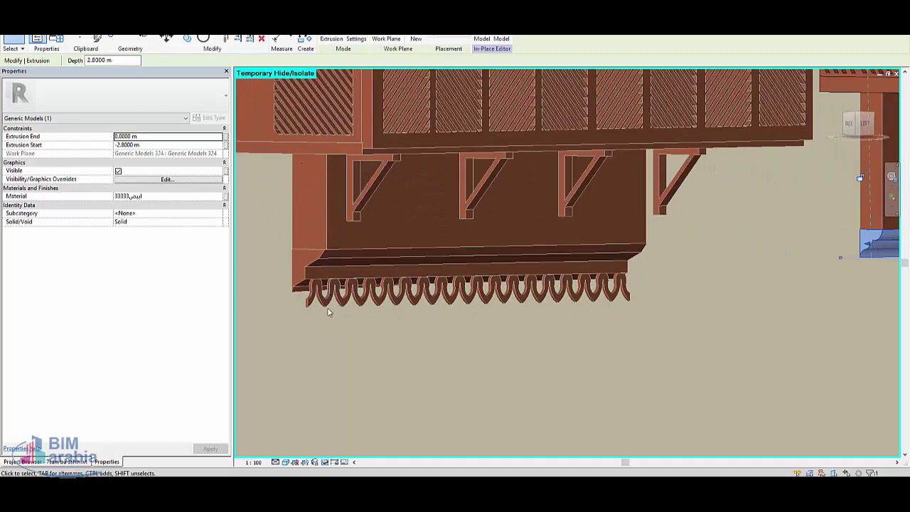
pyautogui.scroll(-3, 328, 312)
pyautogui.scroll(-1, 302, 322)
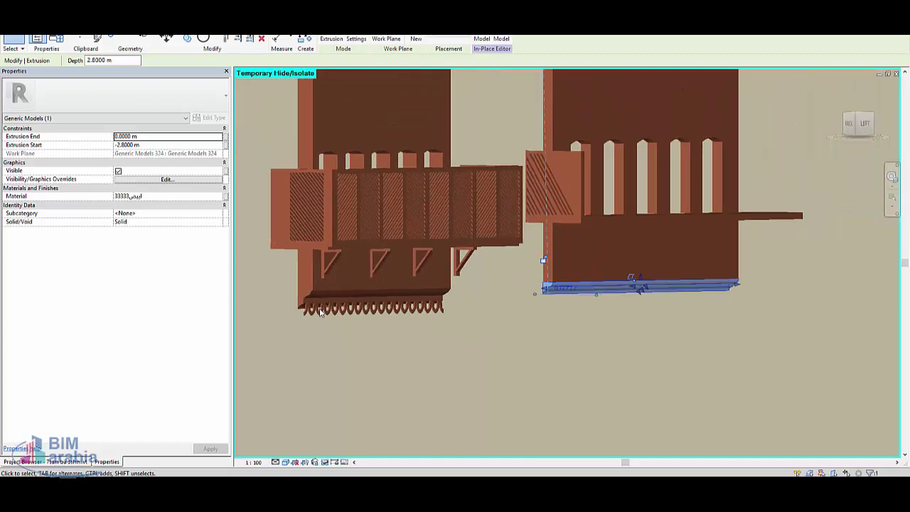
pyautogui.click(419, 337)
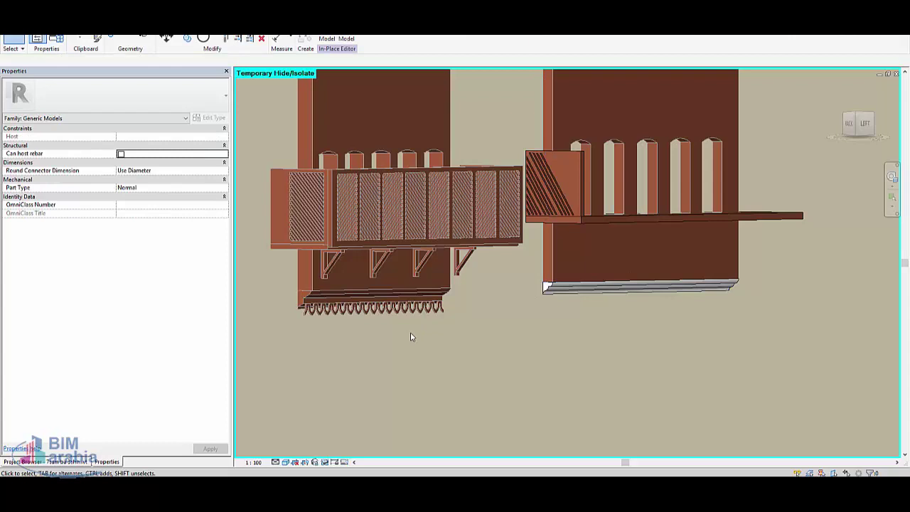